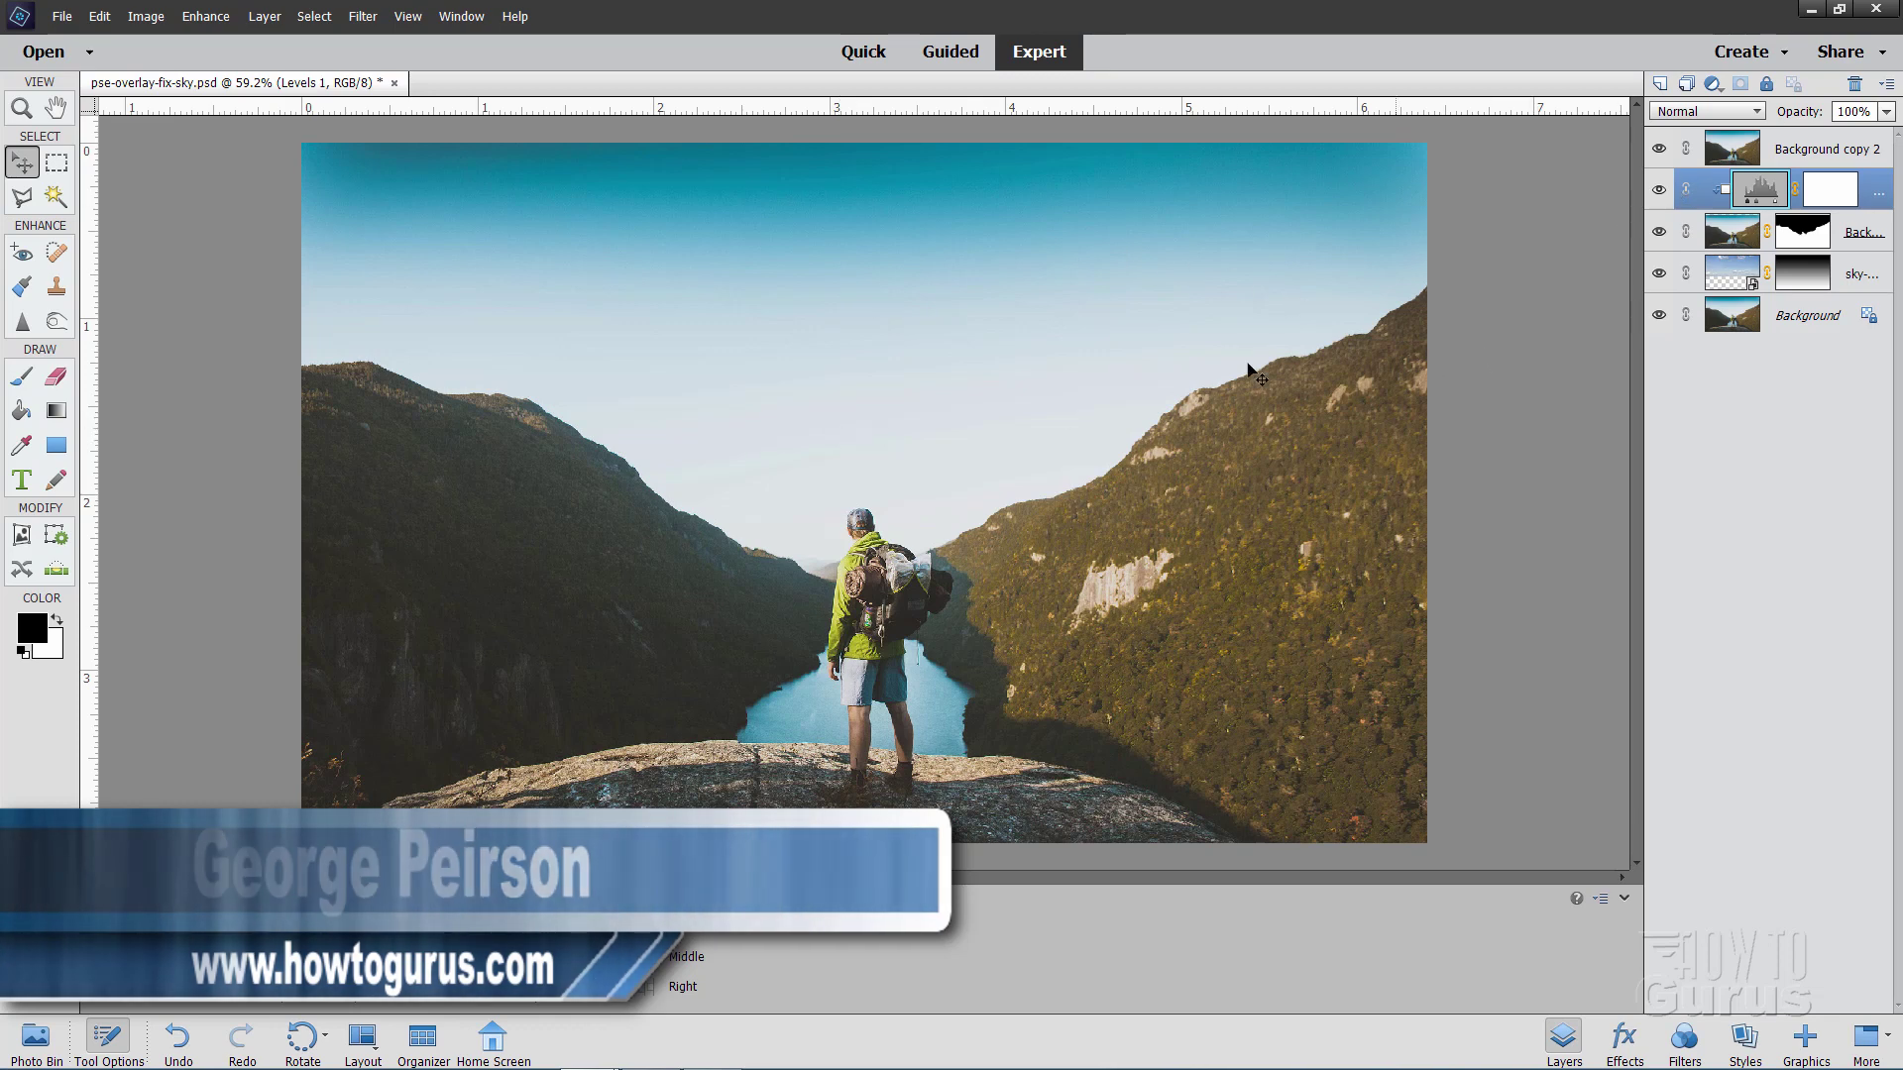
Turn off the visibility of the Background copy 2 layer to reveal the cloudy sky beneath
left_click(1658, 150)
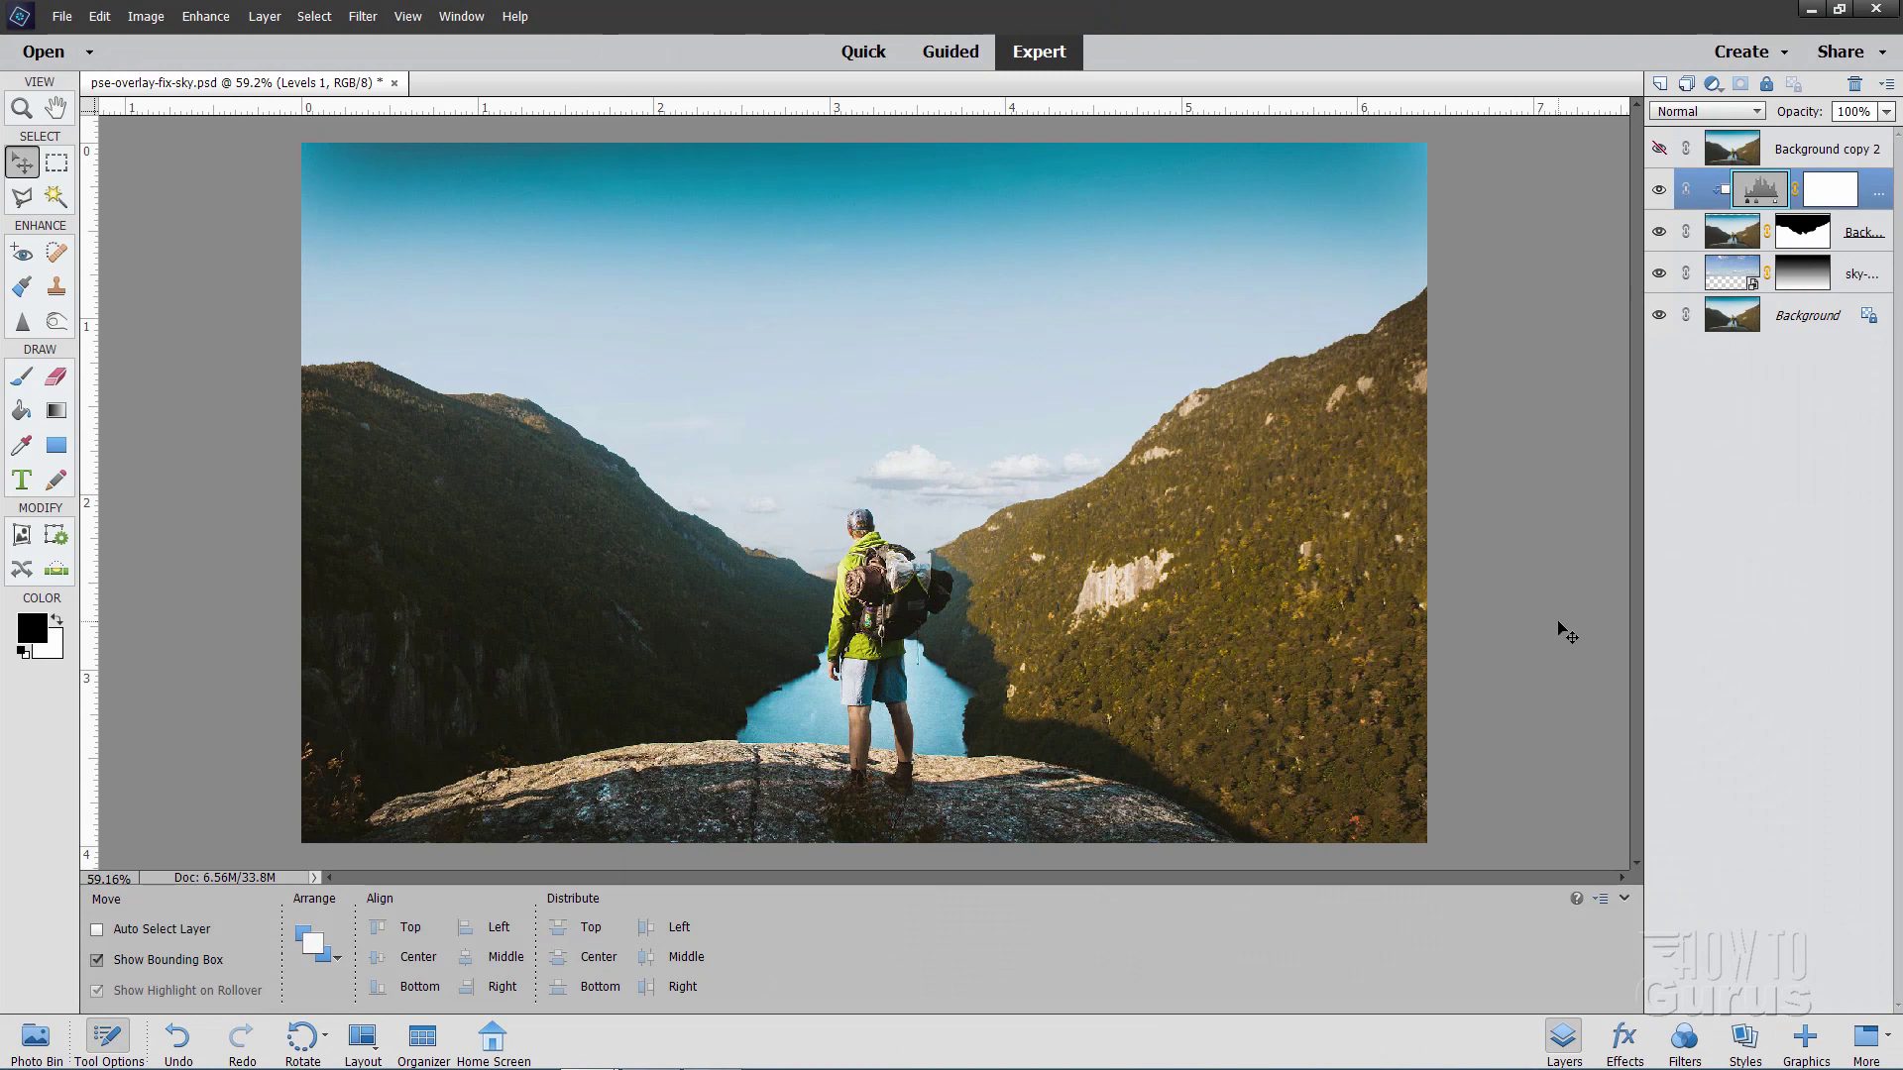
Delete all layers from Background copy 2 down to the sky layer
left_click(1815, 162)
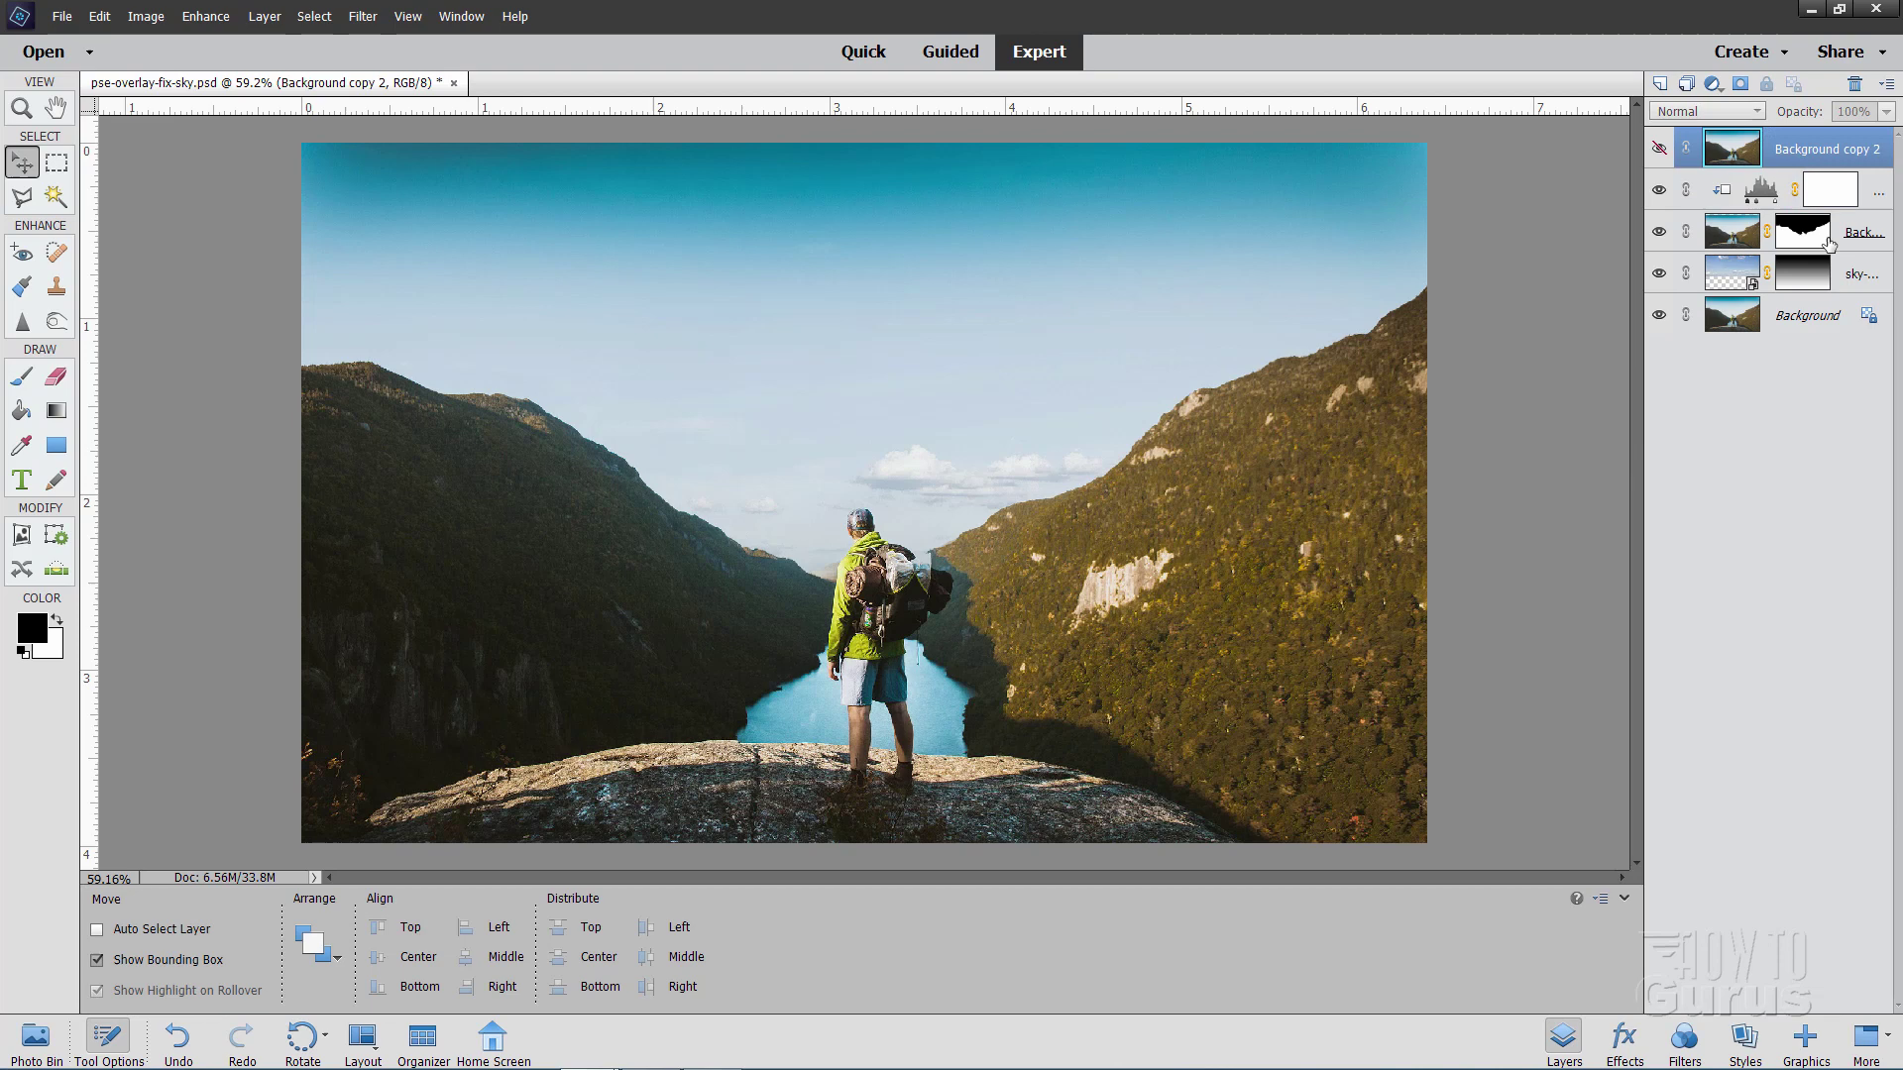
left_click(1845, 268, "shift")
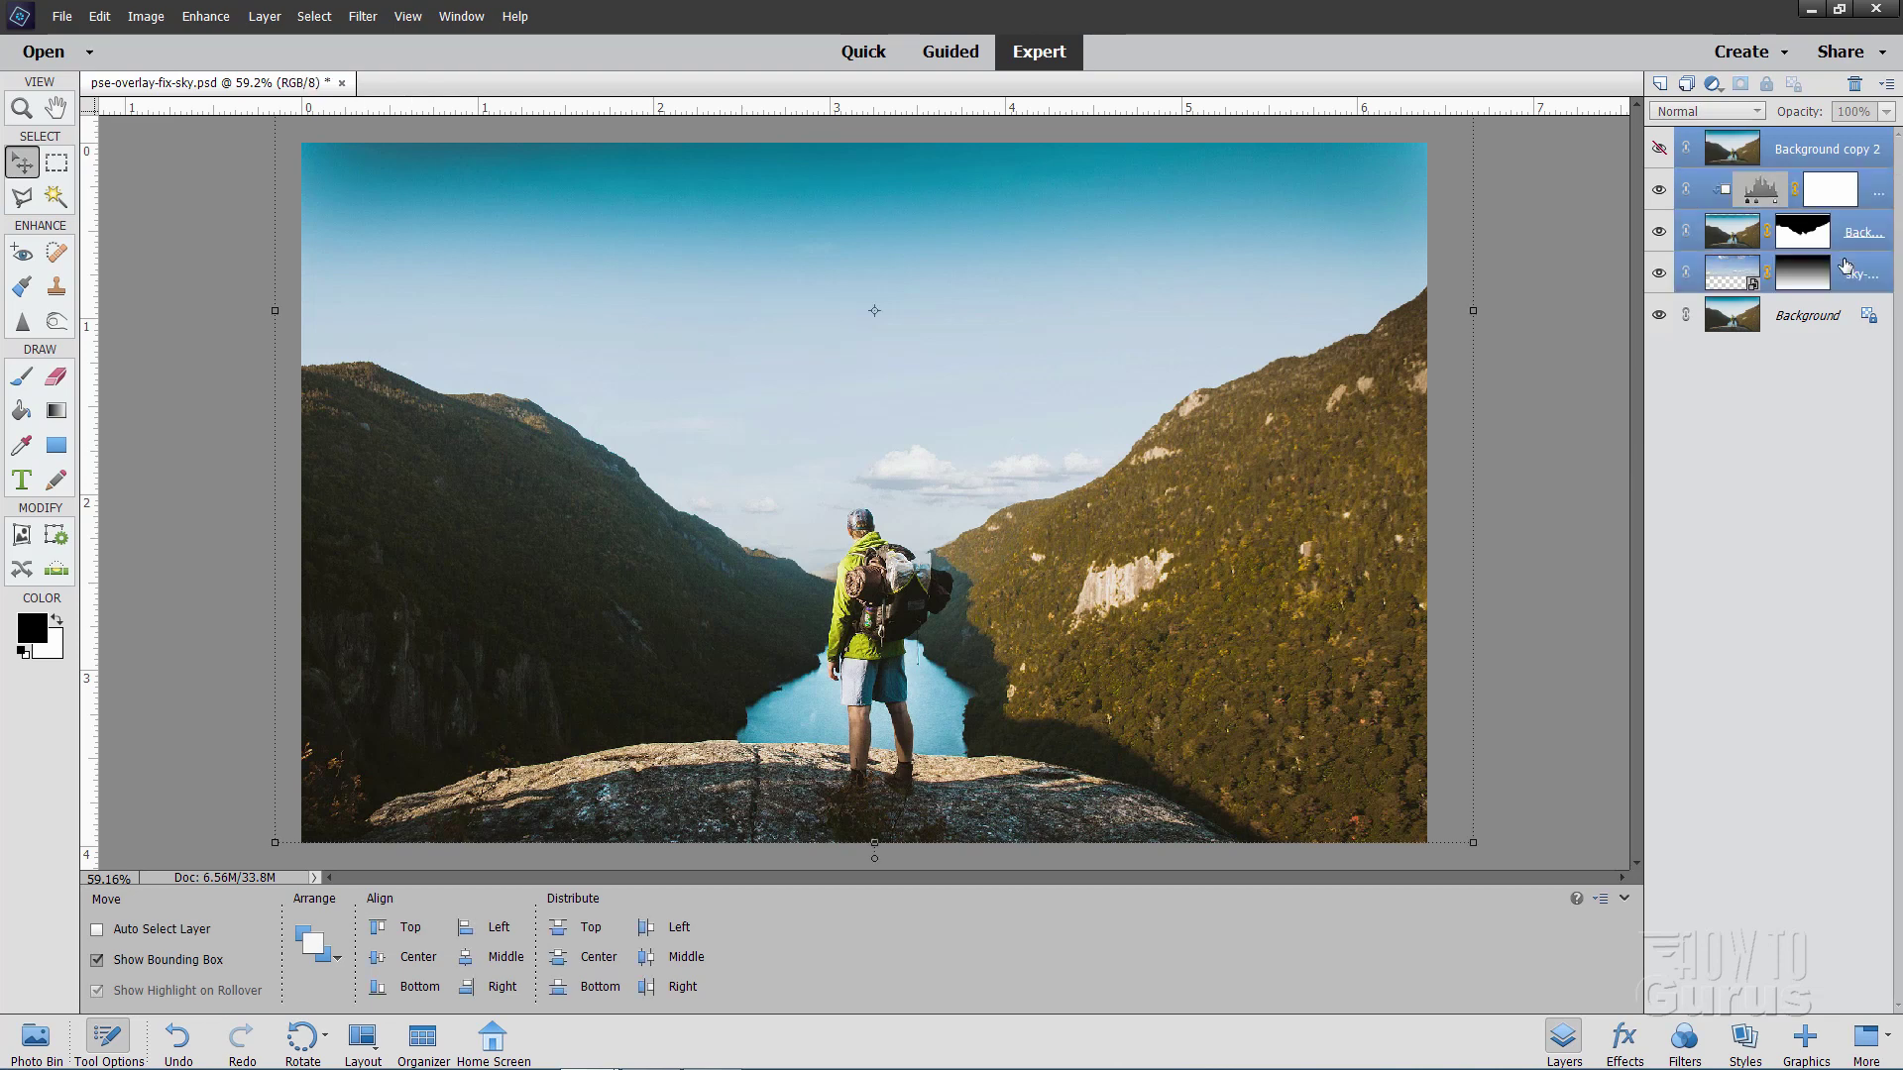
left_click(1854, 84)
left_click(912, 389)
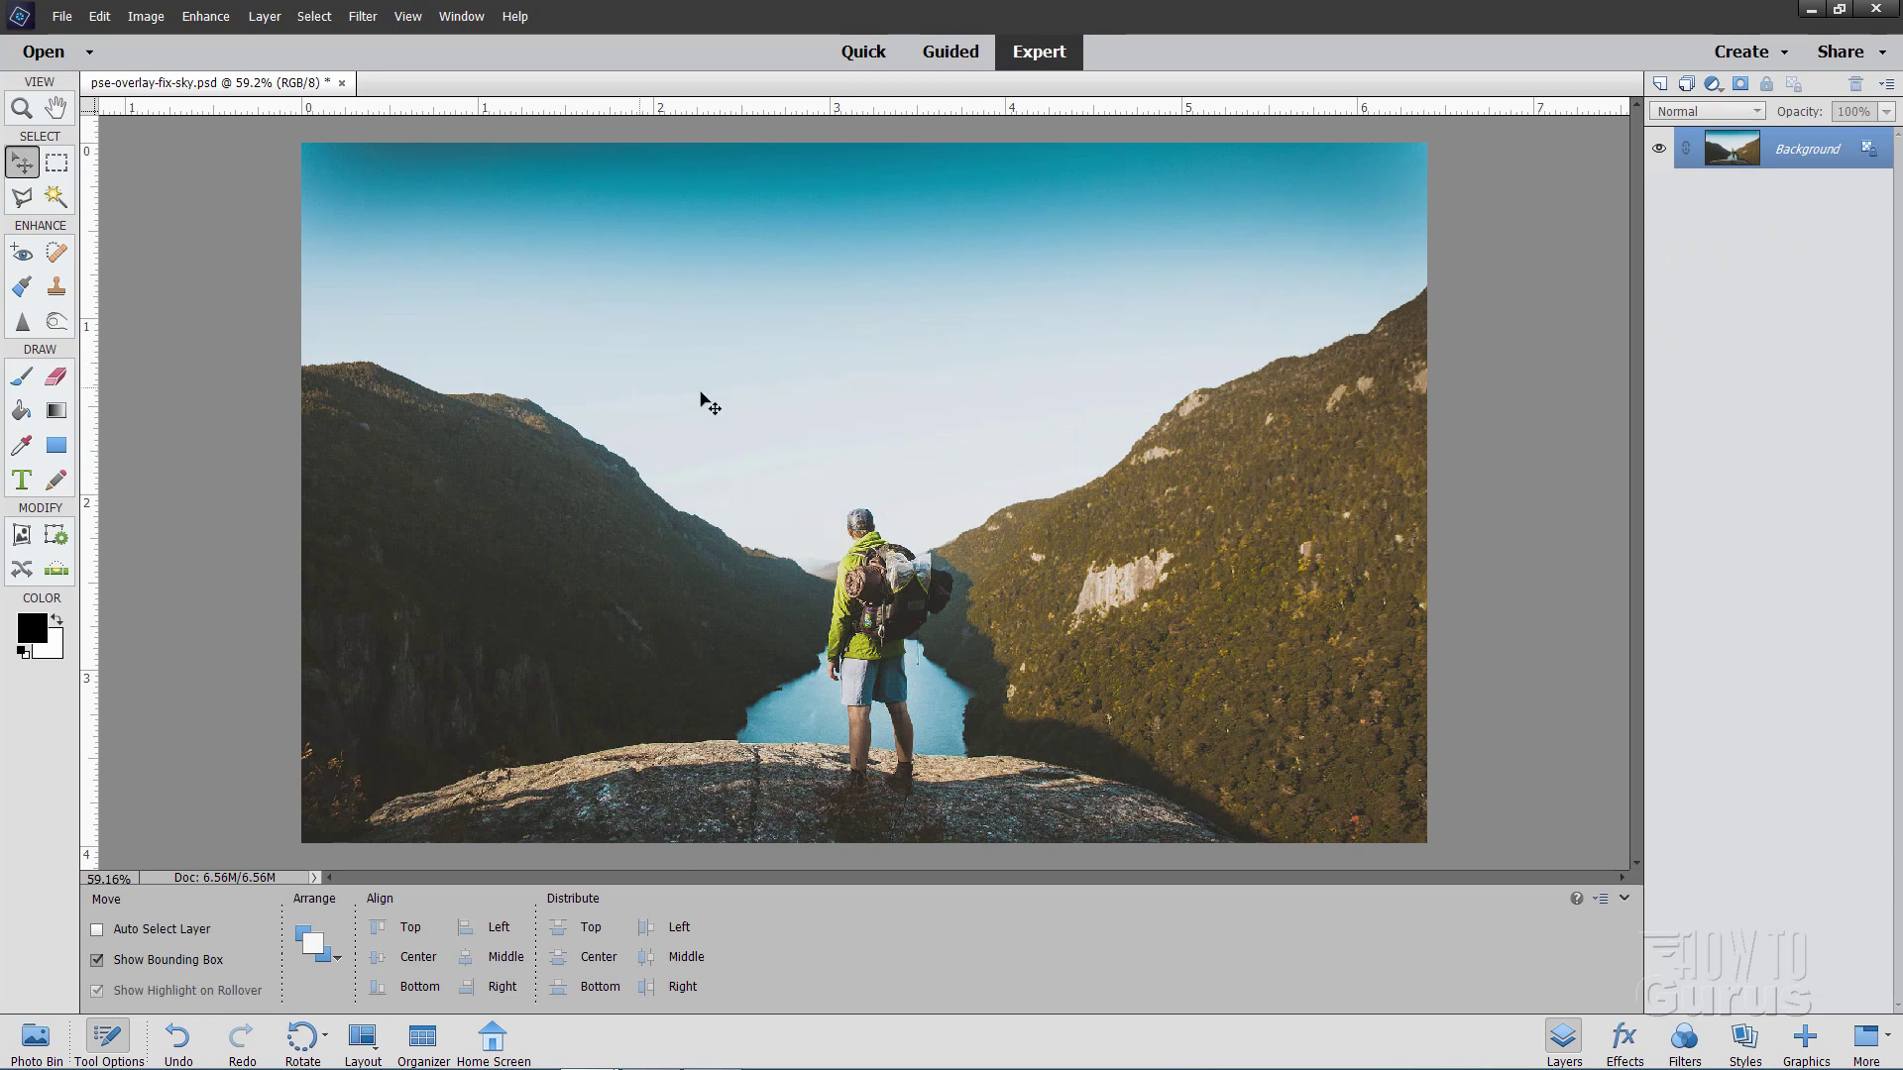
Minimize the floating sky-49520.jpg cloud photo window to return to the hiker image
left_click(36, 1041)
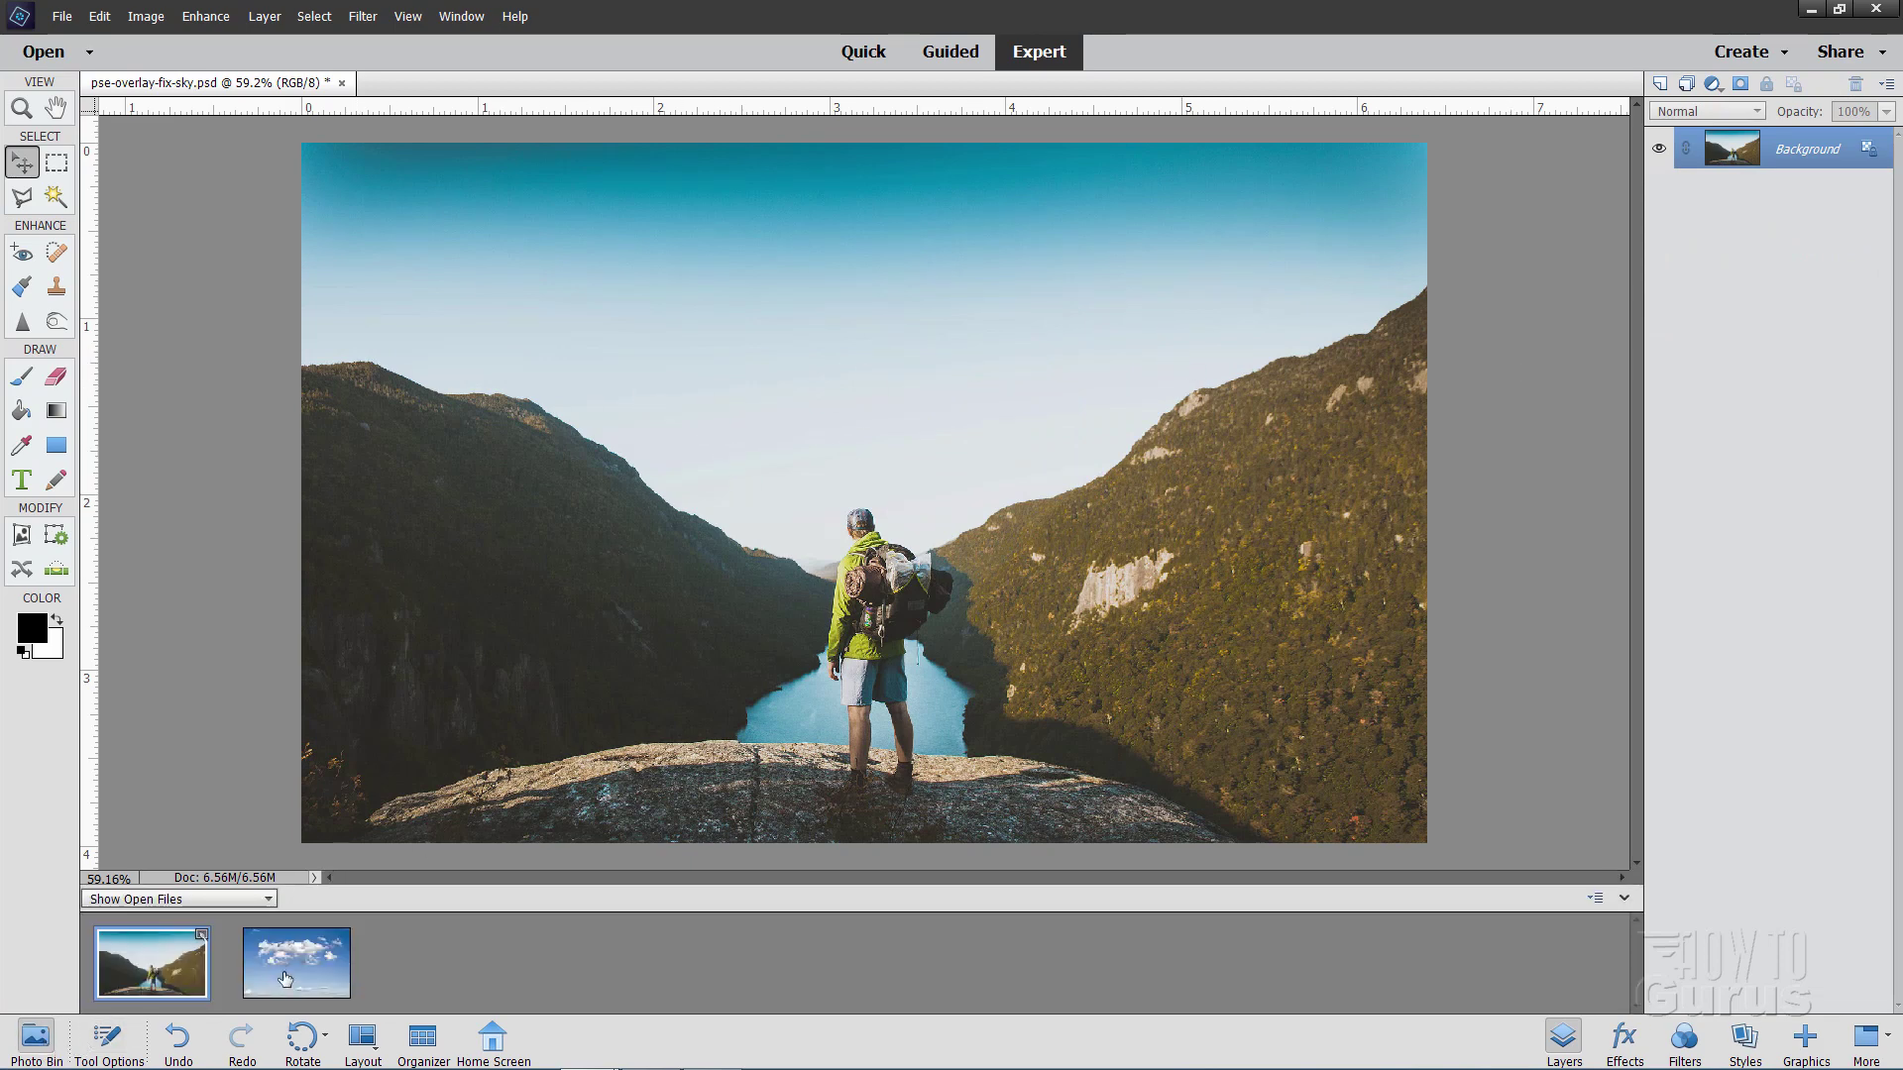
left_click_drag(283, 971, 282, 973)
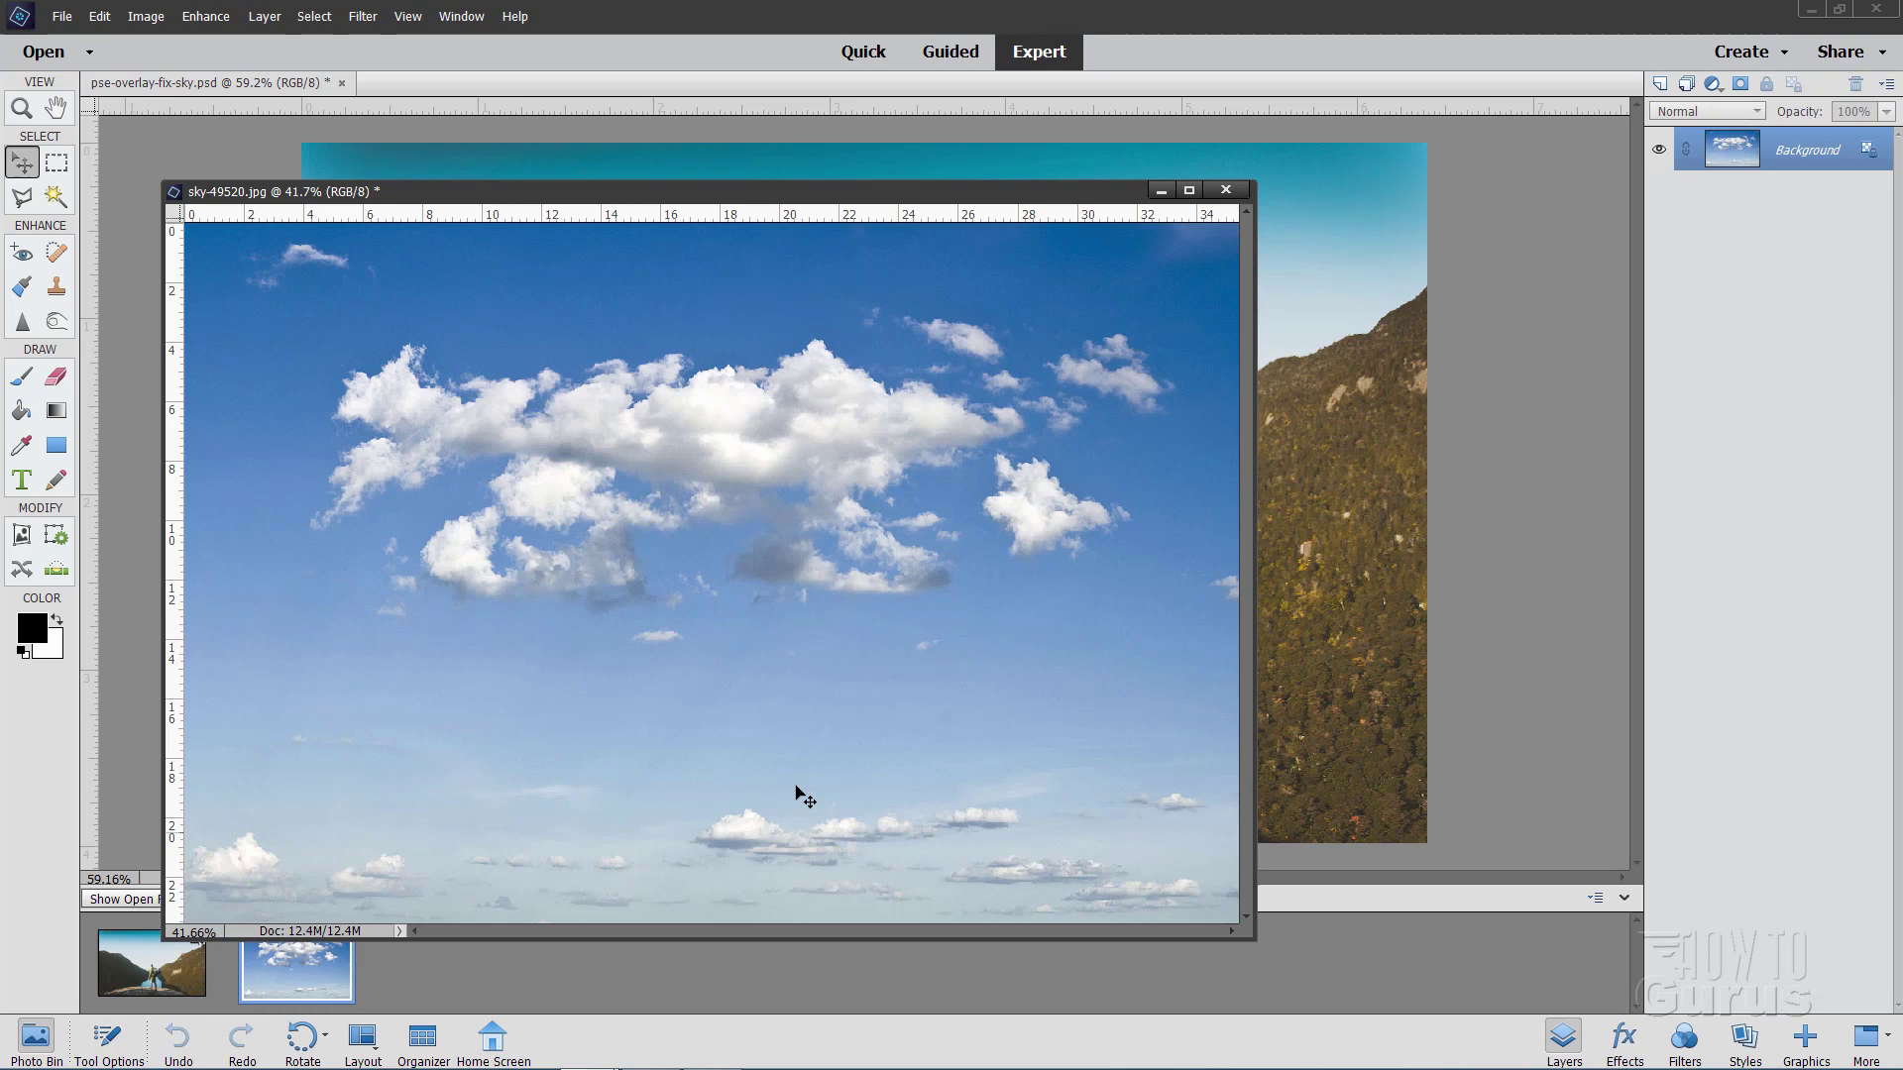
left_click(1162, 190)
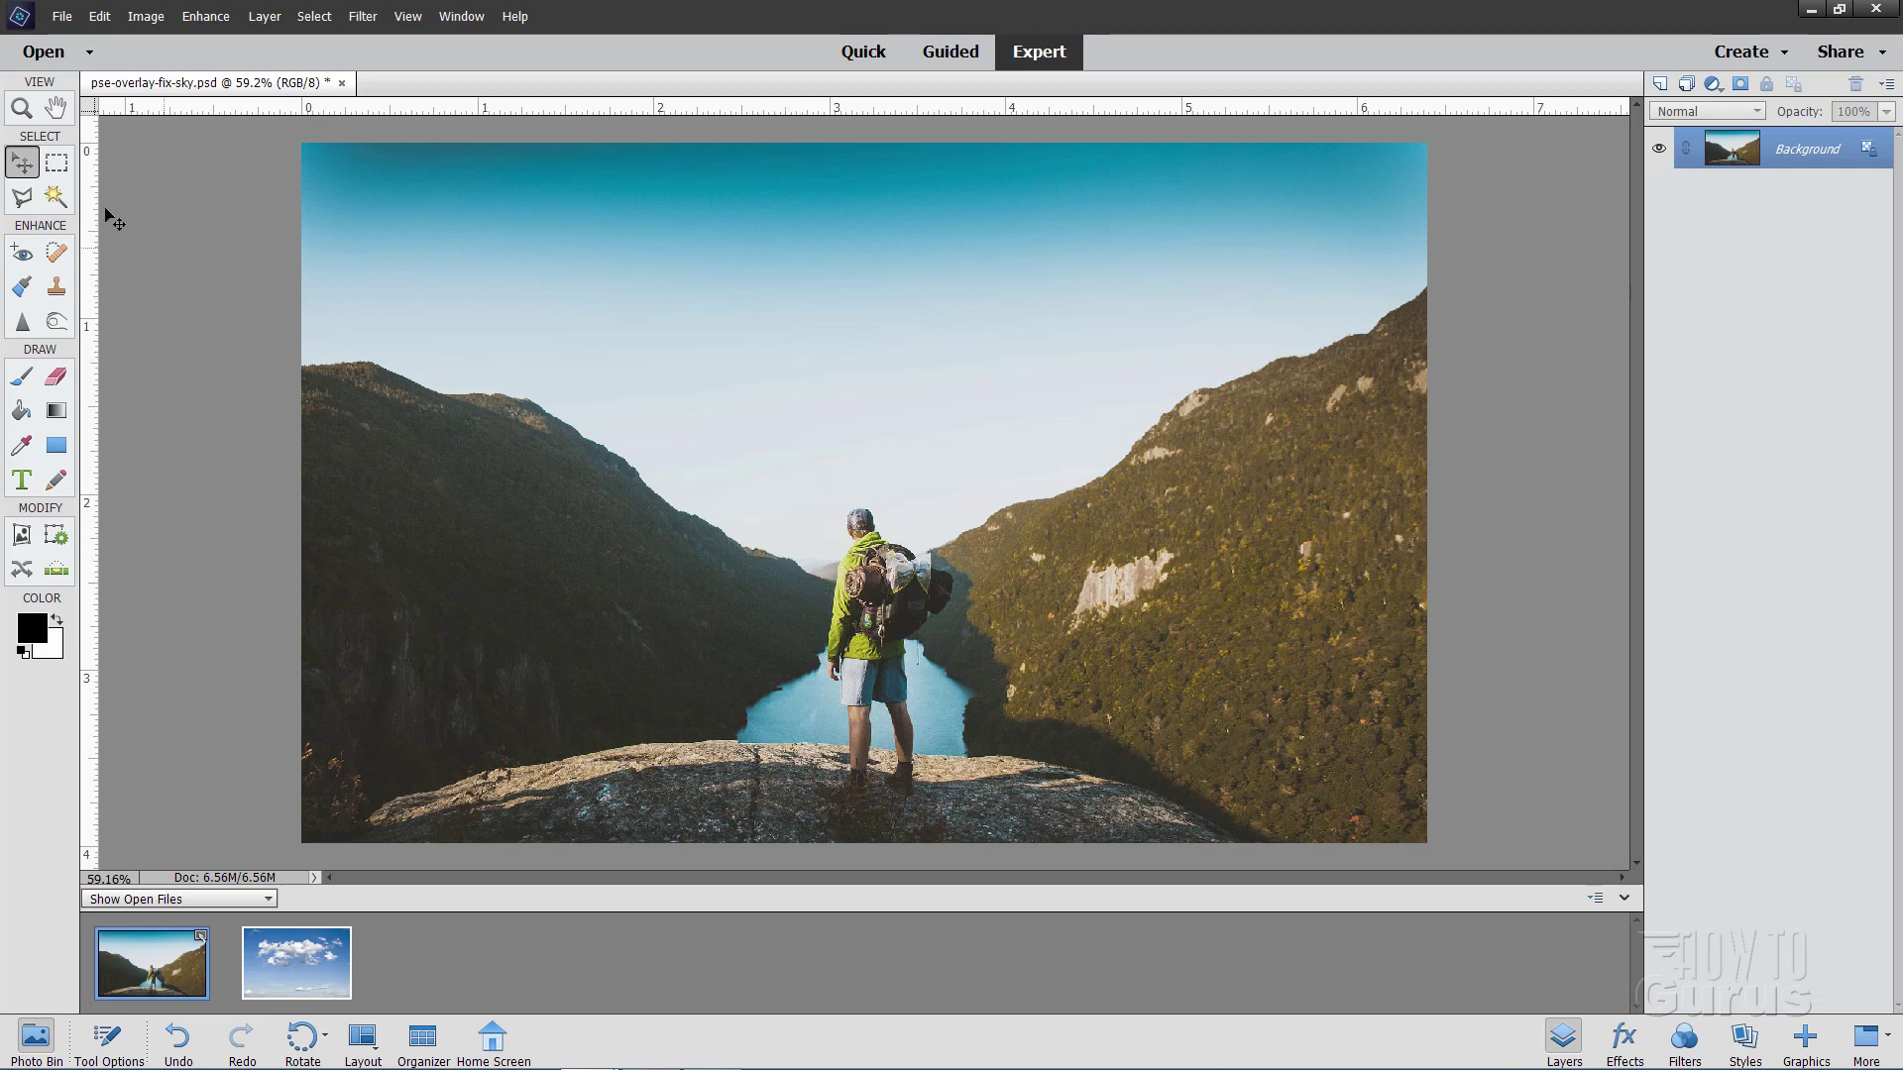
Select the pale lower sky behind the hiker with the Magic Wand at tolerance 5
left_click(20, 109)
left_click_drag(829, 582, 827, 581)
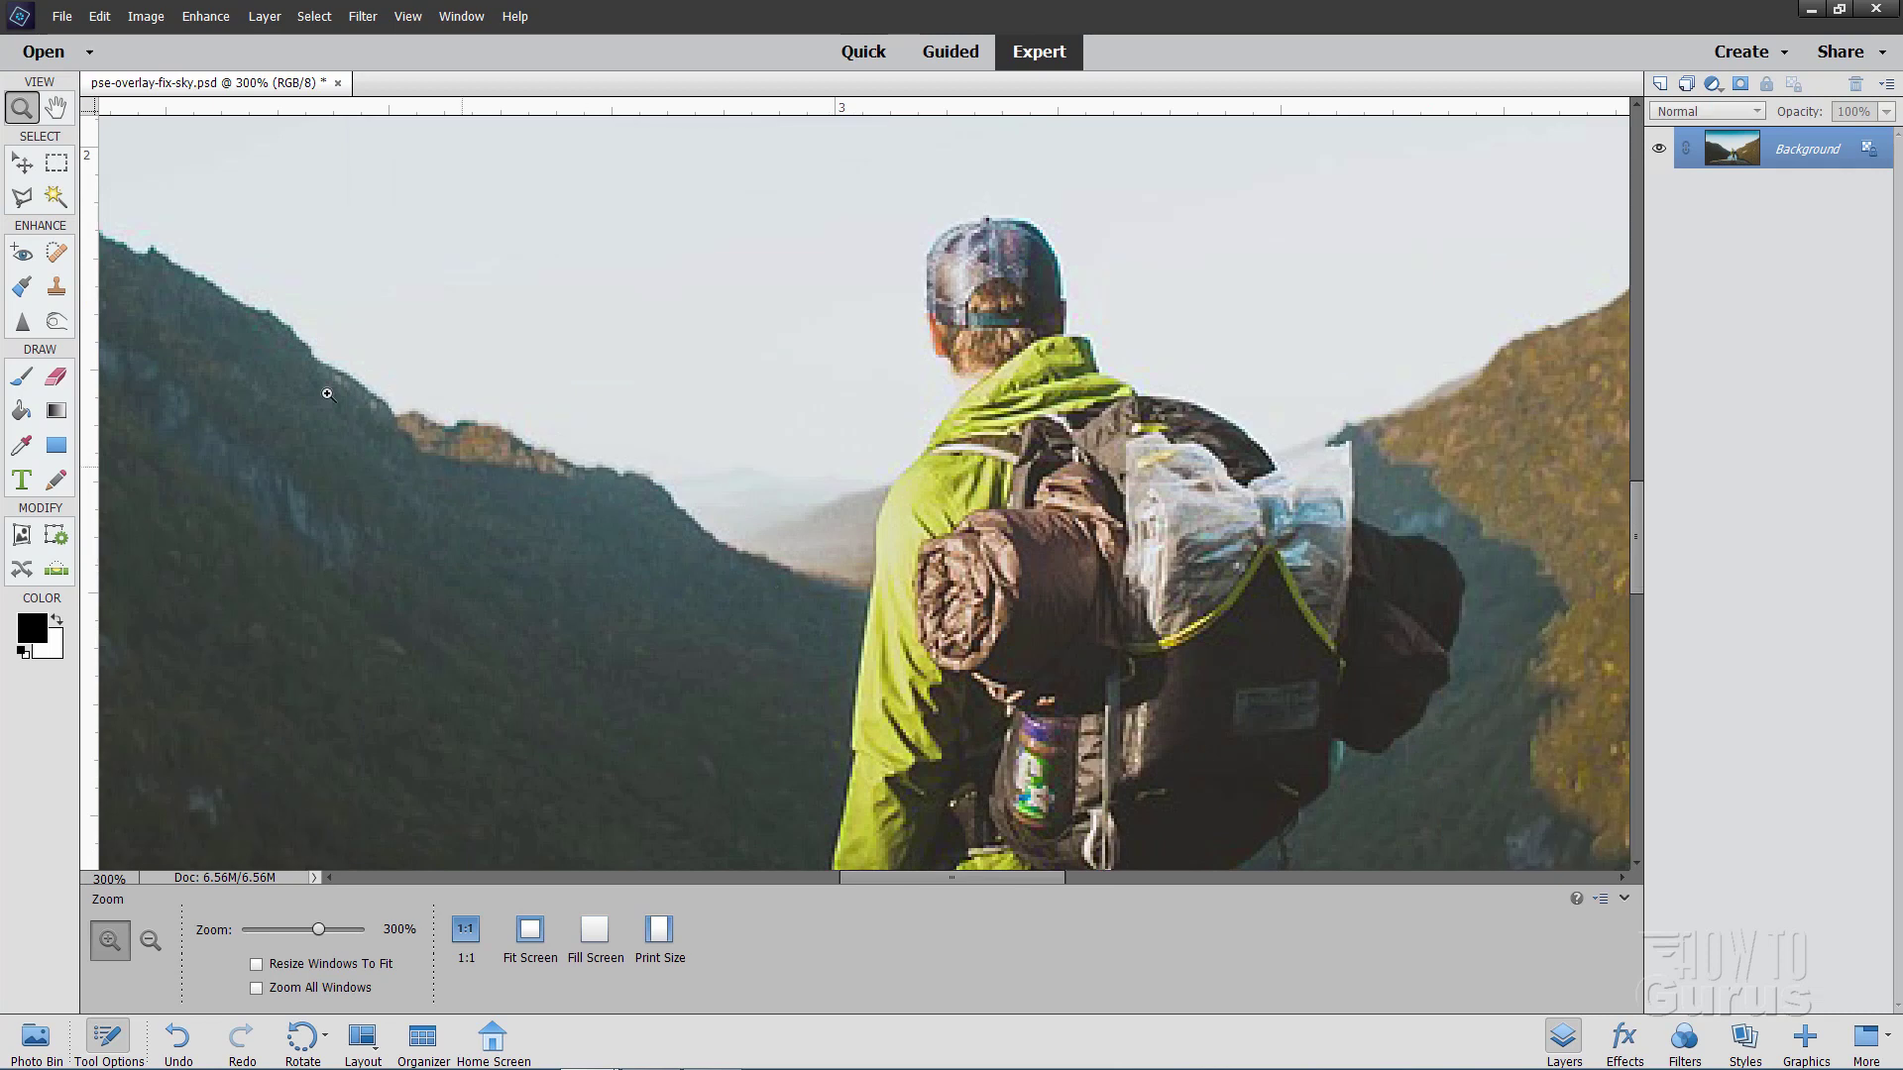
left_click(22, 165)
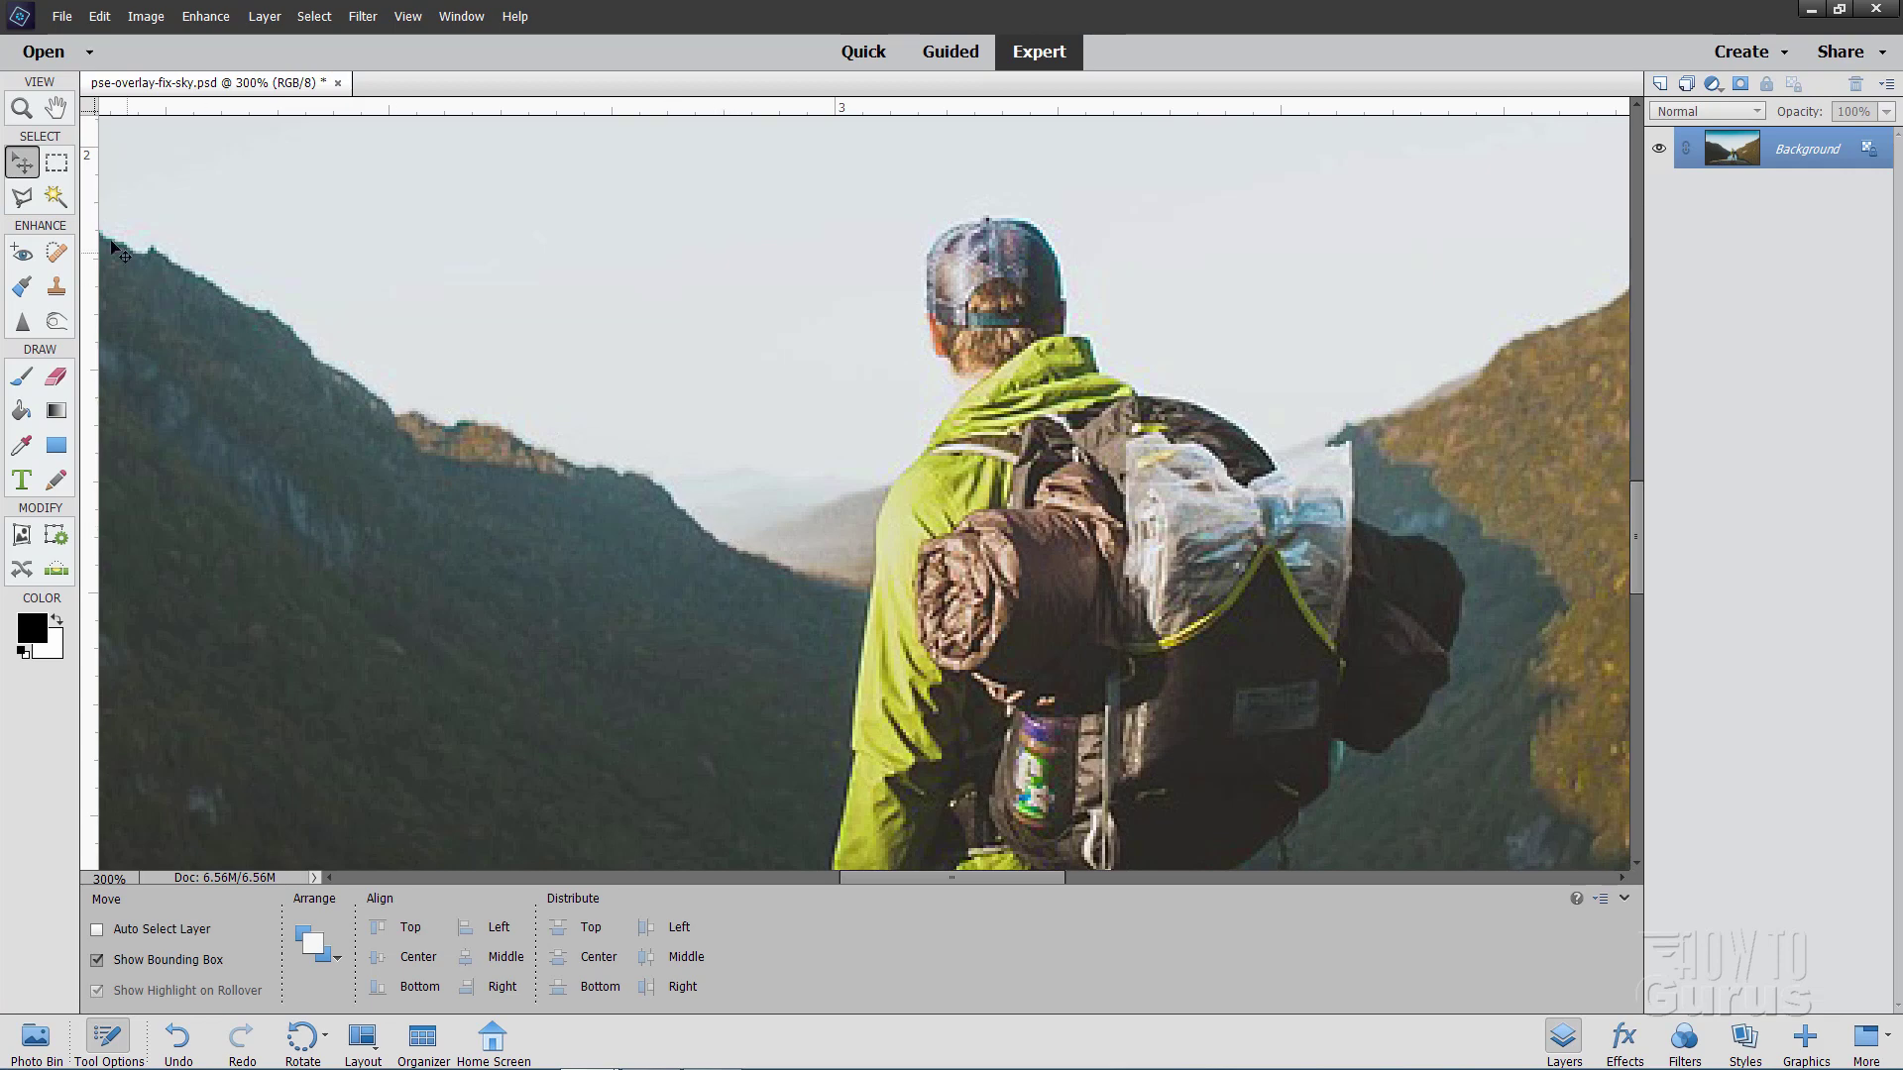
key("z")
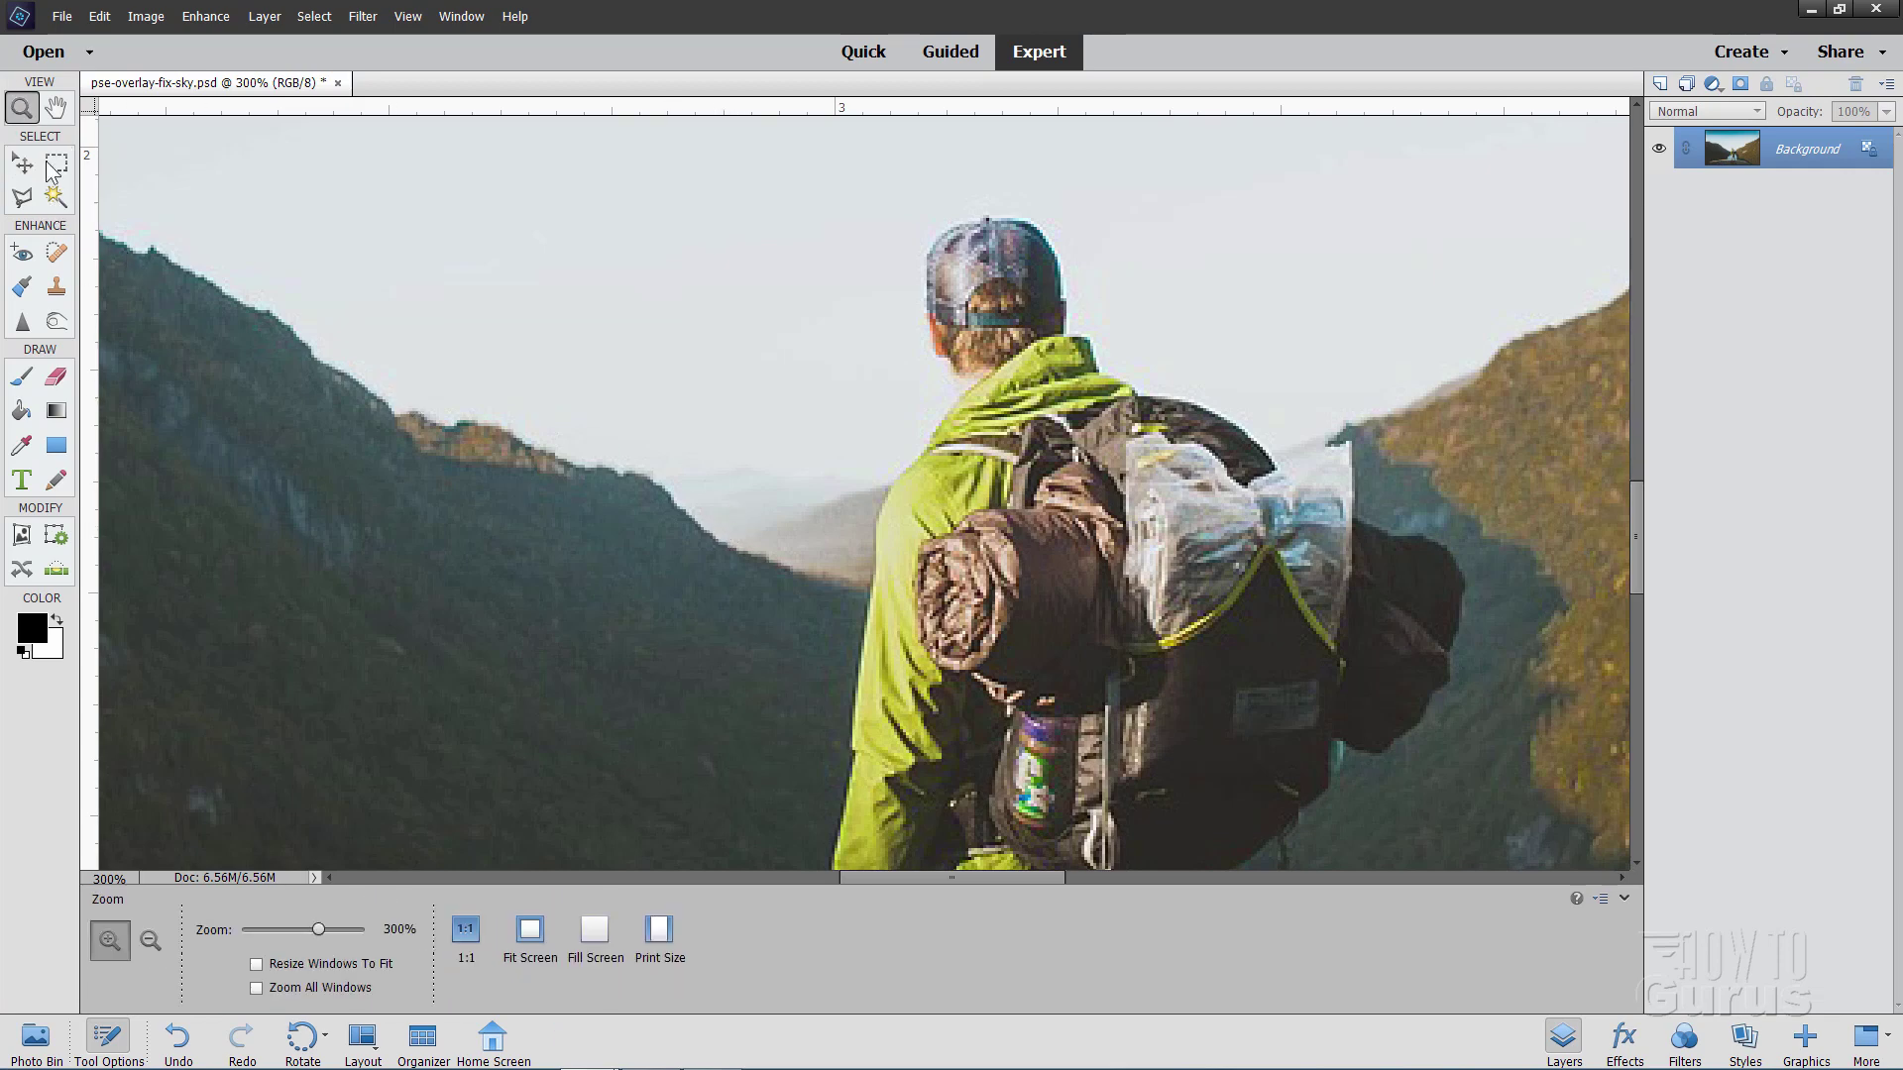
left_click(530, 931)
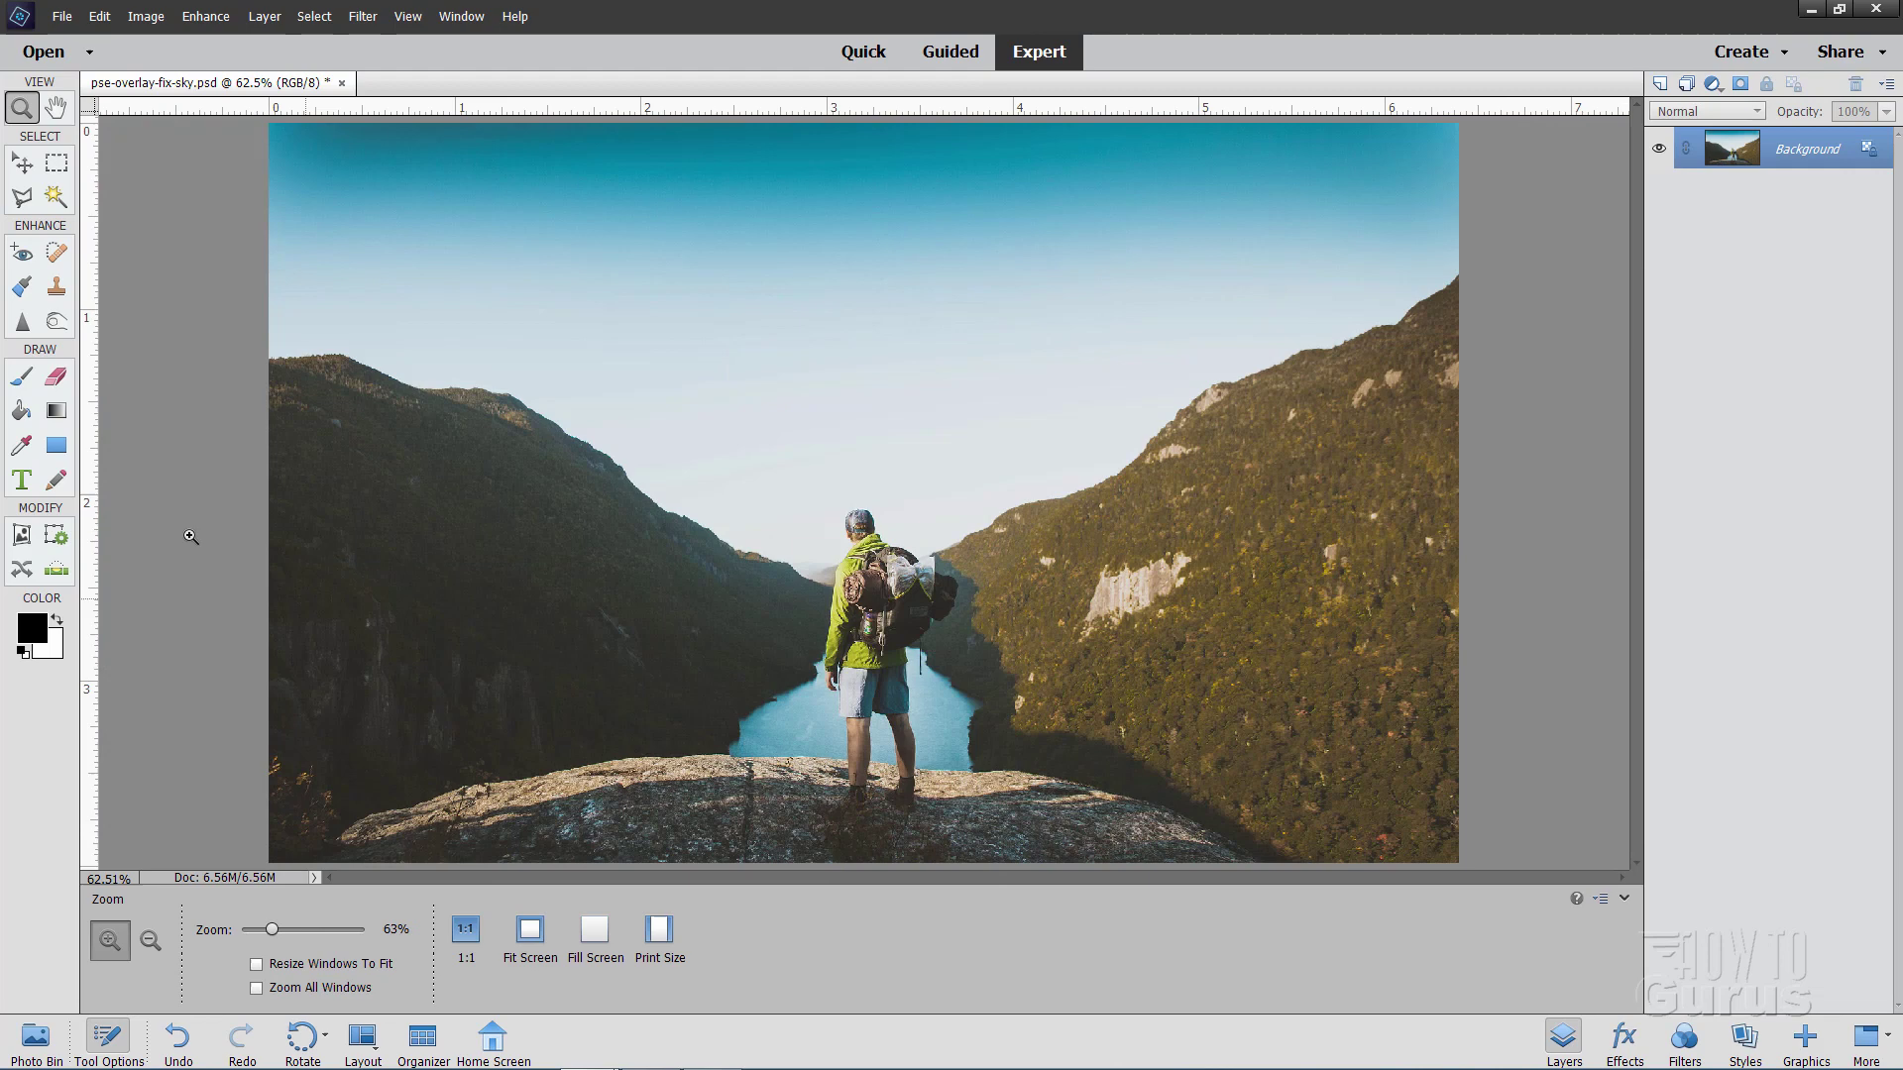
left_click(55, 197)
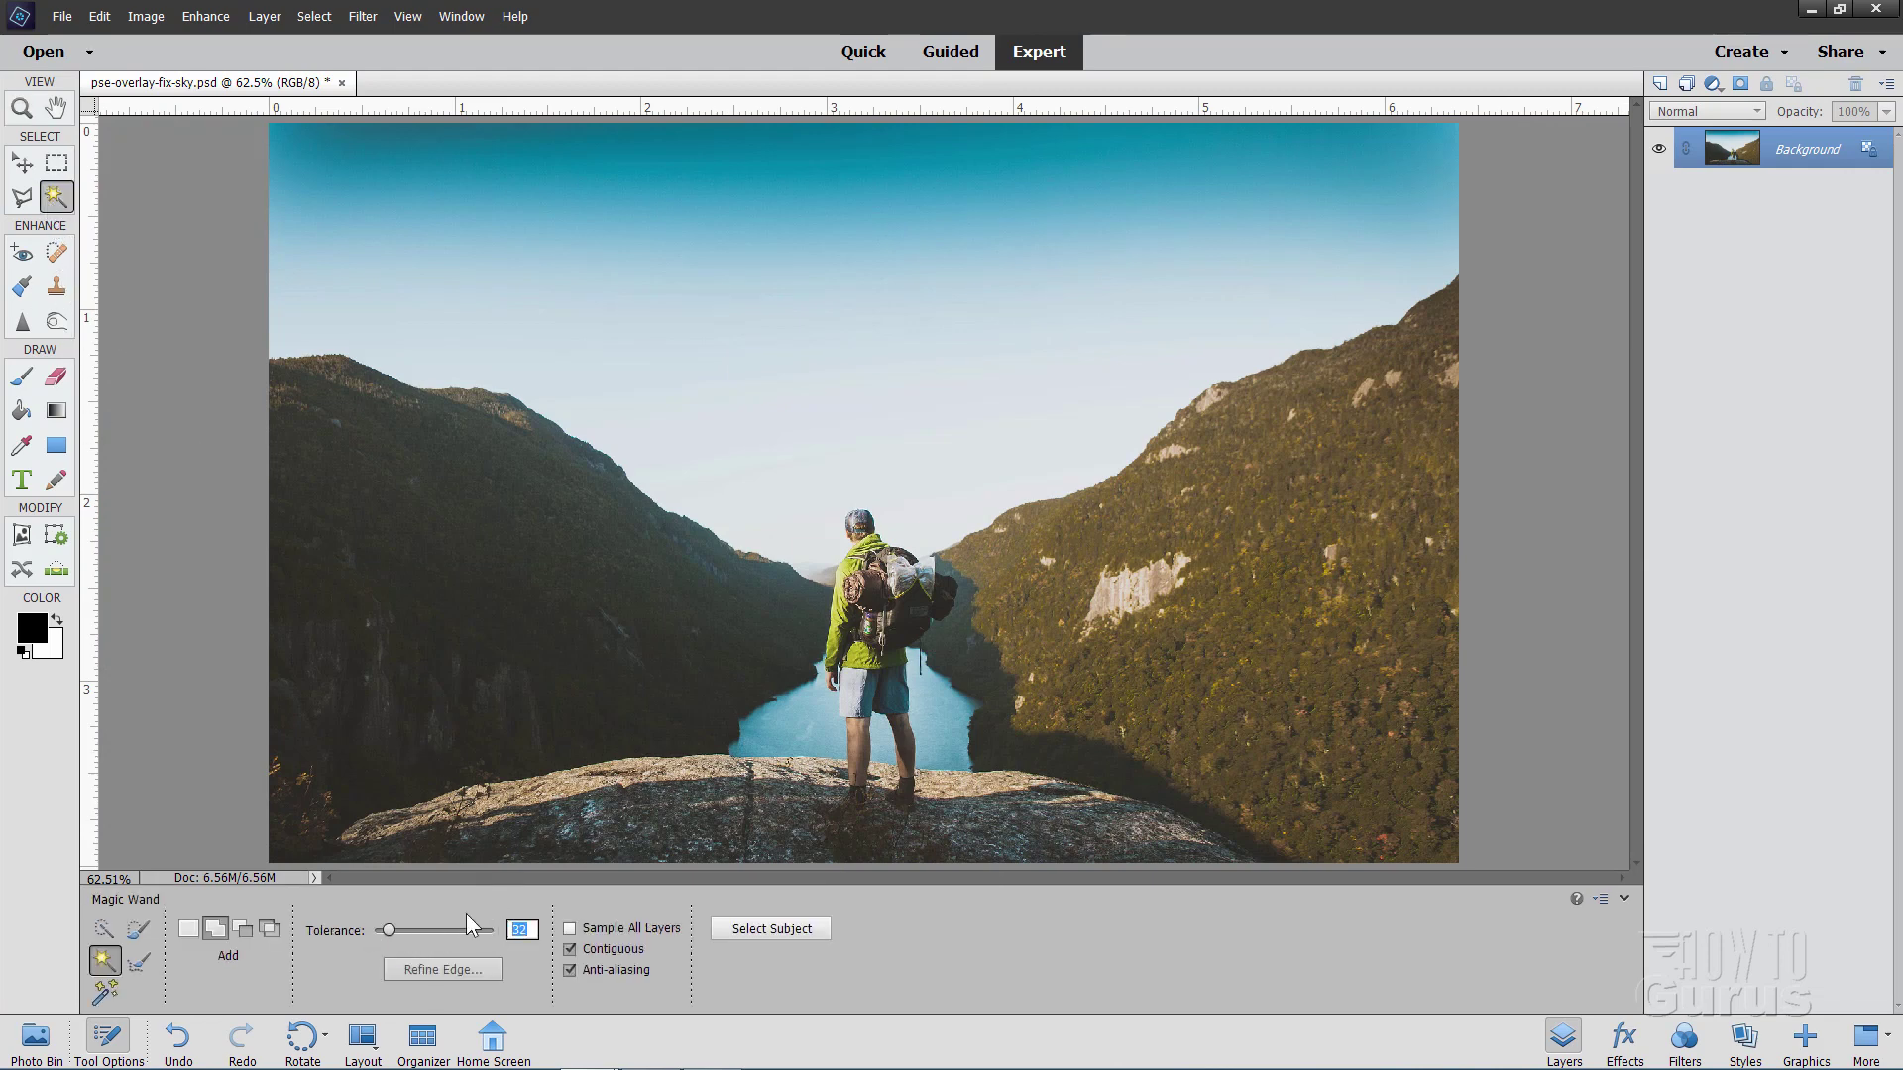
type("5")
left_click(188, 929)
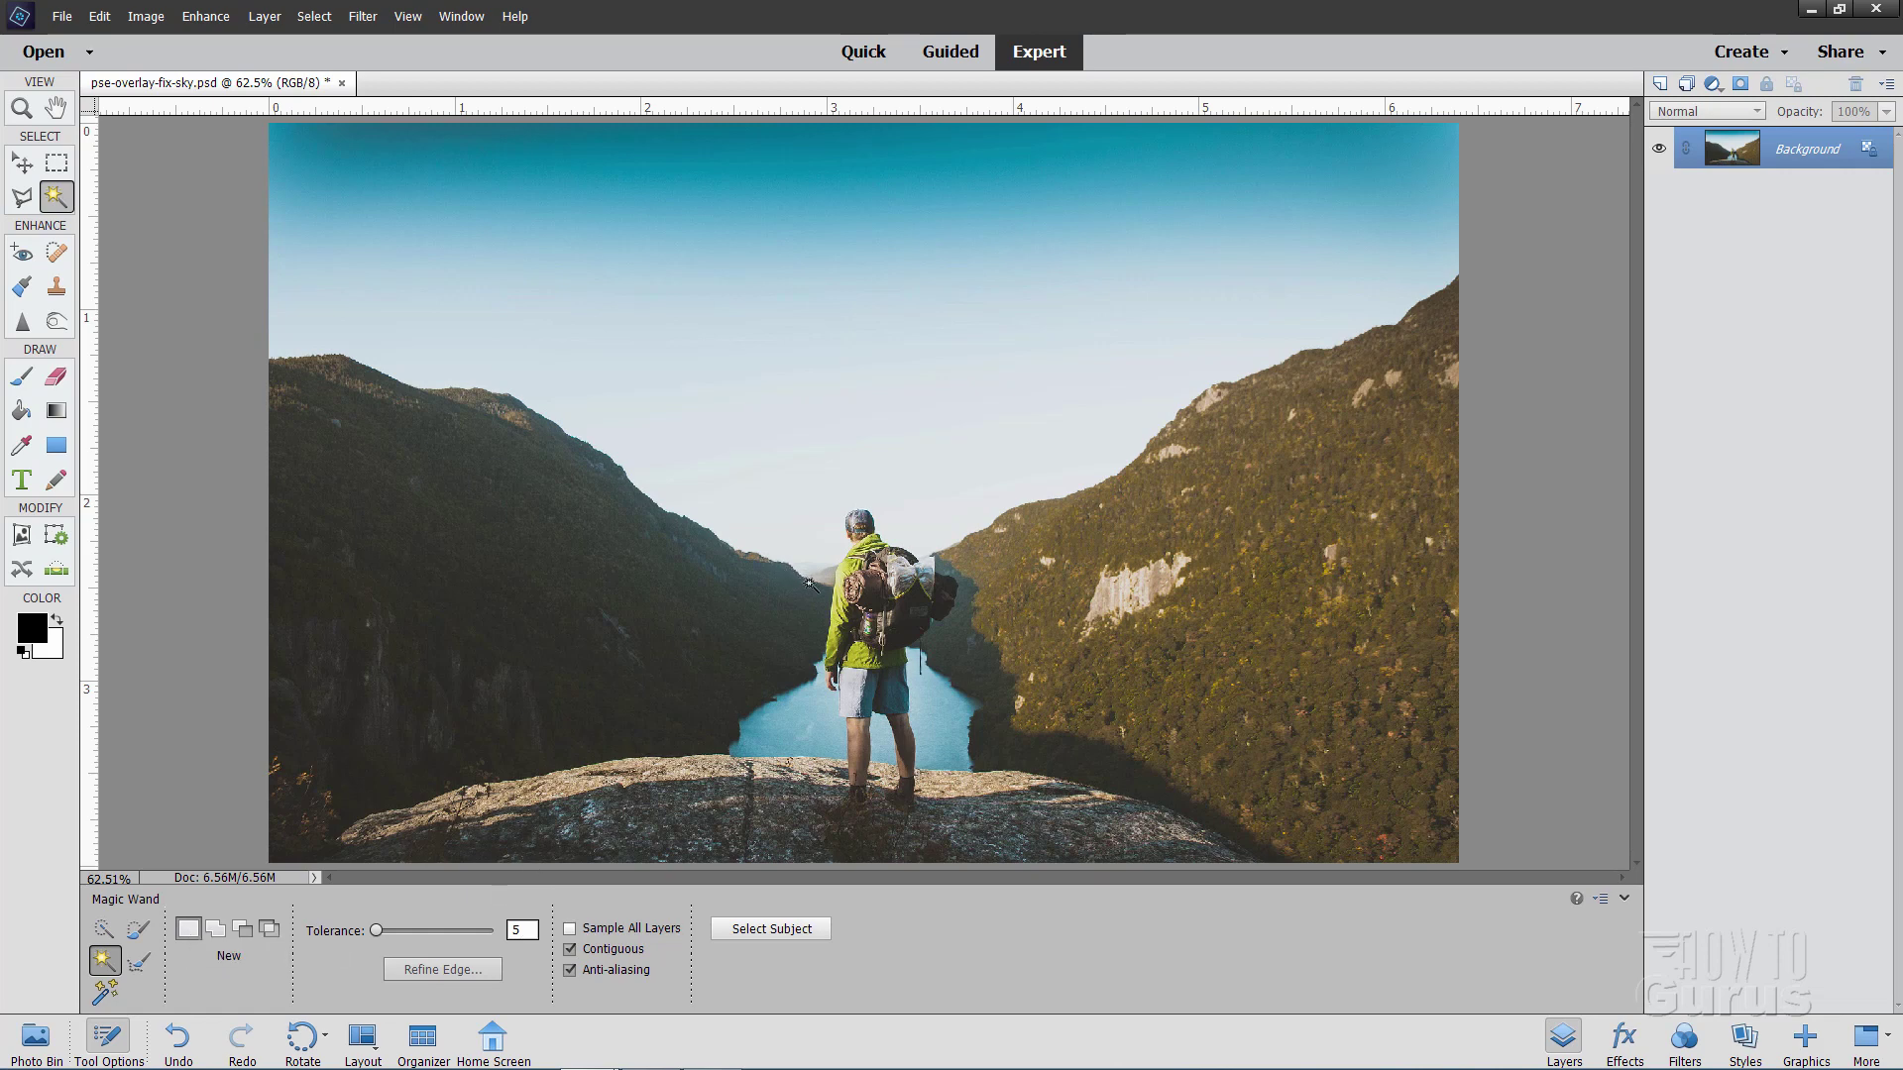
left_click(830, 555)
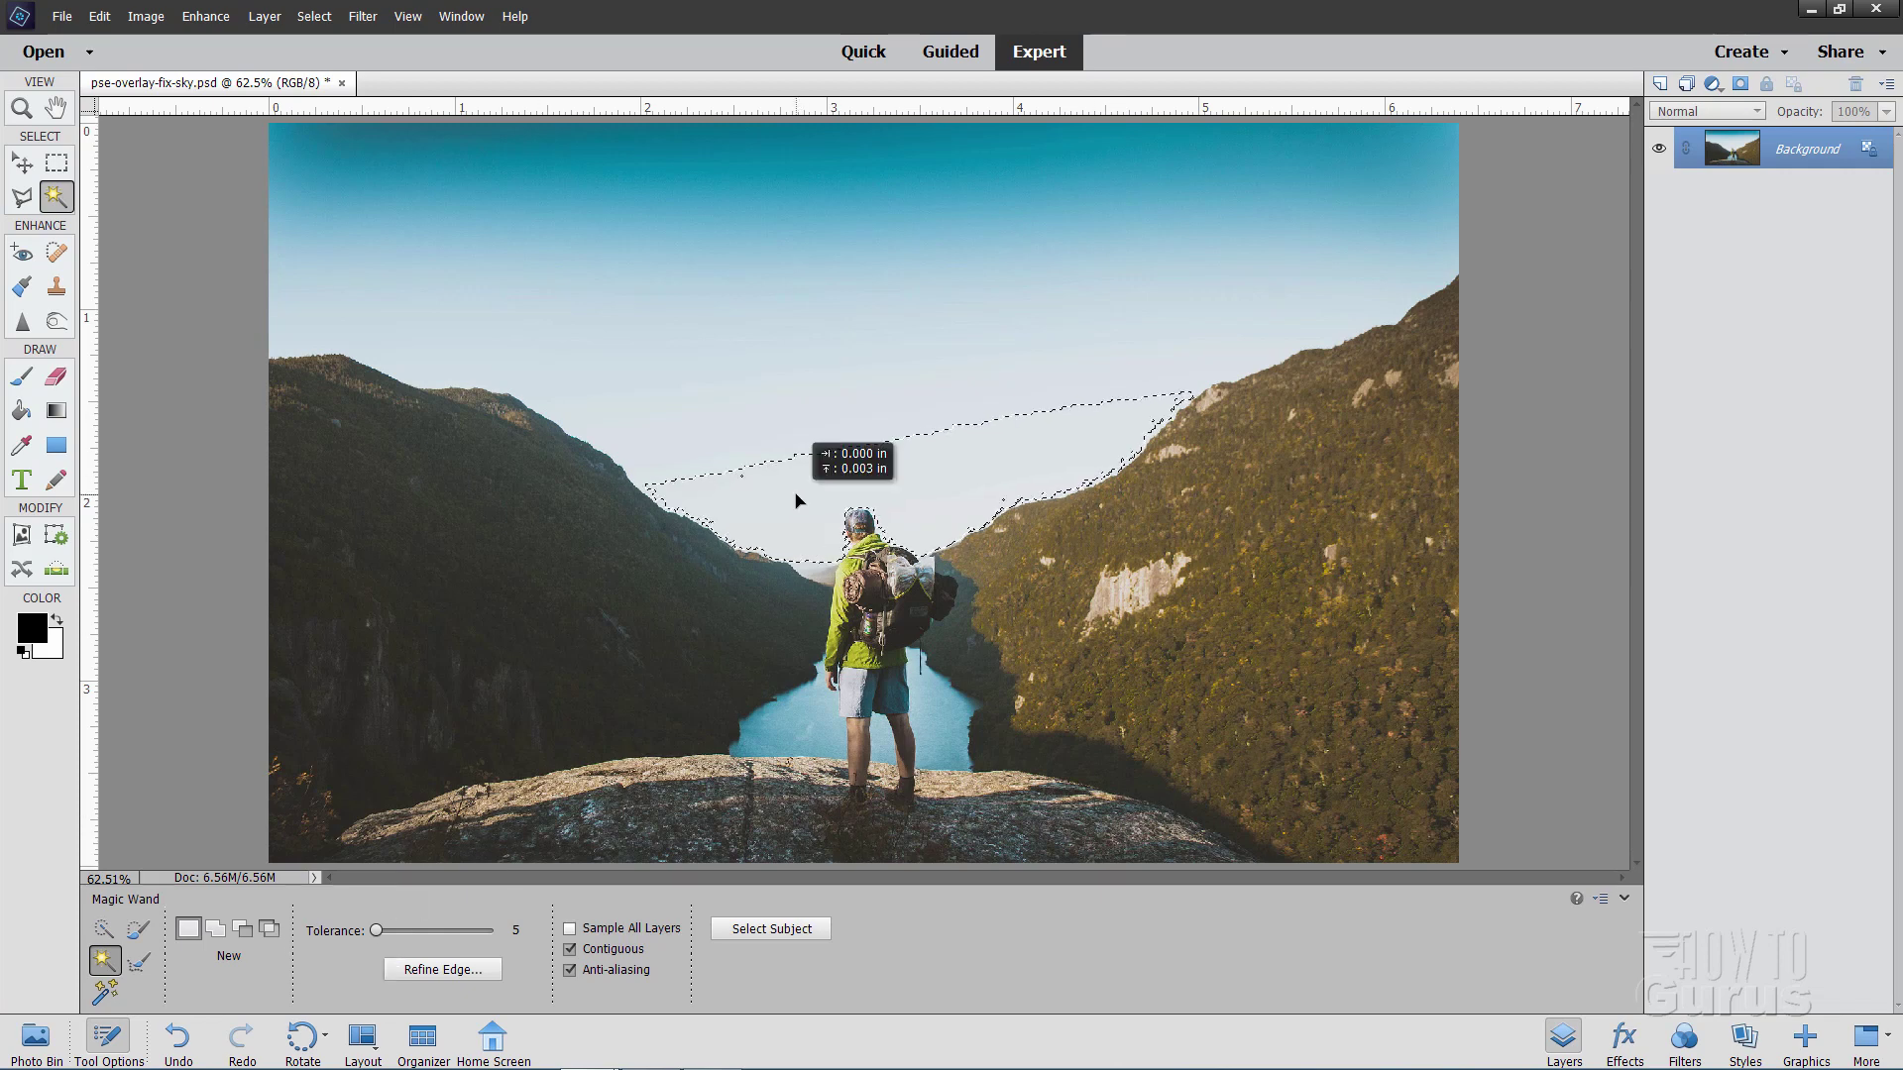
Deselect and reselect the sky with the Magic Wand tolerance raised to 10
left_click(315, 16)
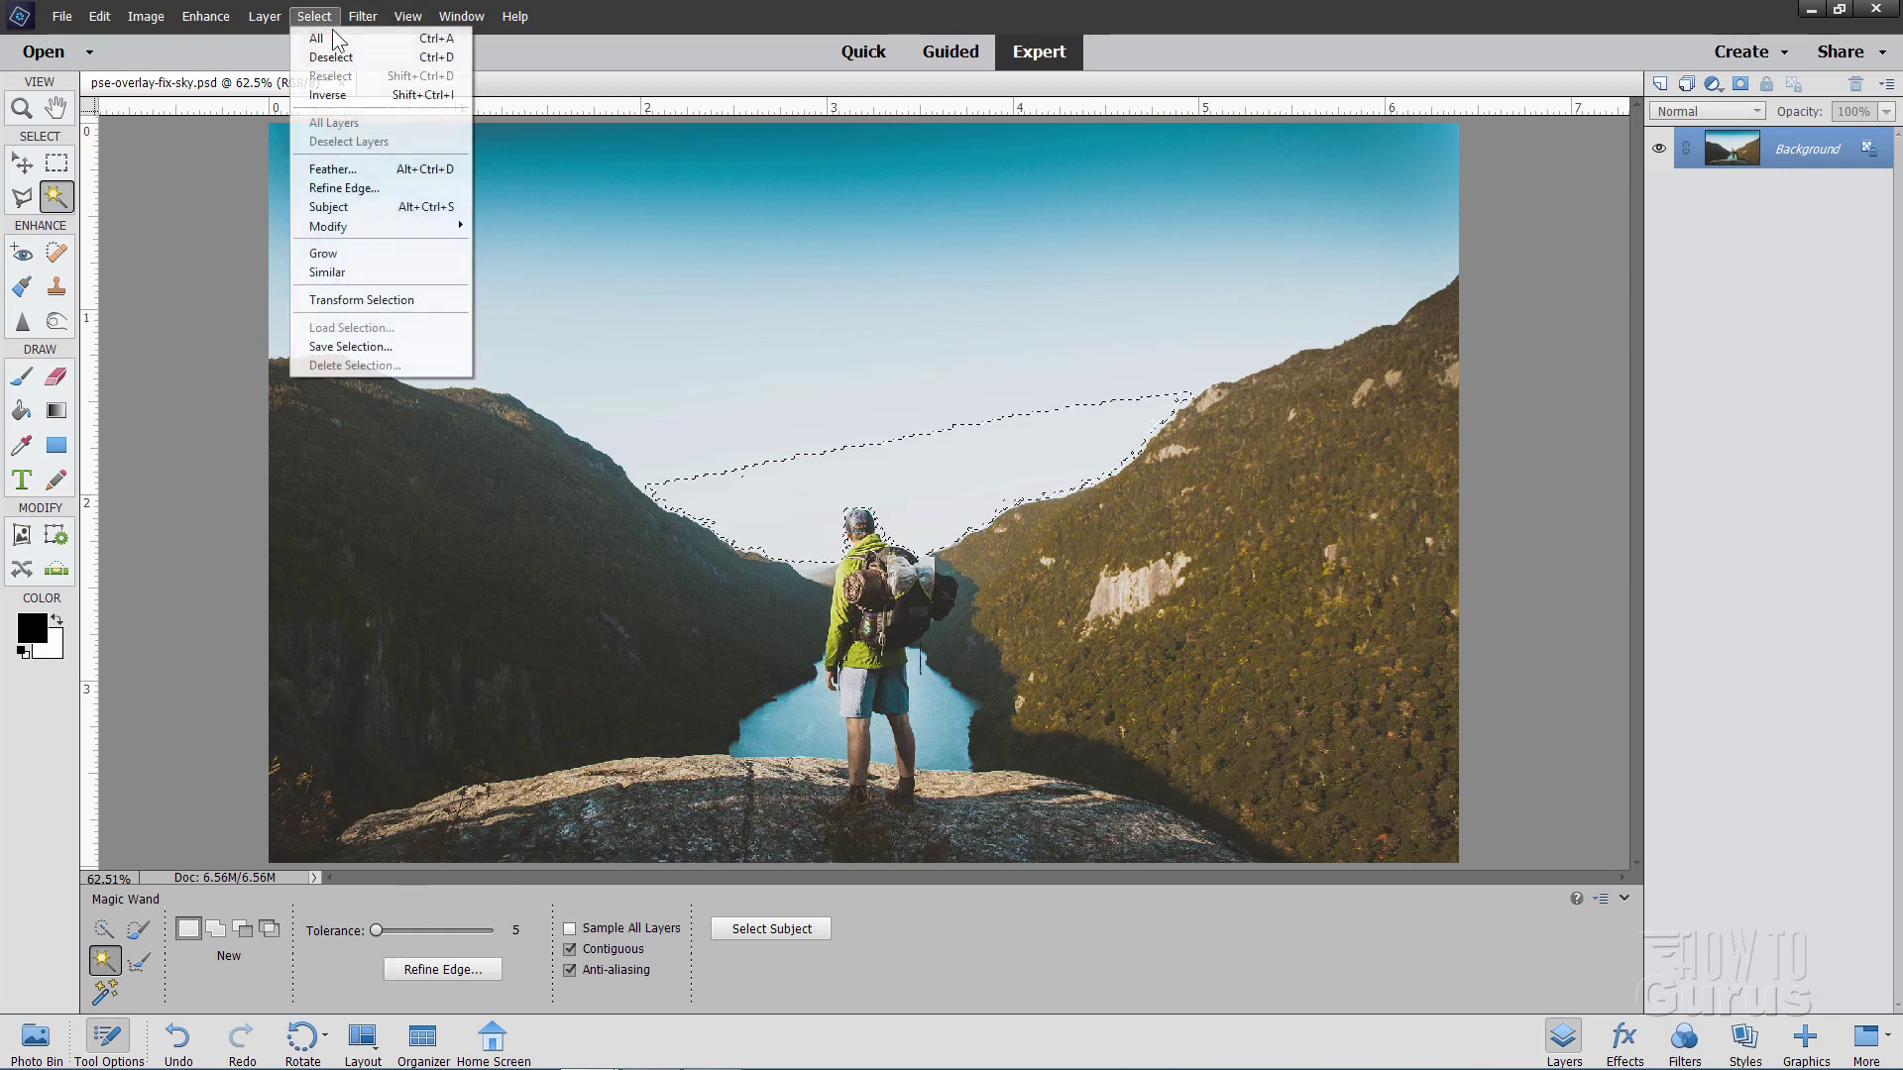
left_click(346, 58)
left_click(517, 930)
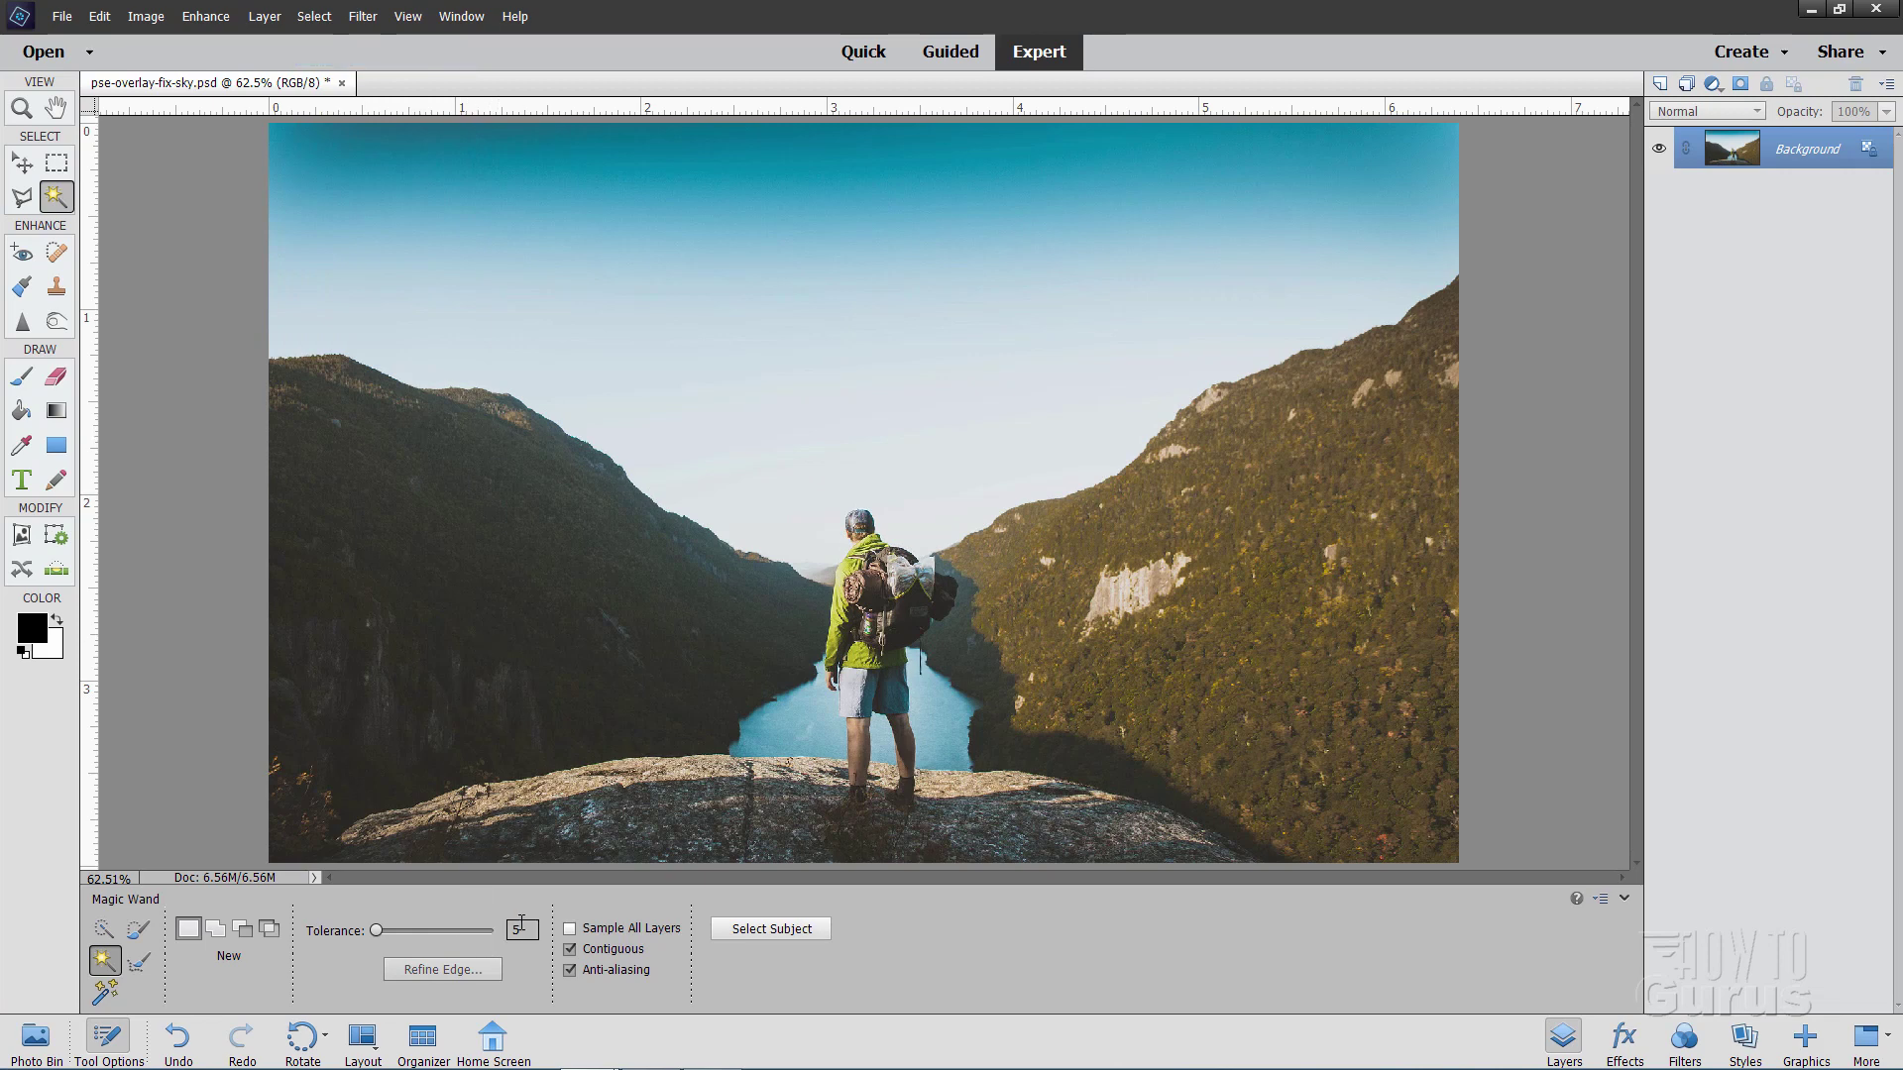
type("10")
left_click(836, 566)
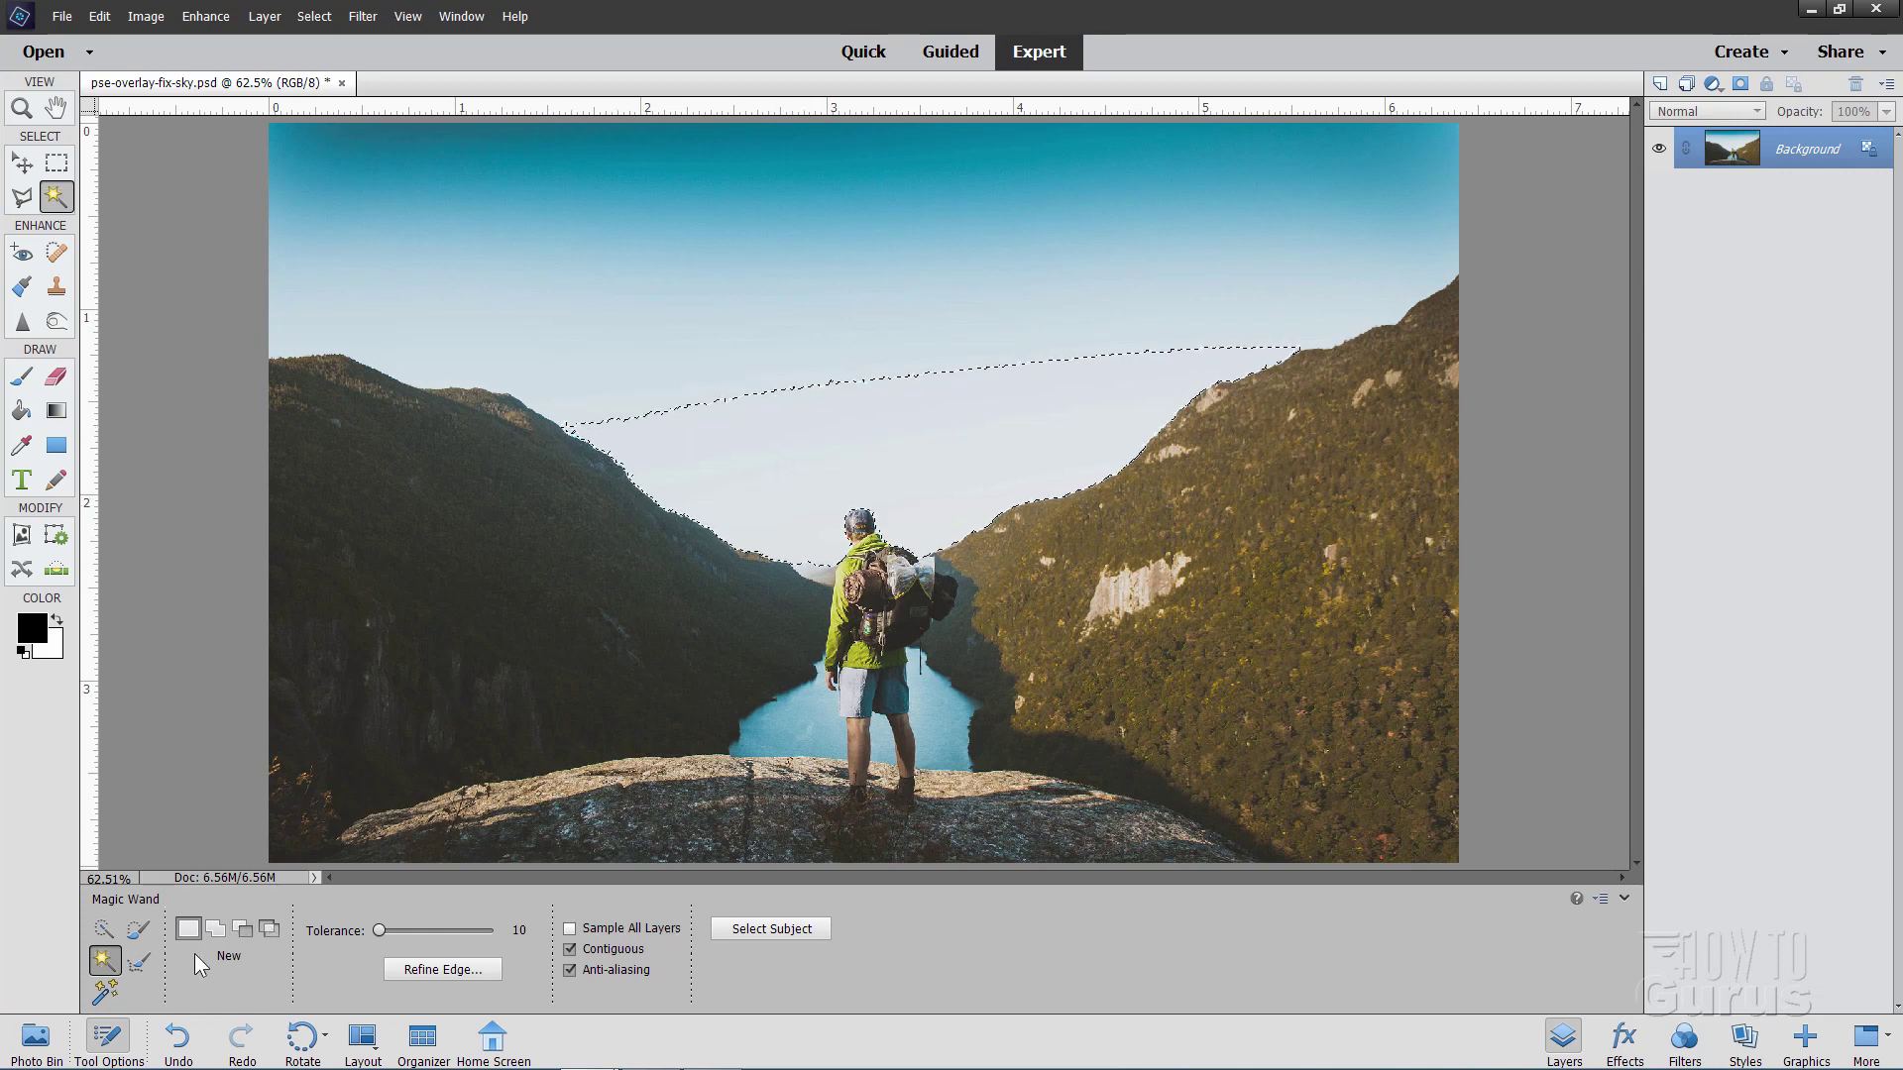
Add three higher sky areas to the selection using Add mode
left_click(214, 927)
left_click(858, 376)
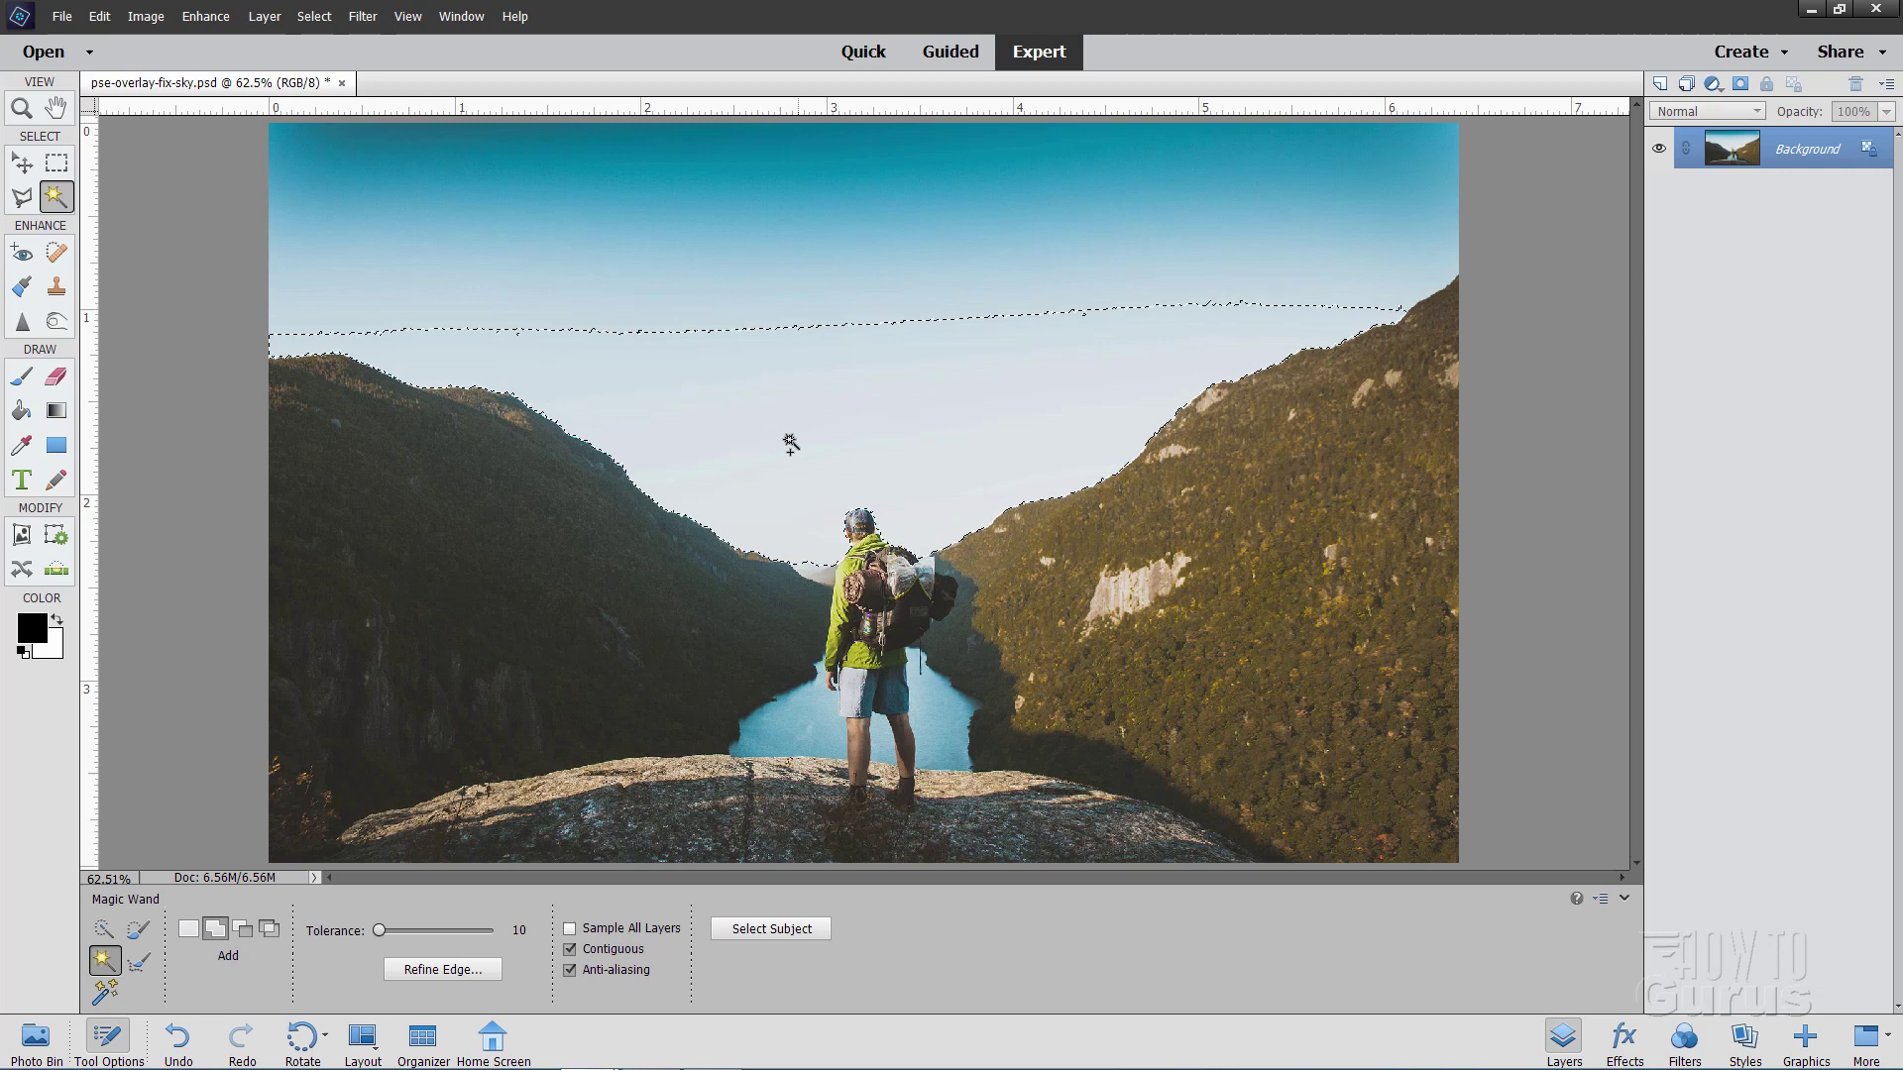
left_click(799, 317)
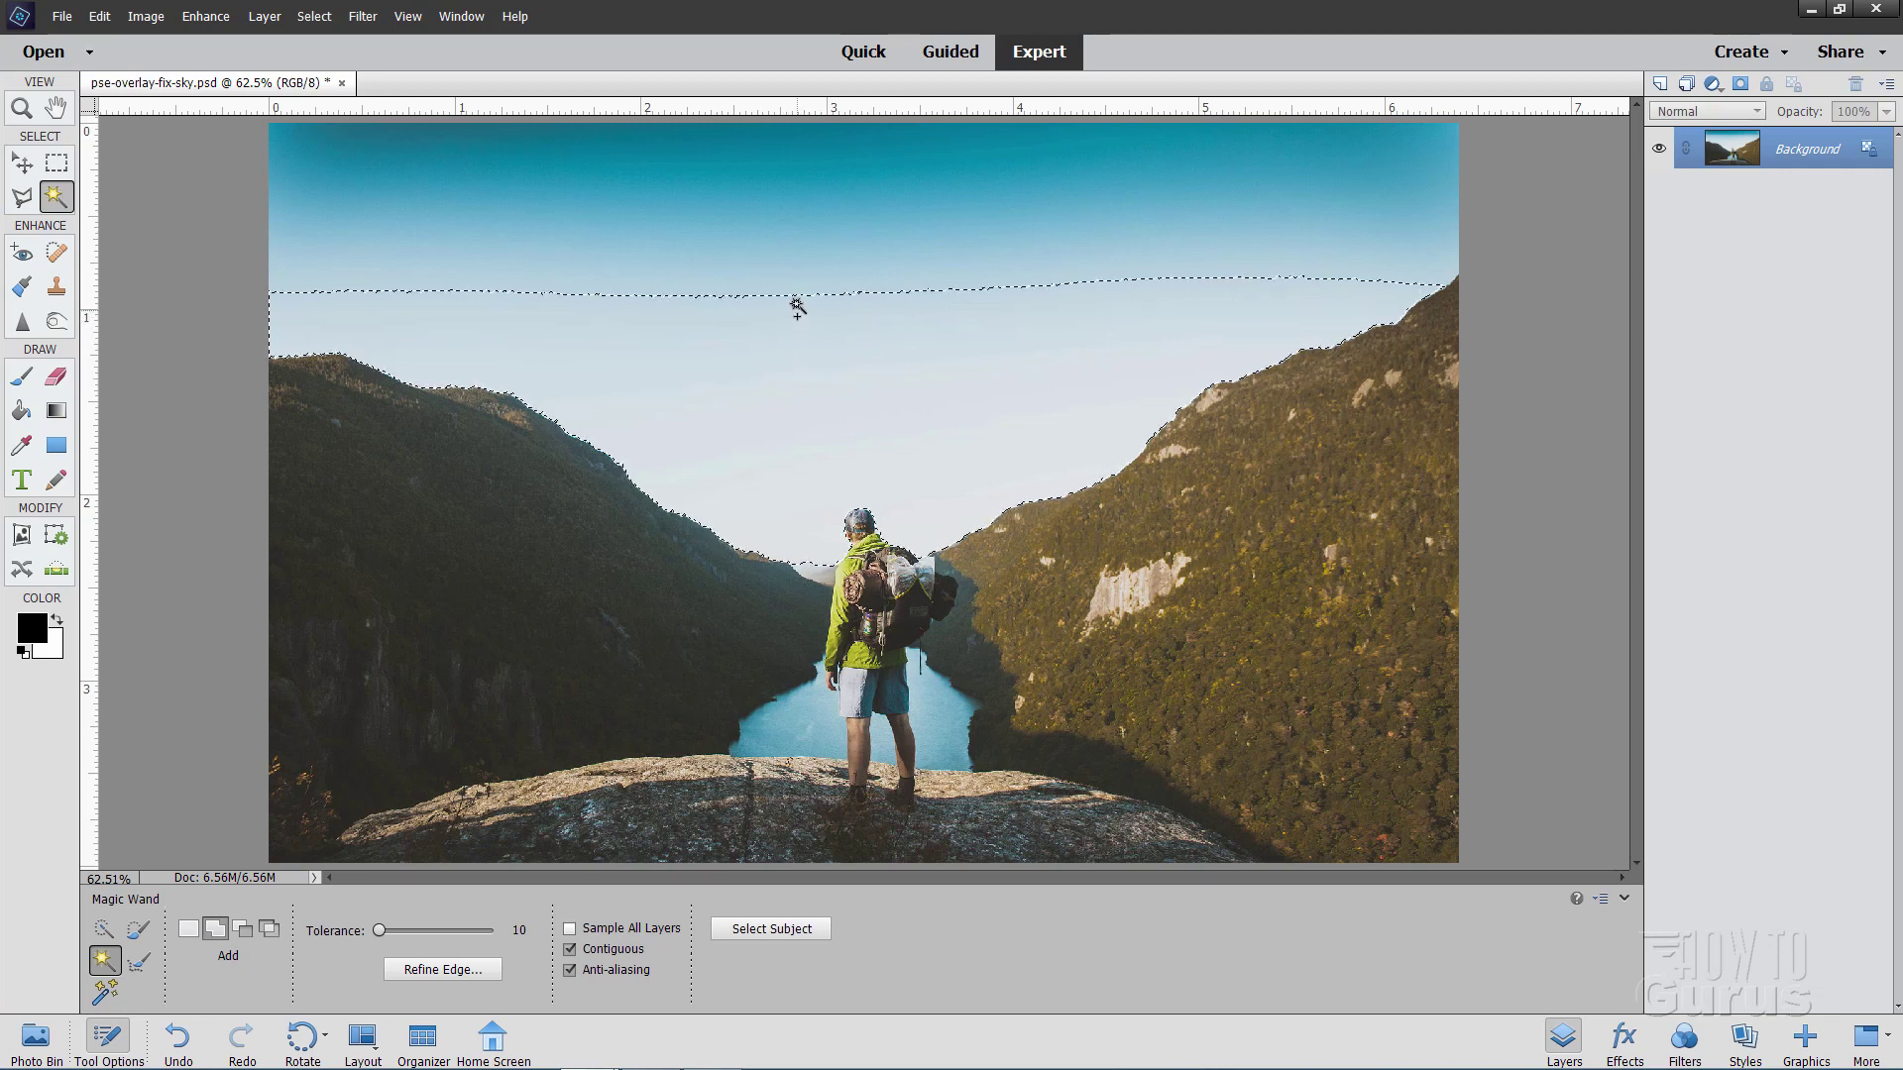
left_click(793, 287)
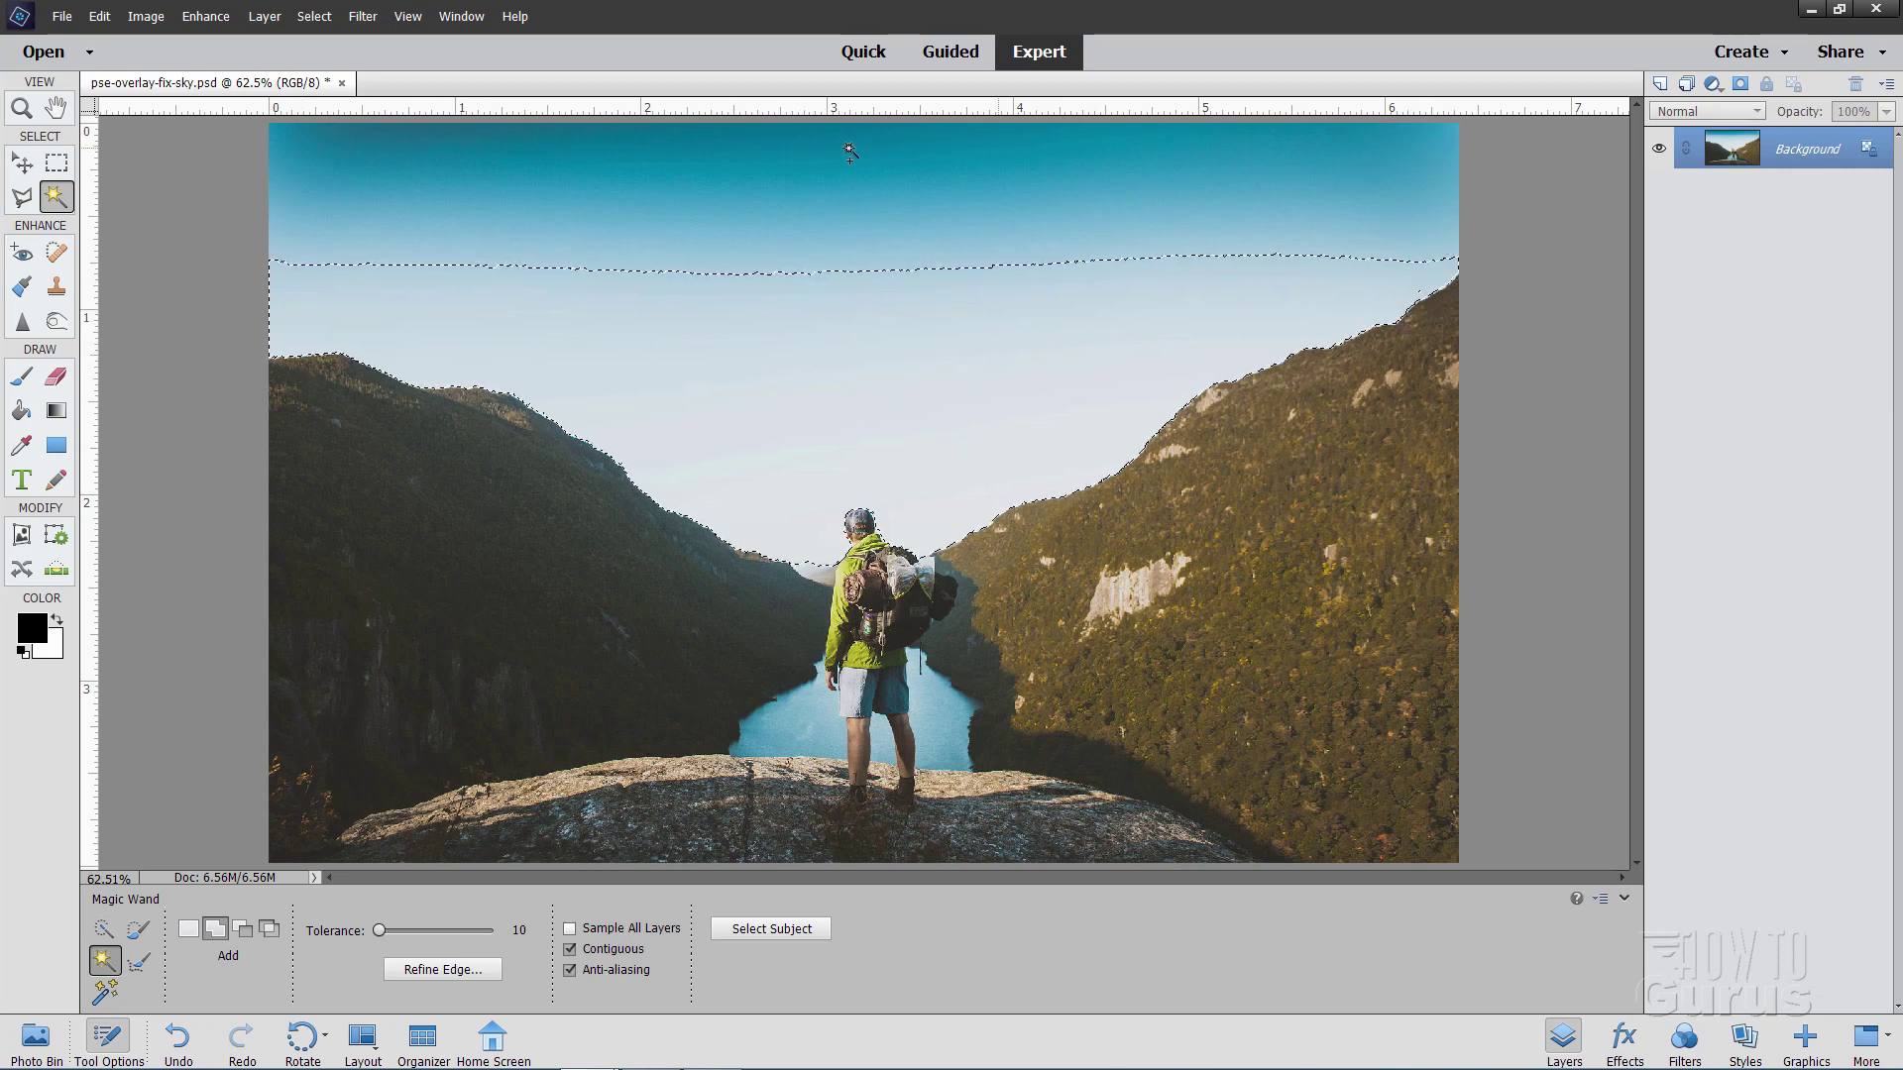
left_click(57, 167)
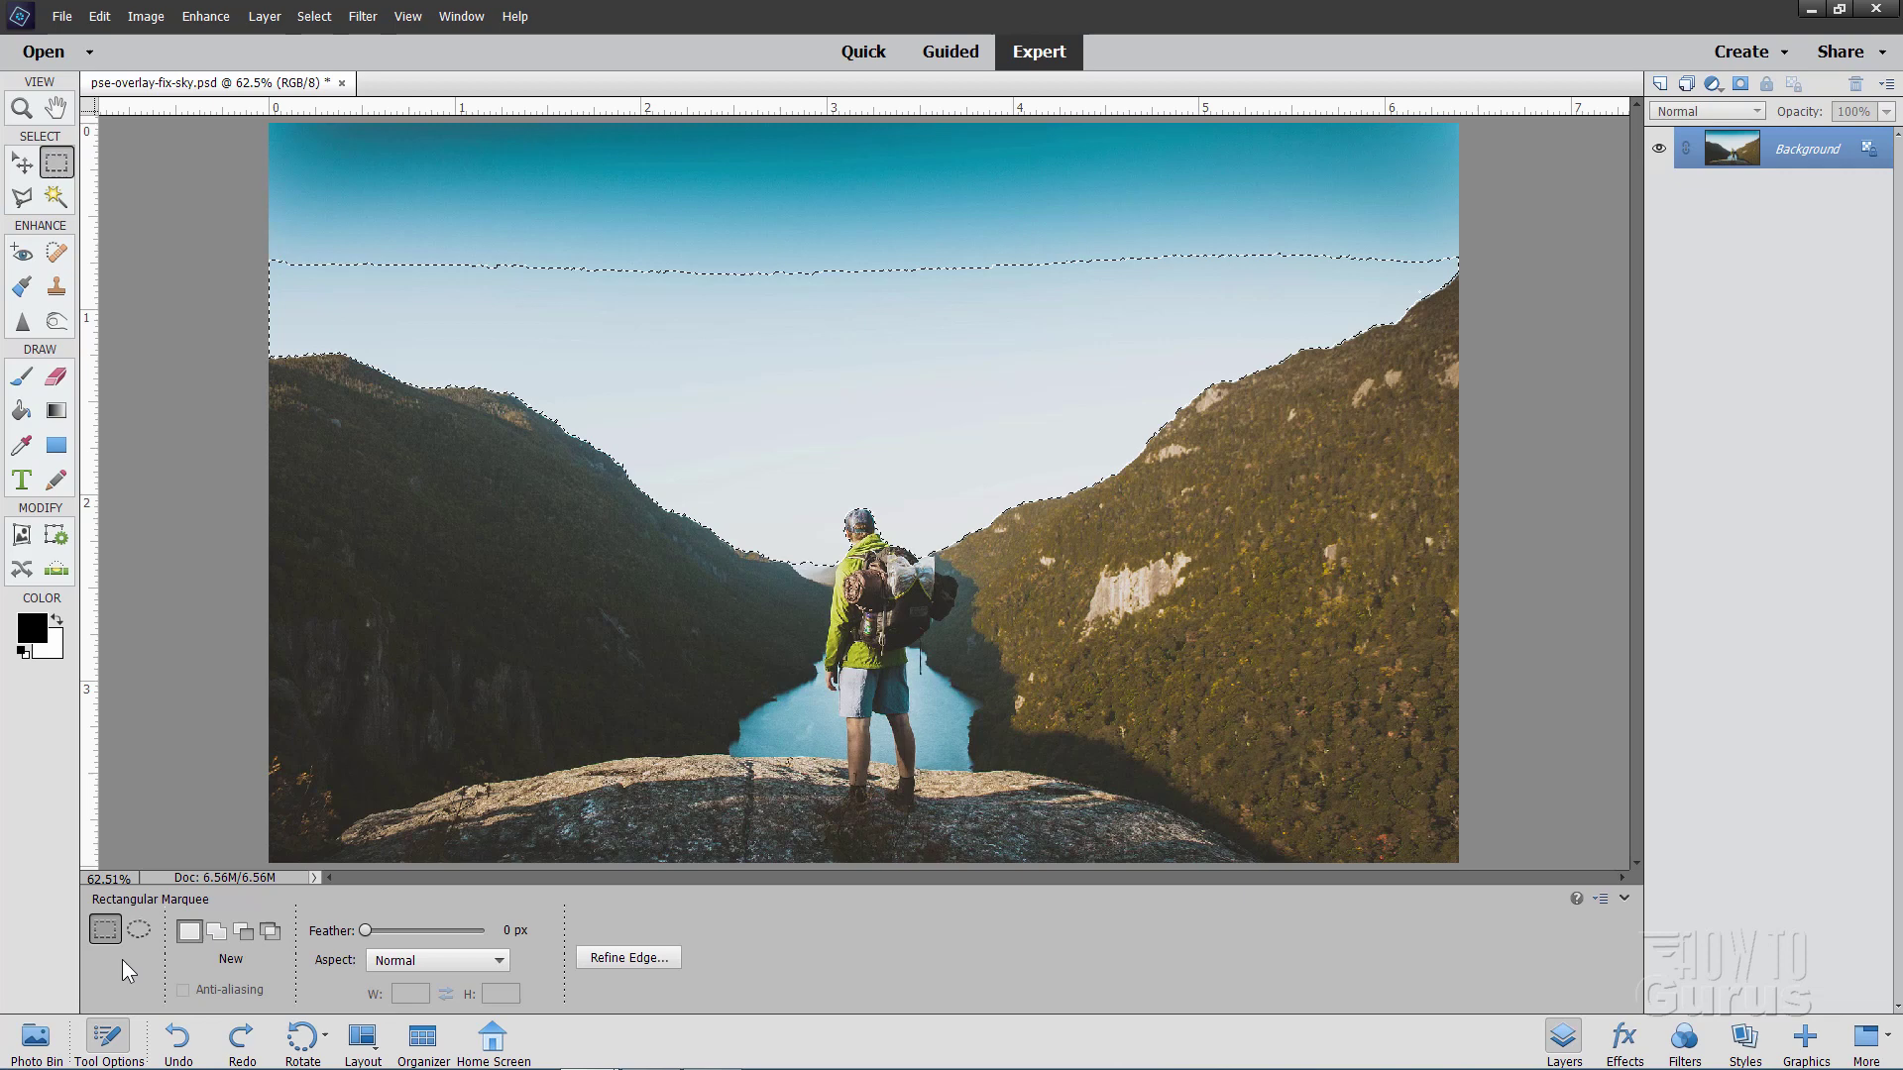
Add two marquee rectangles across the top of the image to include the upper sky
left_click(215, 933)
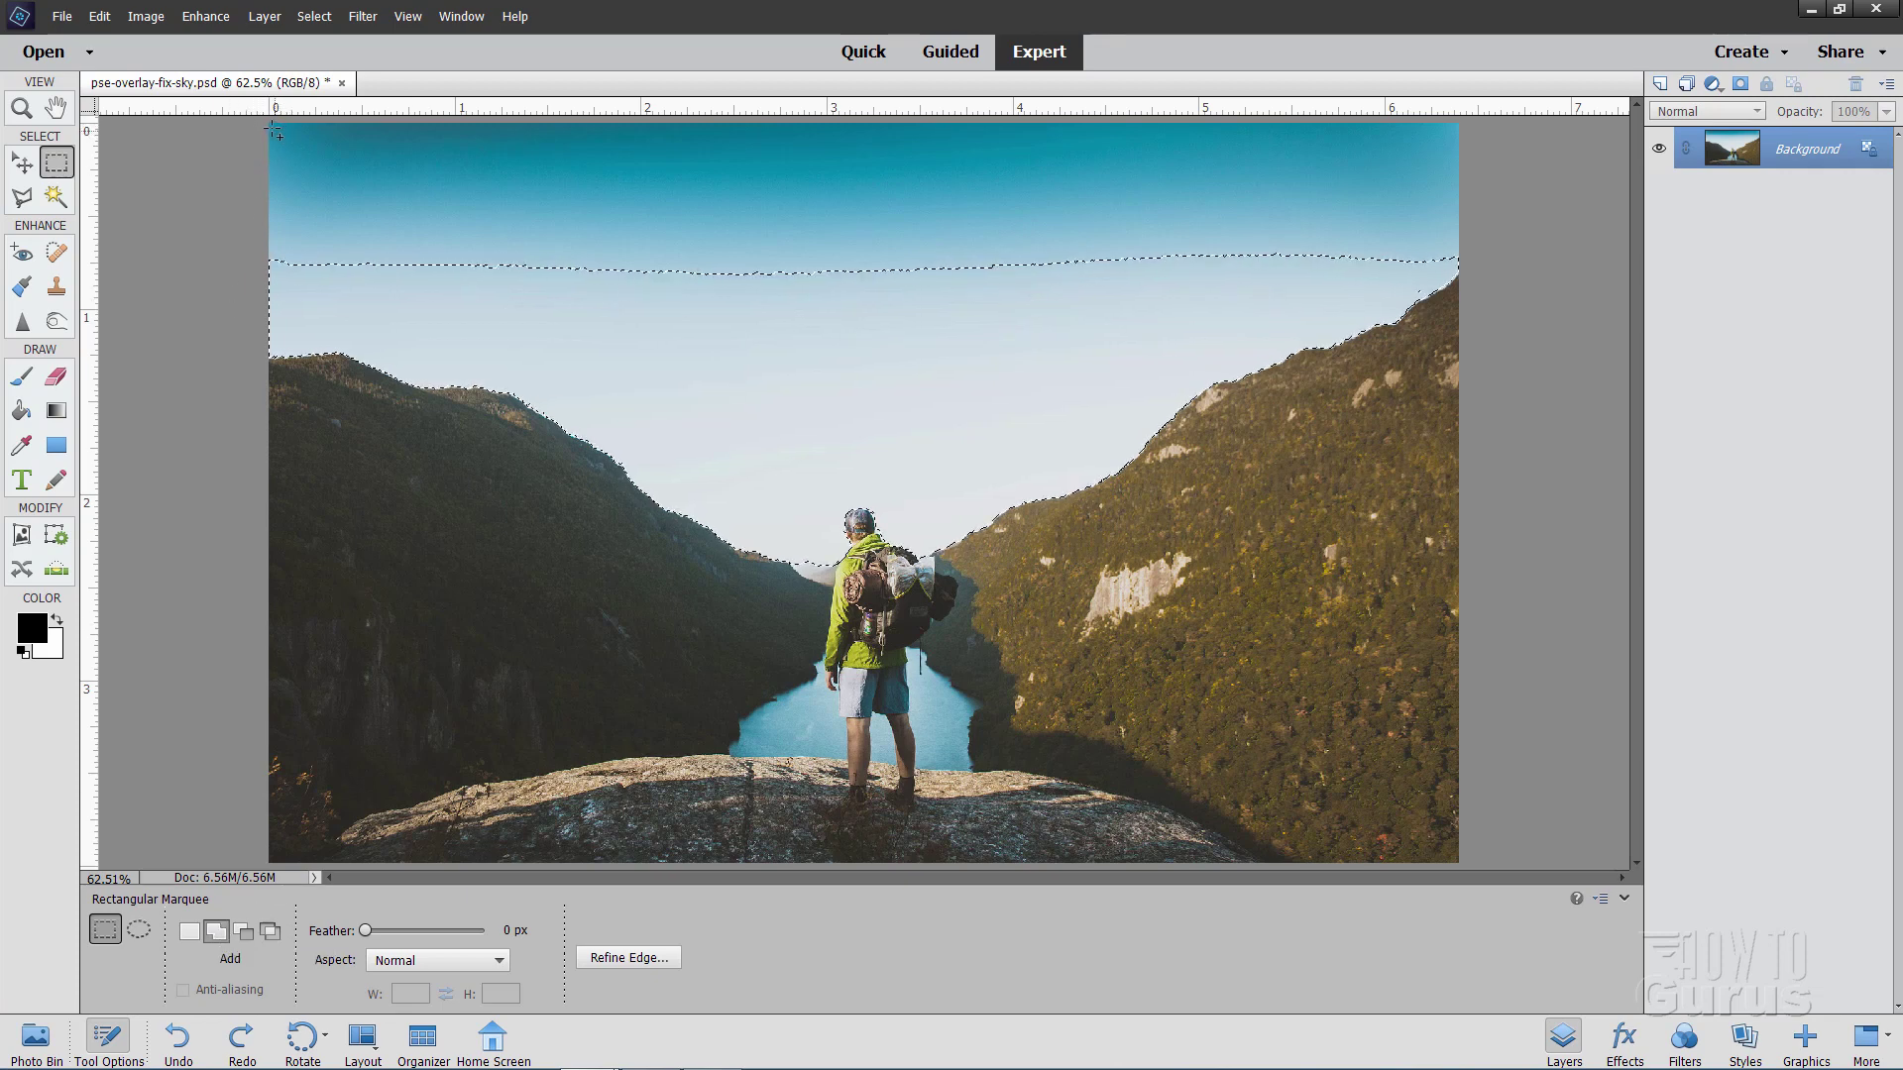
left_click_drag(263, 124, 1548, 266)
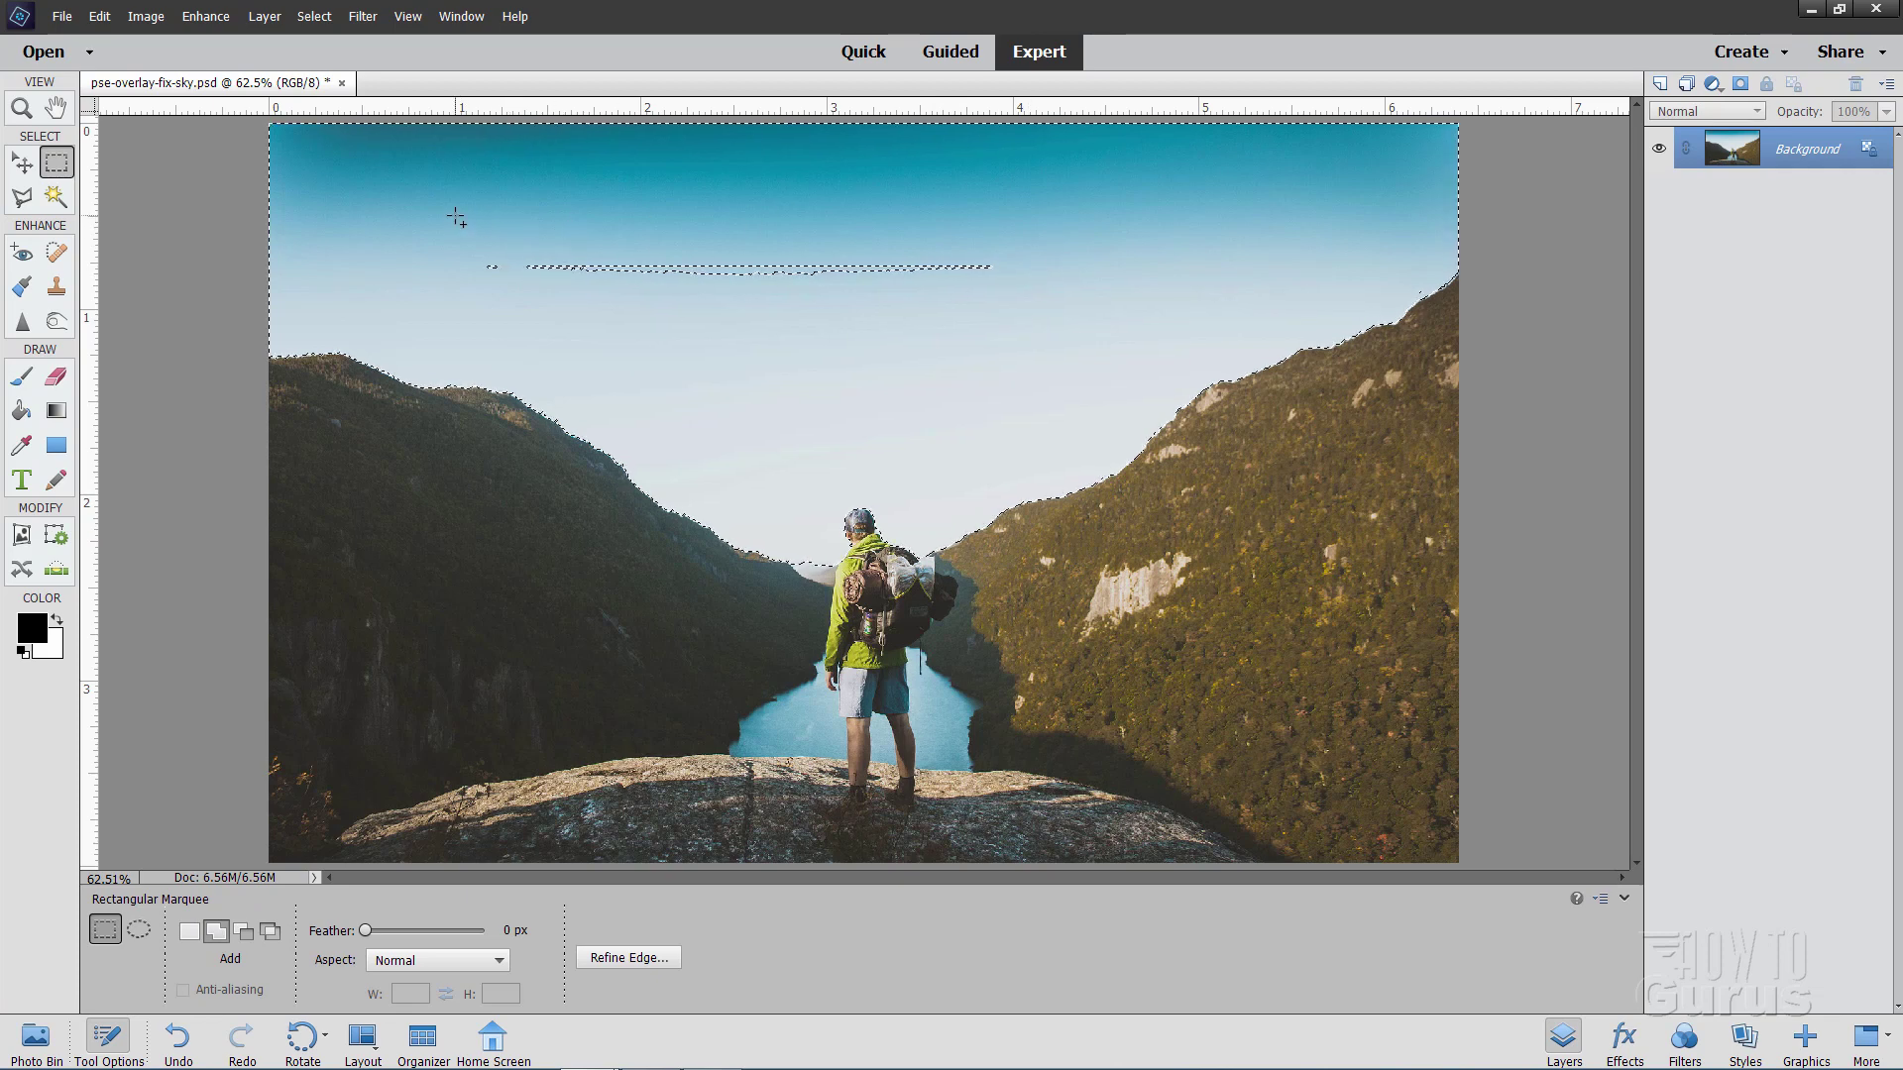
left_click_drag(453, 214, 1105, 328)
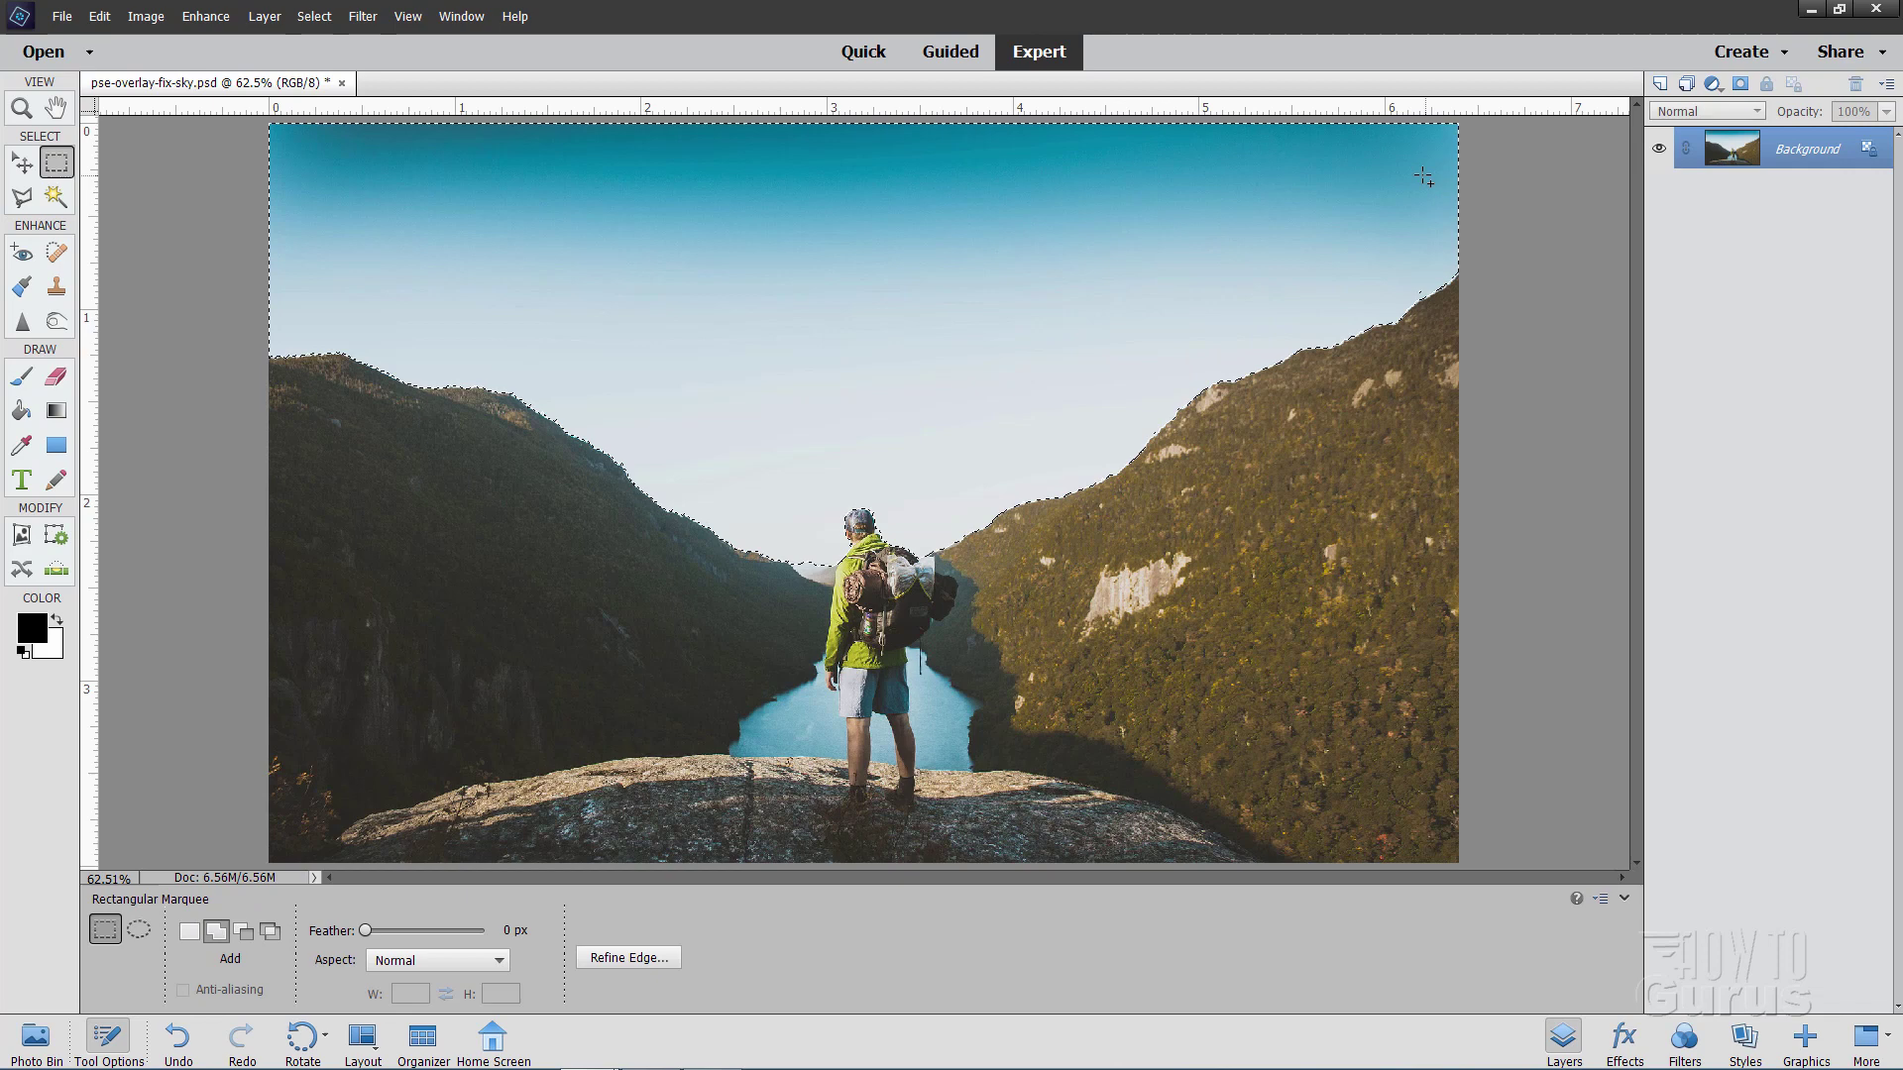
Save the whole-sky selection with Select > Save Selection under the name 'sky'
left_click(22, 164)
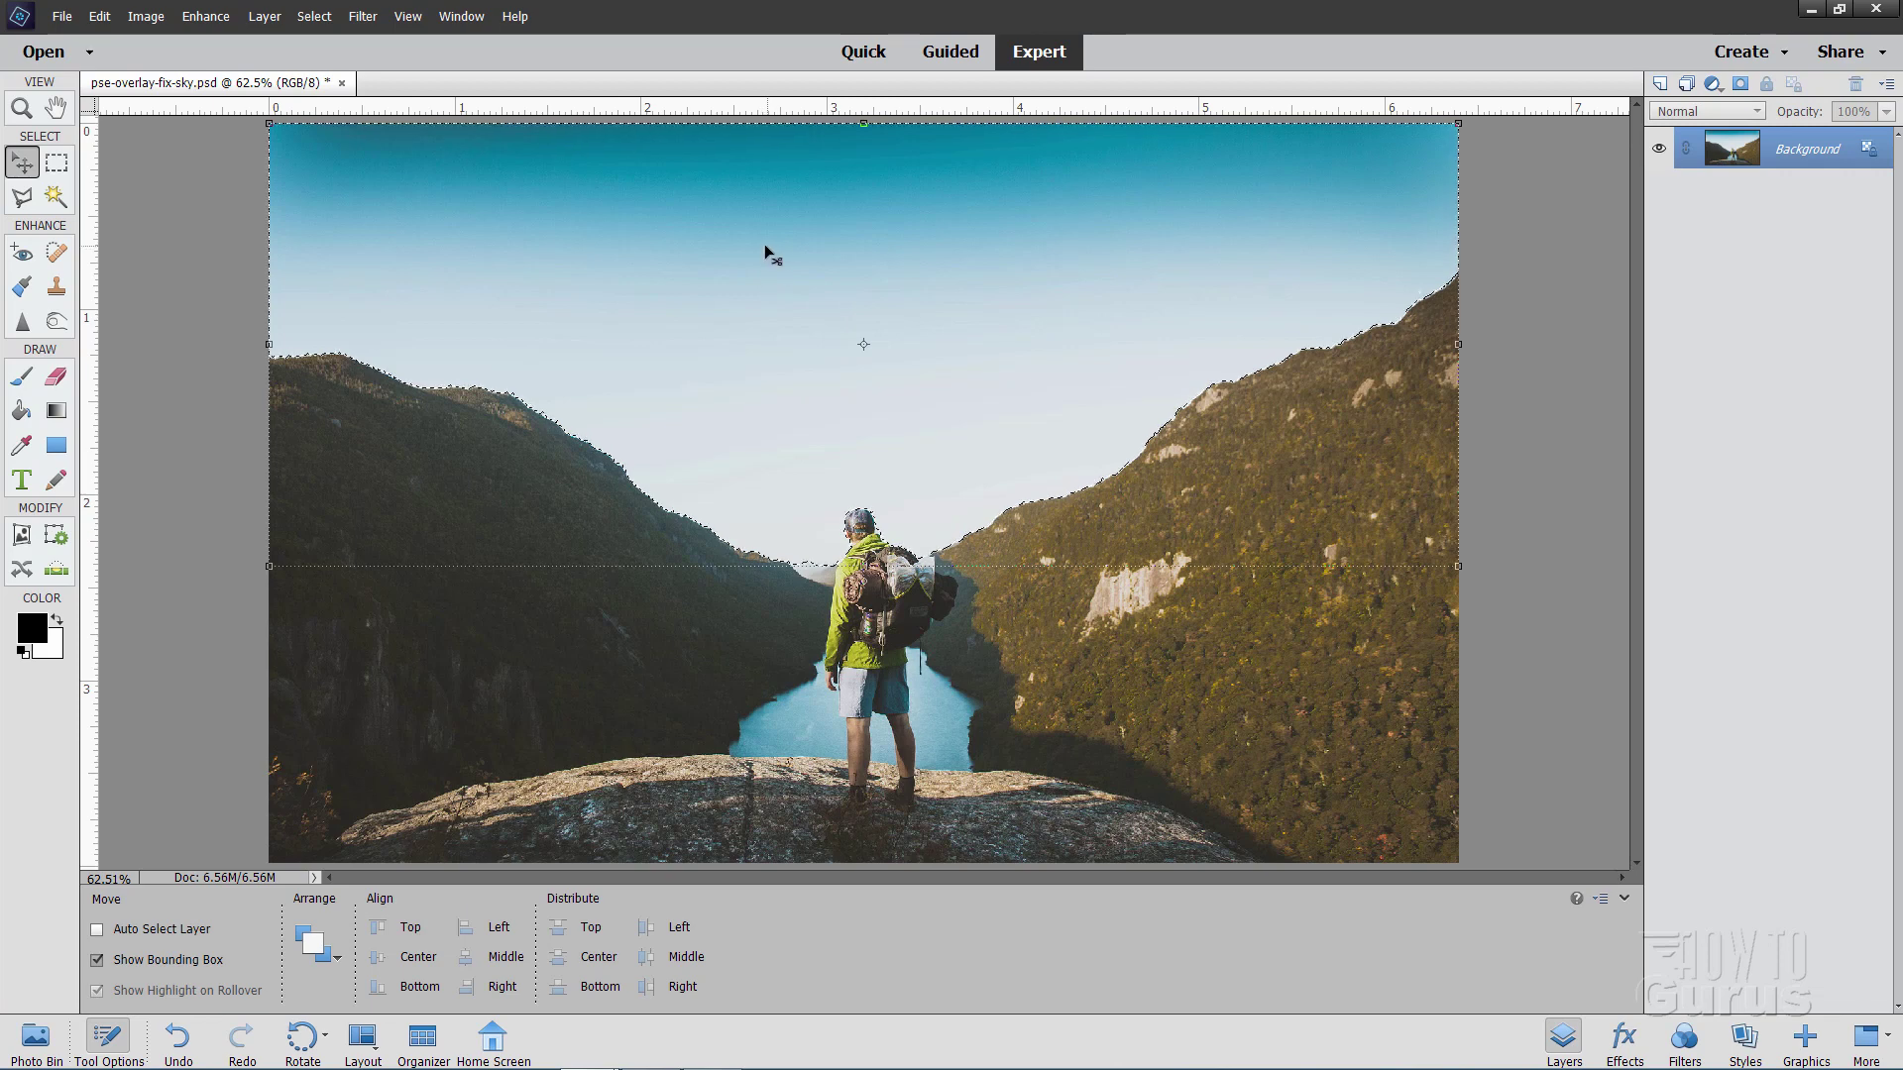
left_click(315, 17)
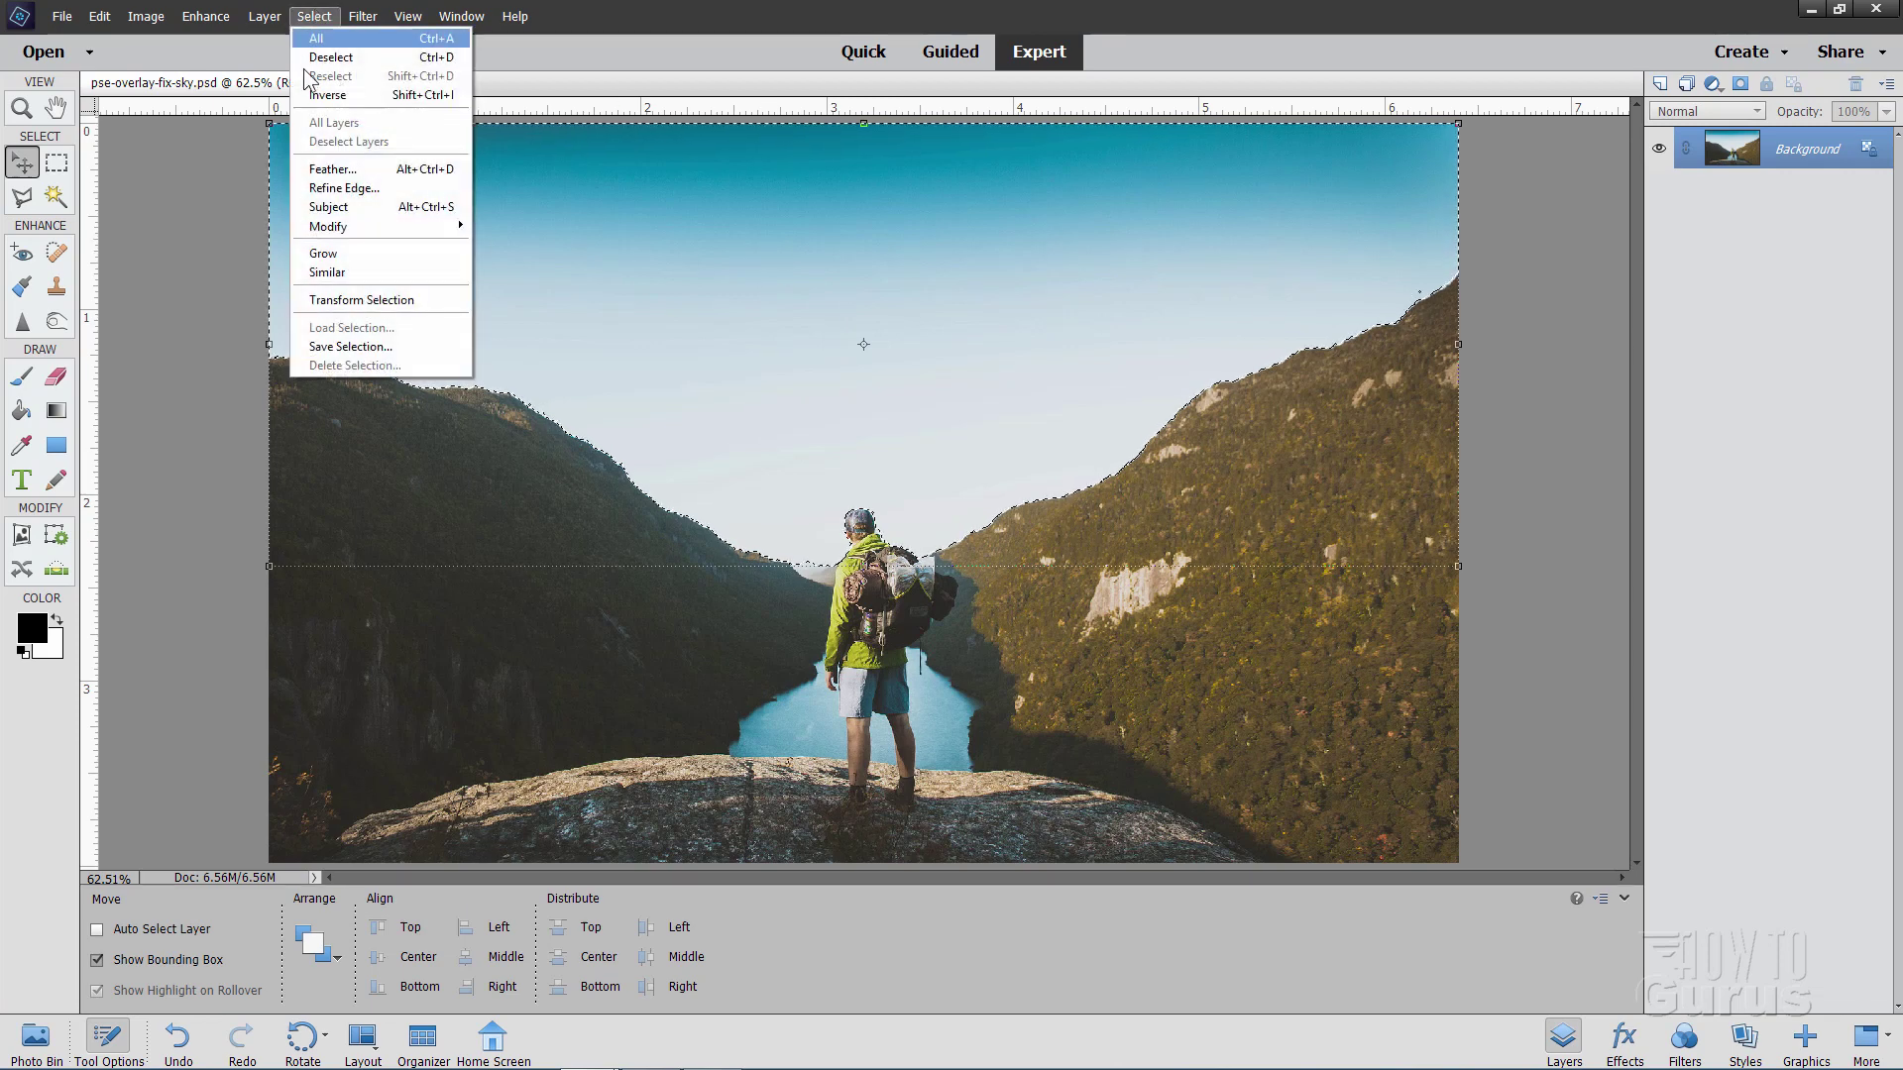
left_click(353, 346)
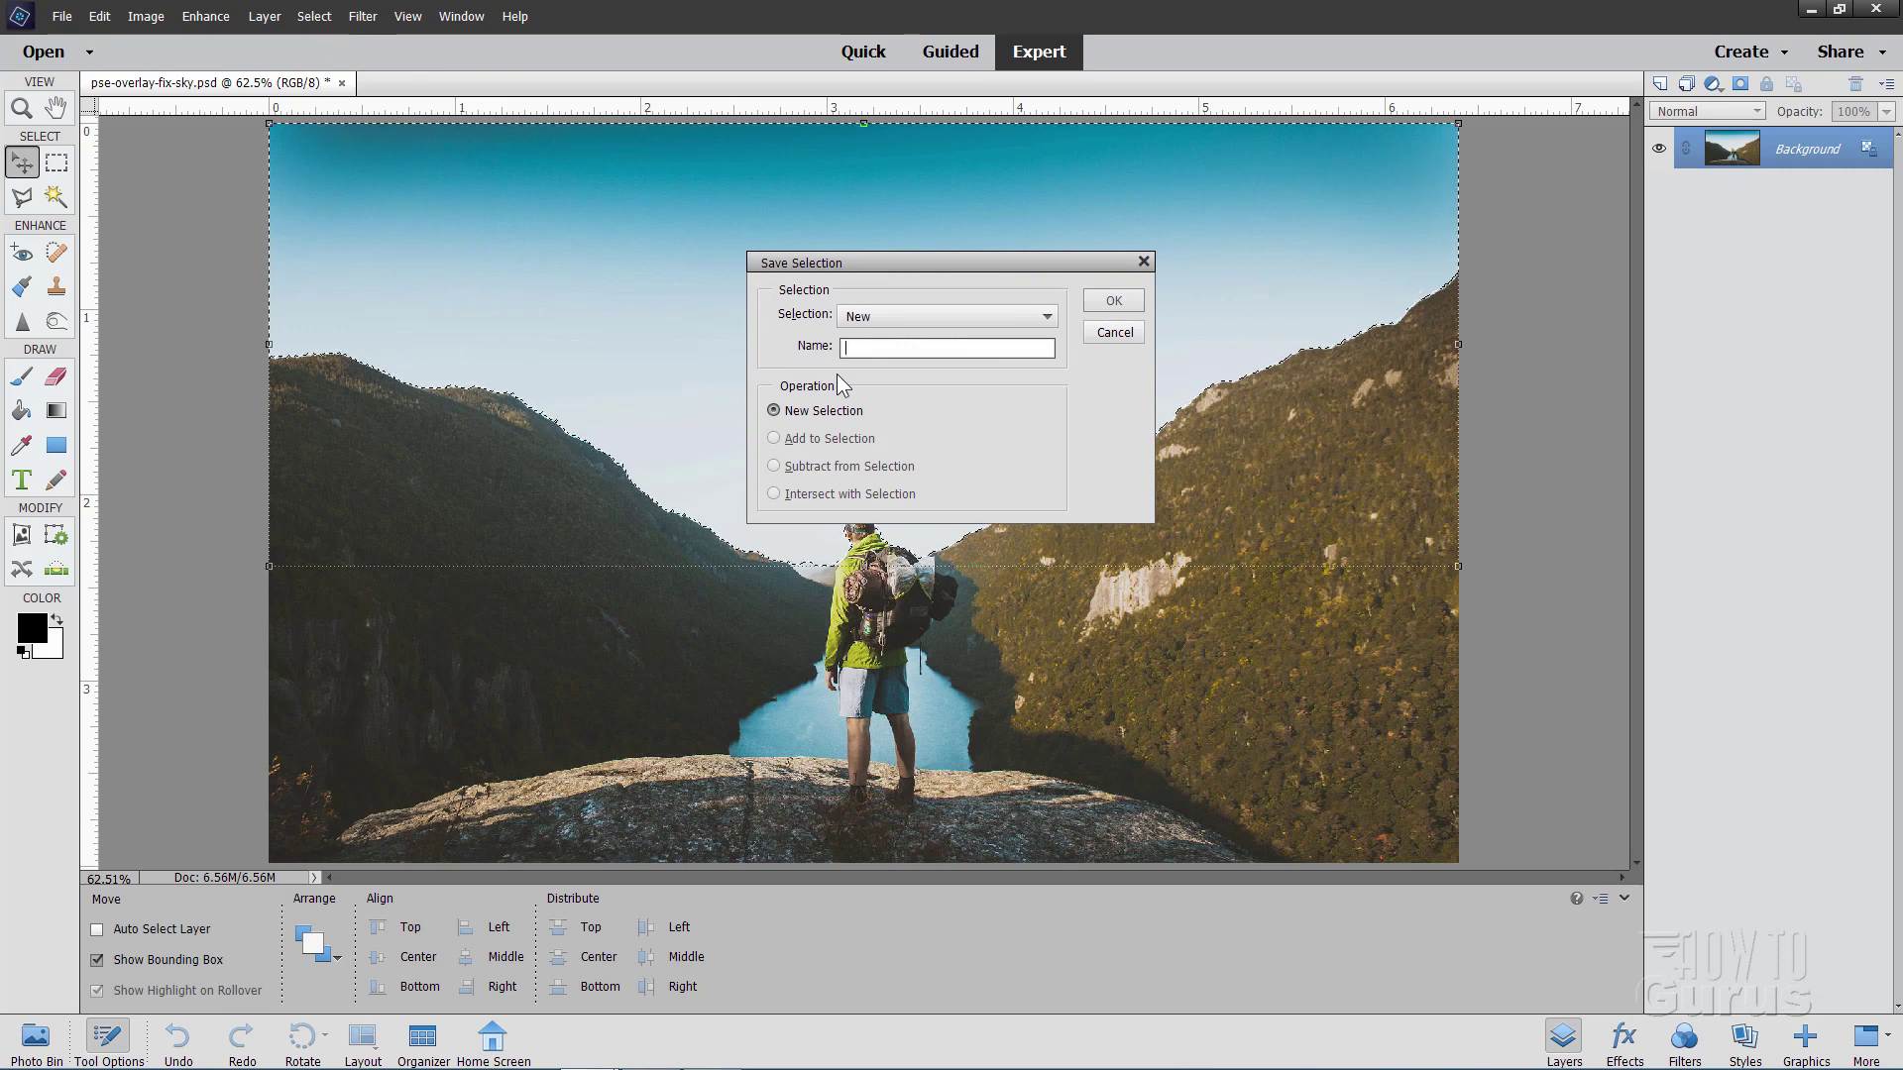
type("sk")
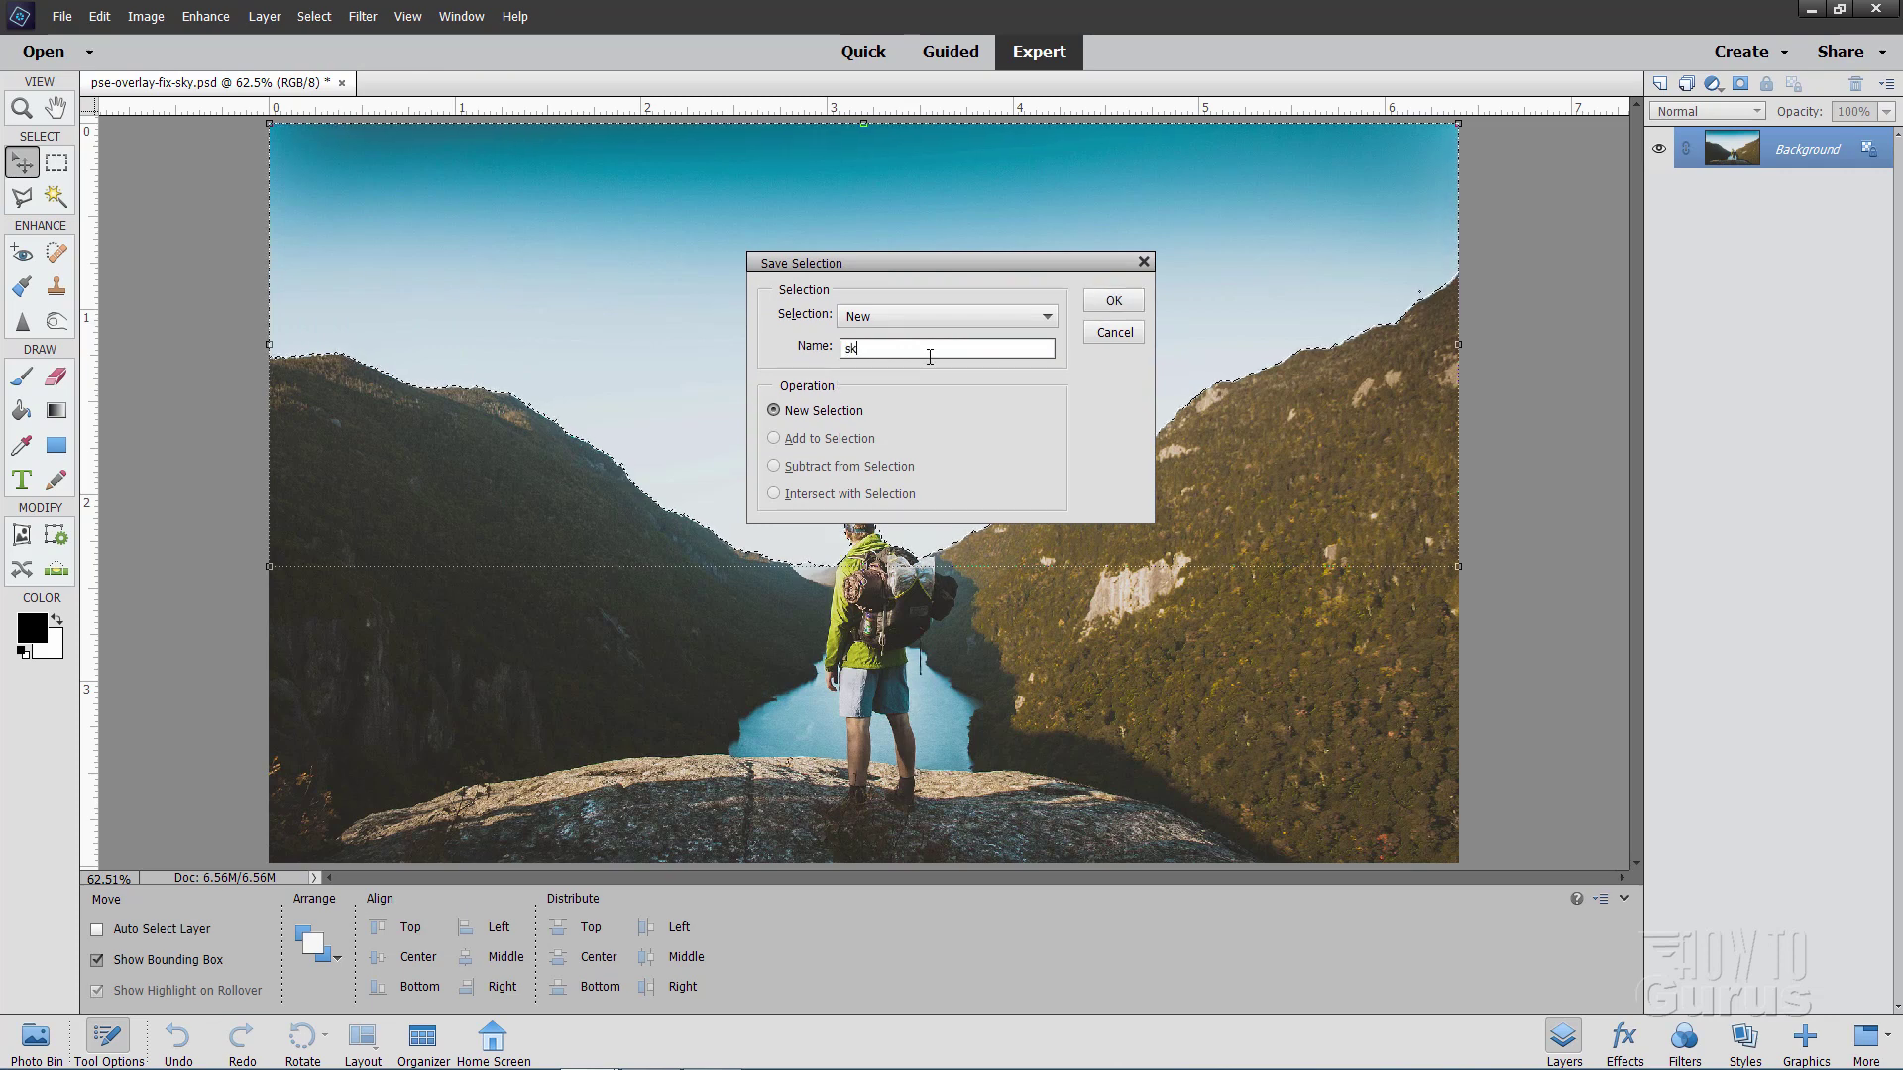
type("y")
left_click(1097, 299)
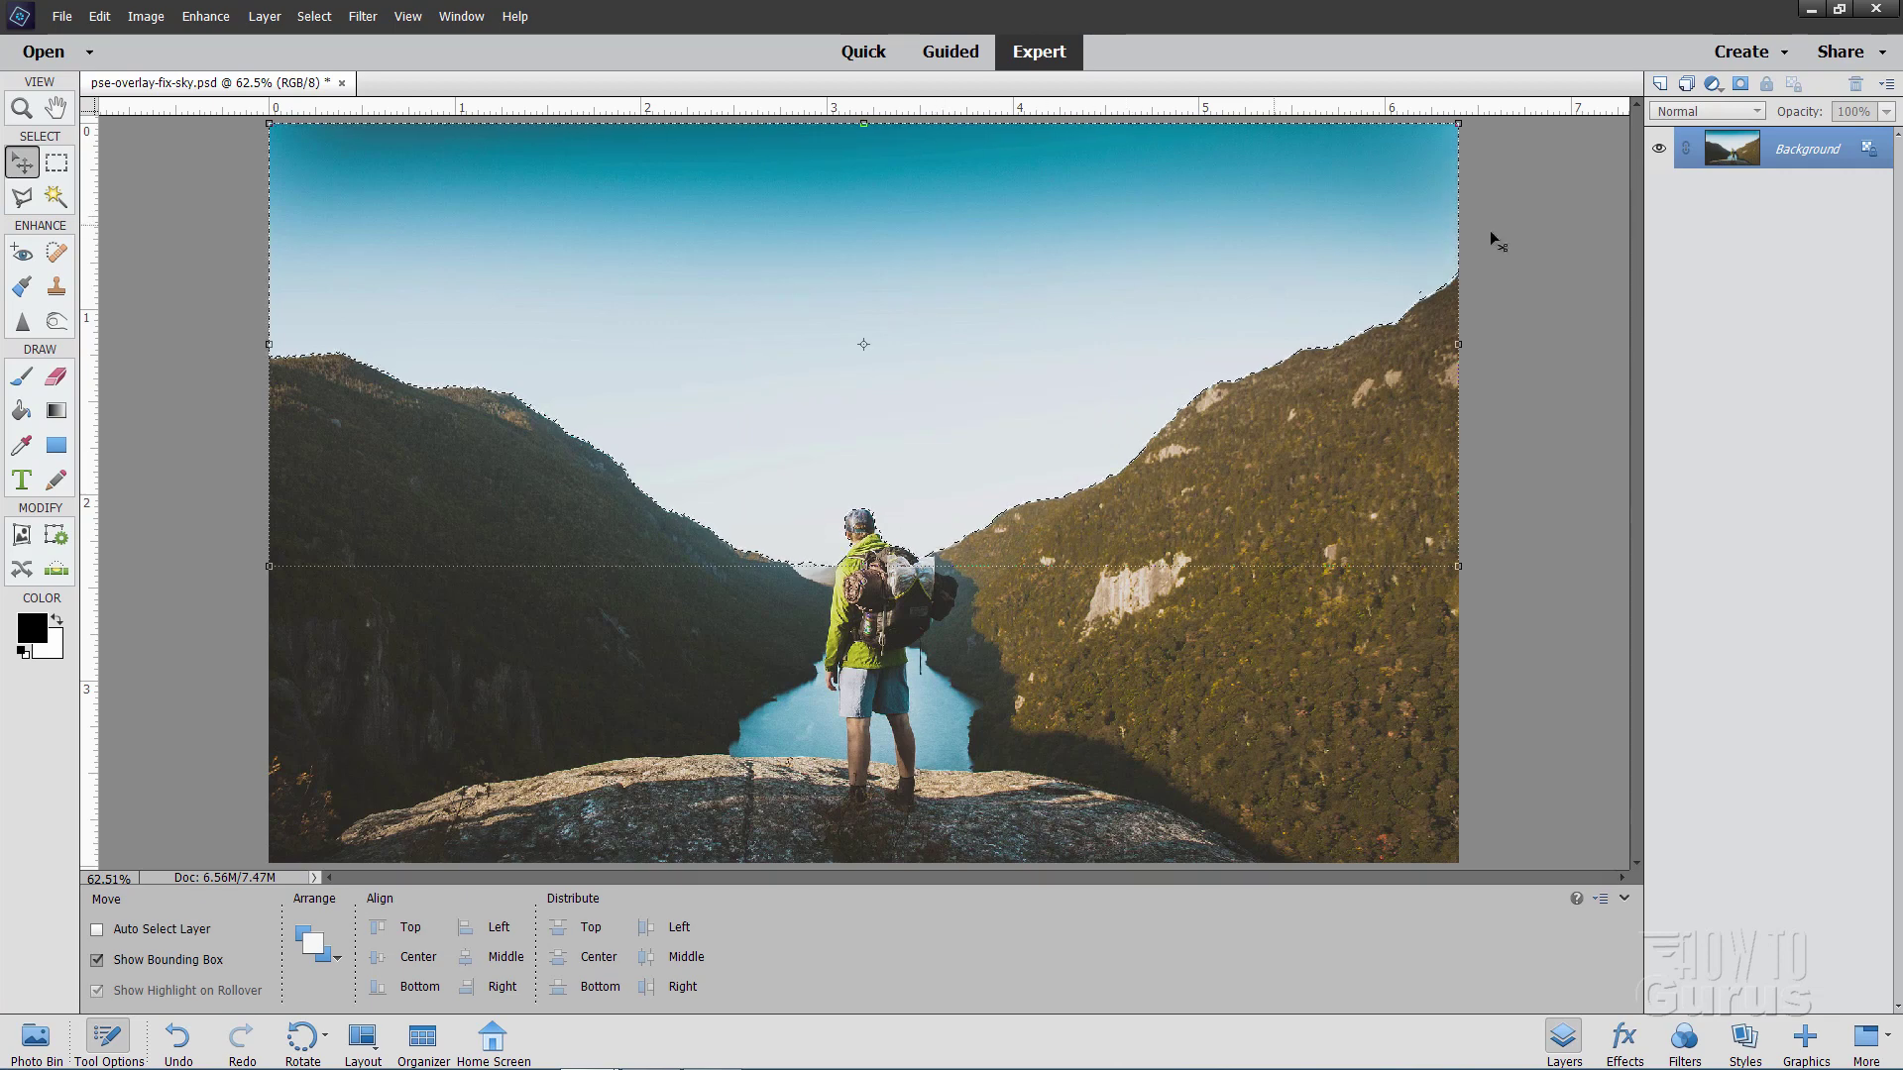
Drag the cloudy sky photo from the Photo Bin into the hiker document
left_click(51, 1050)
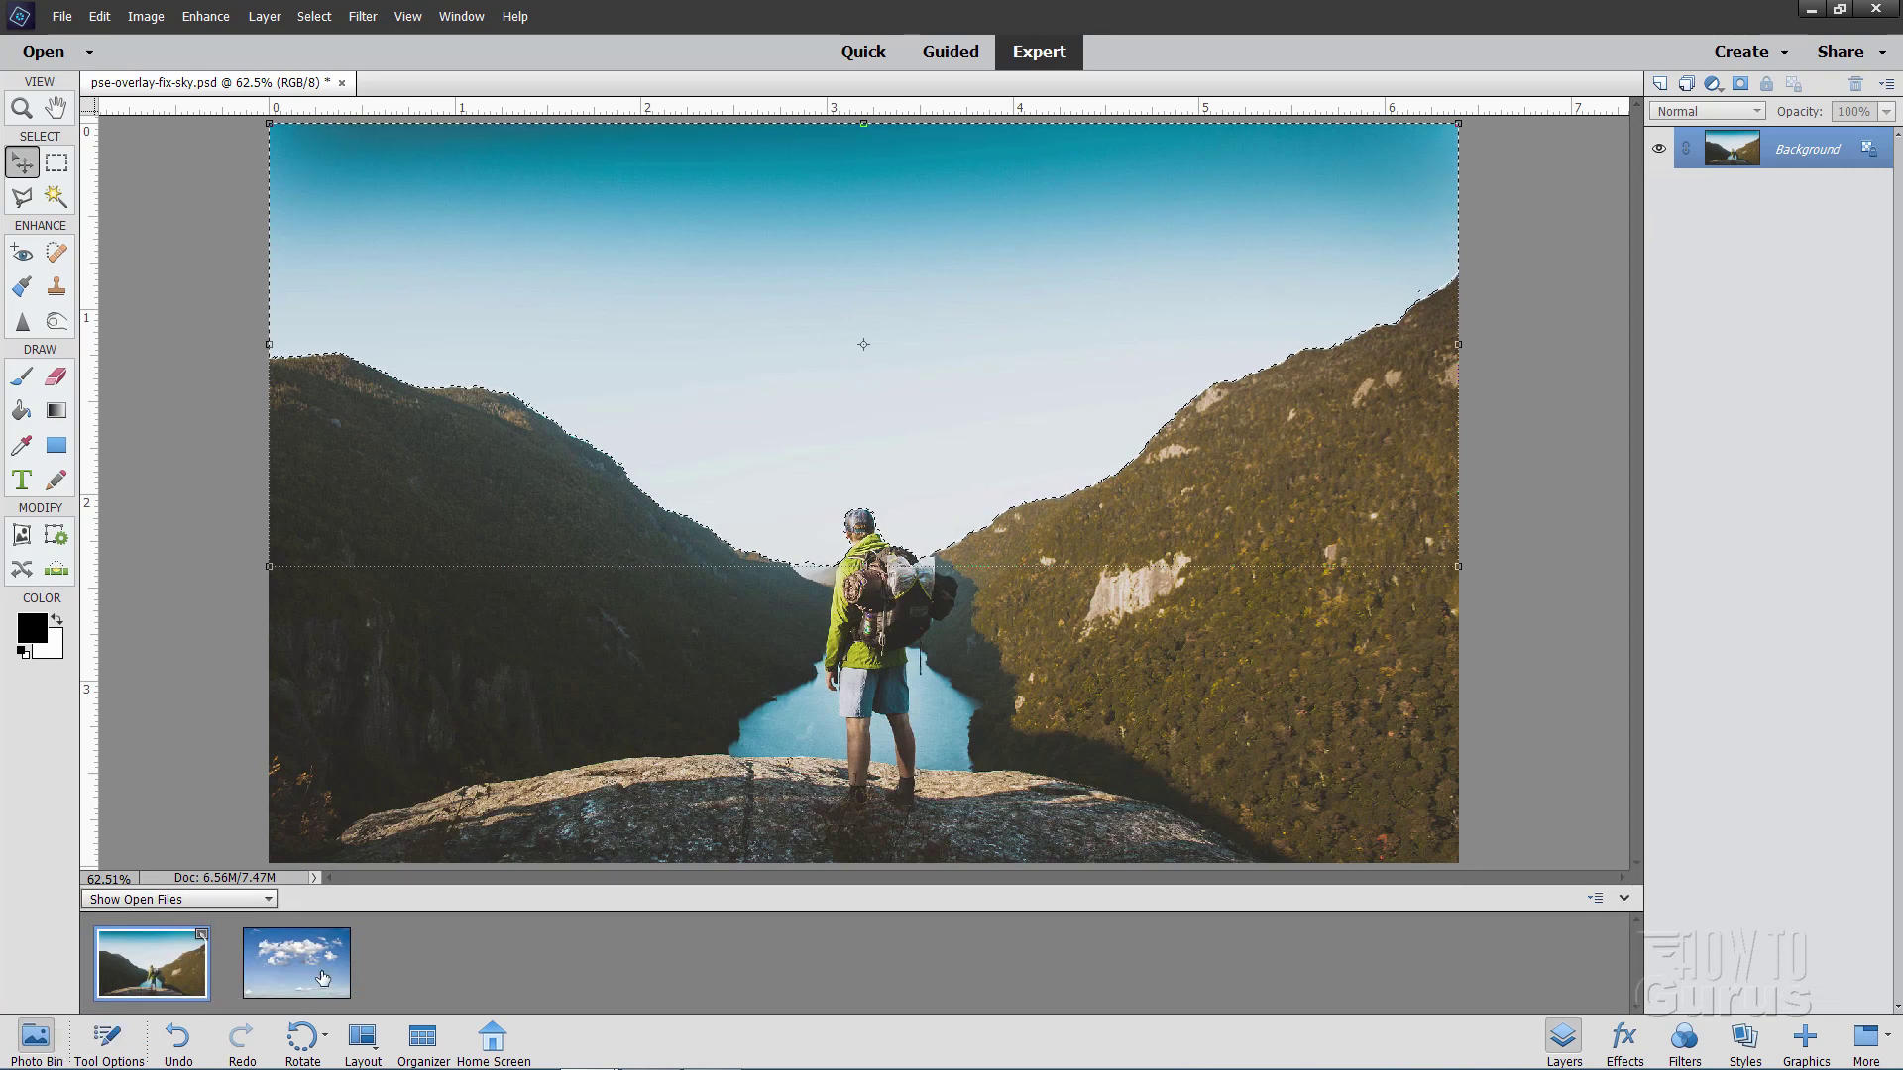
left_click_drag(311, 968, 719, 644)
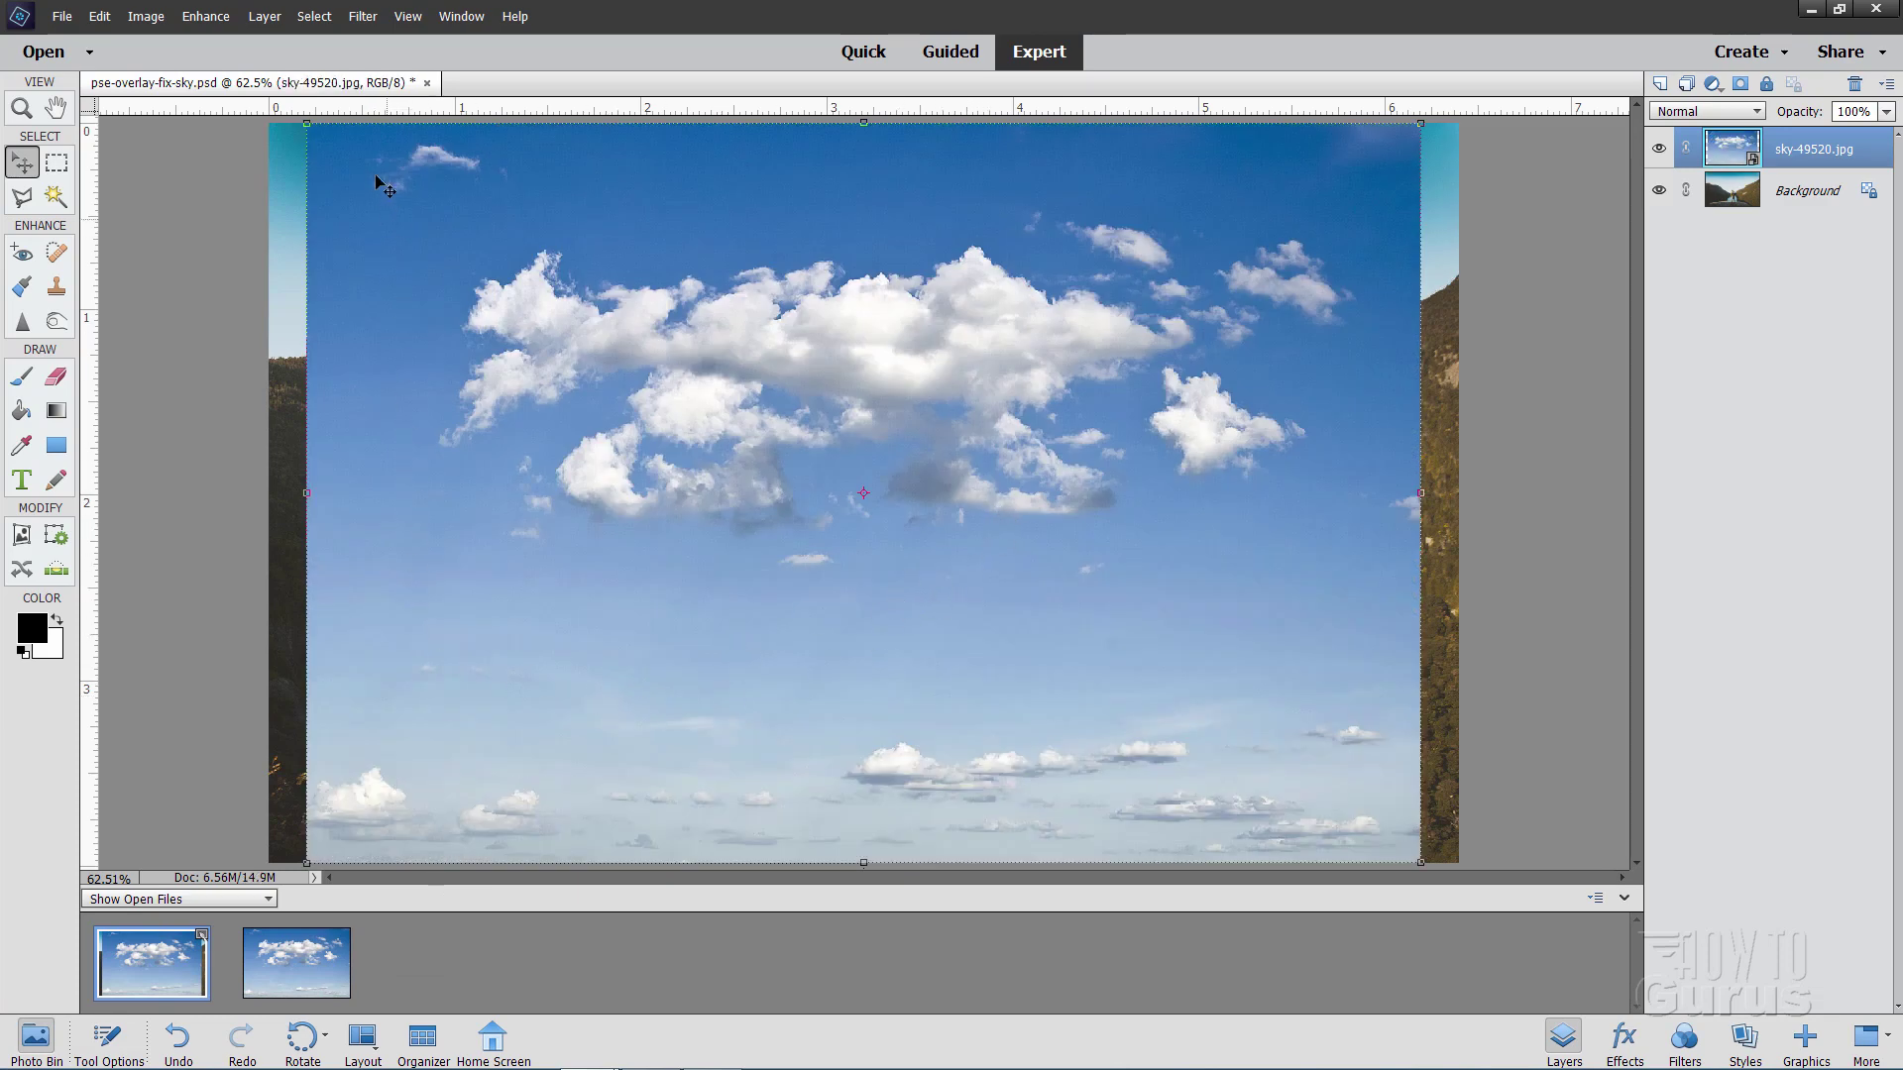
left_click_drag(672, 612, 622, 649)
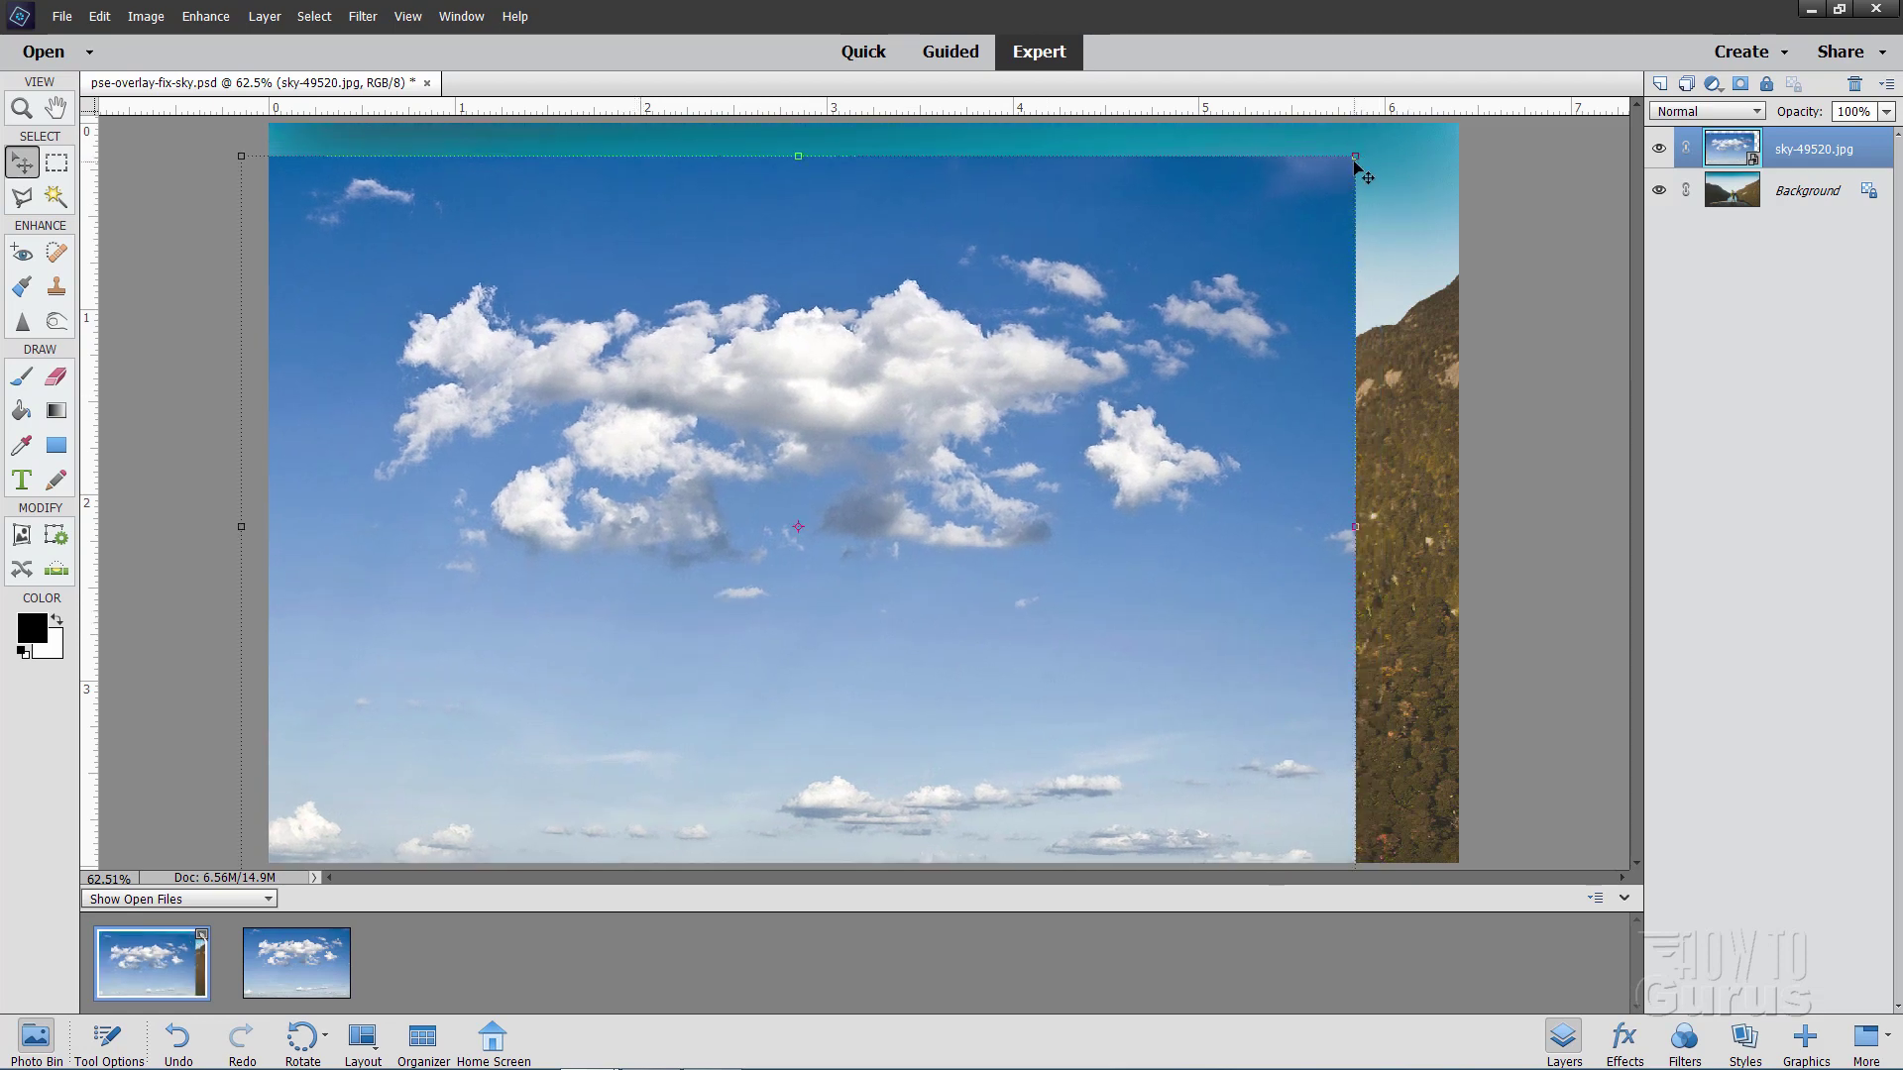
Enlarge the sky layer and position it over the upper part of the photo
left_click_drag(1357, 155, 1489, 95)
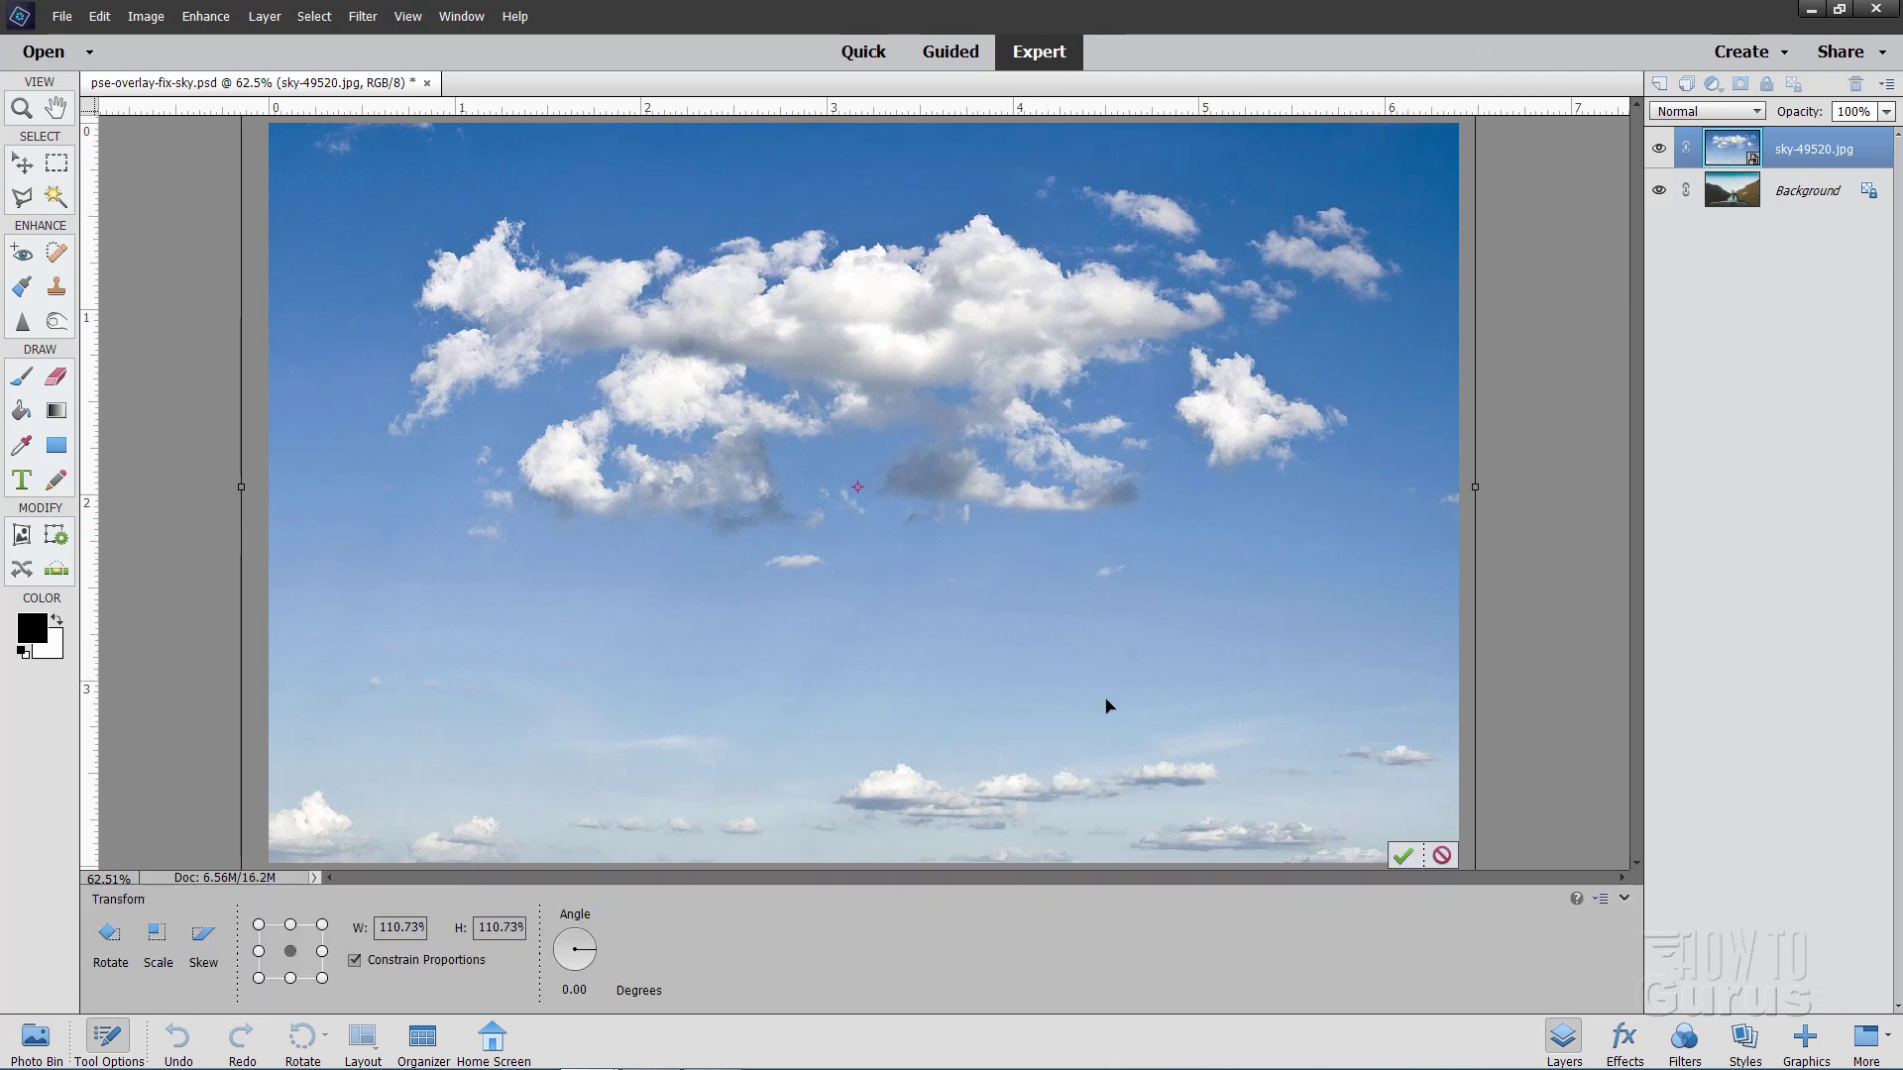
left_click(1400, 858)
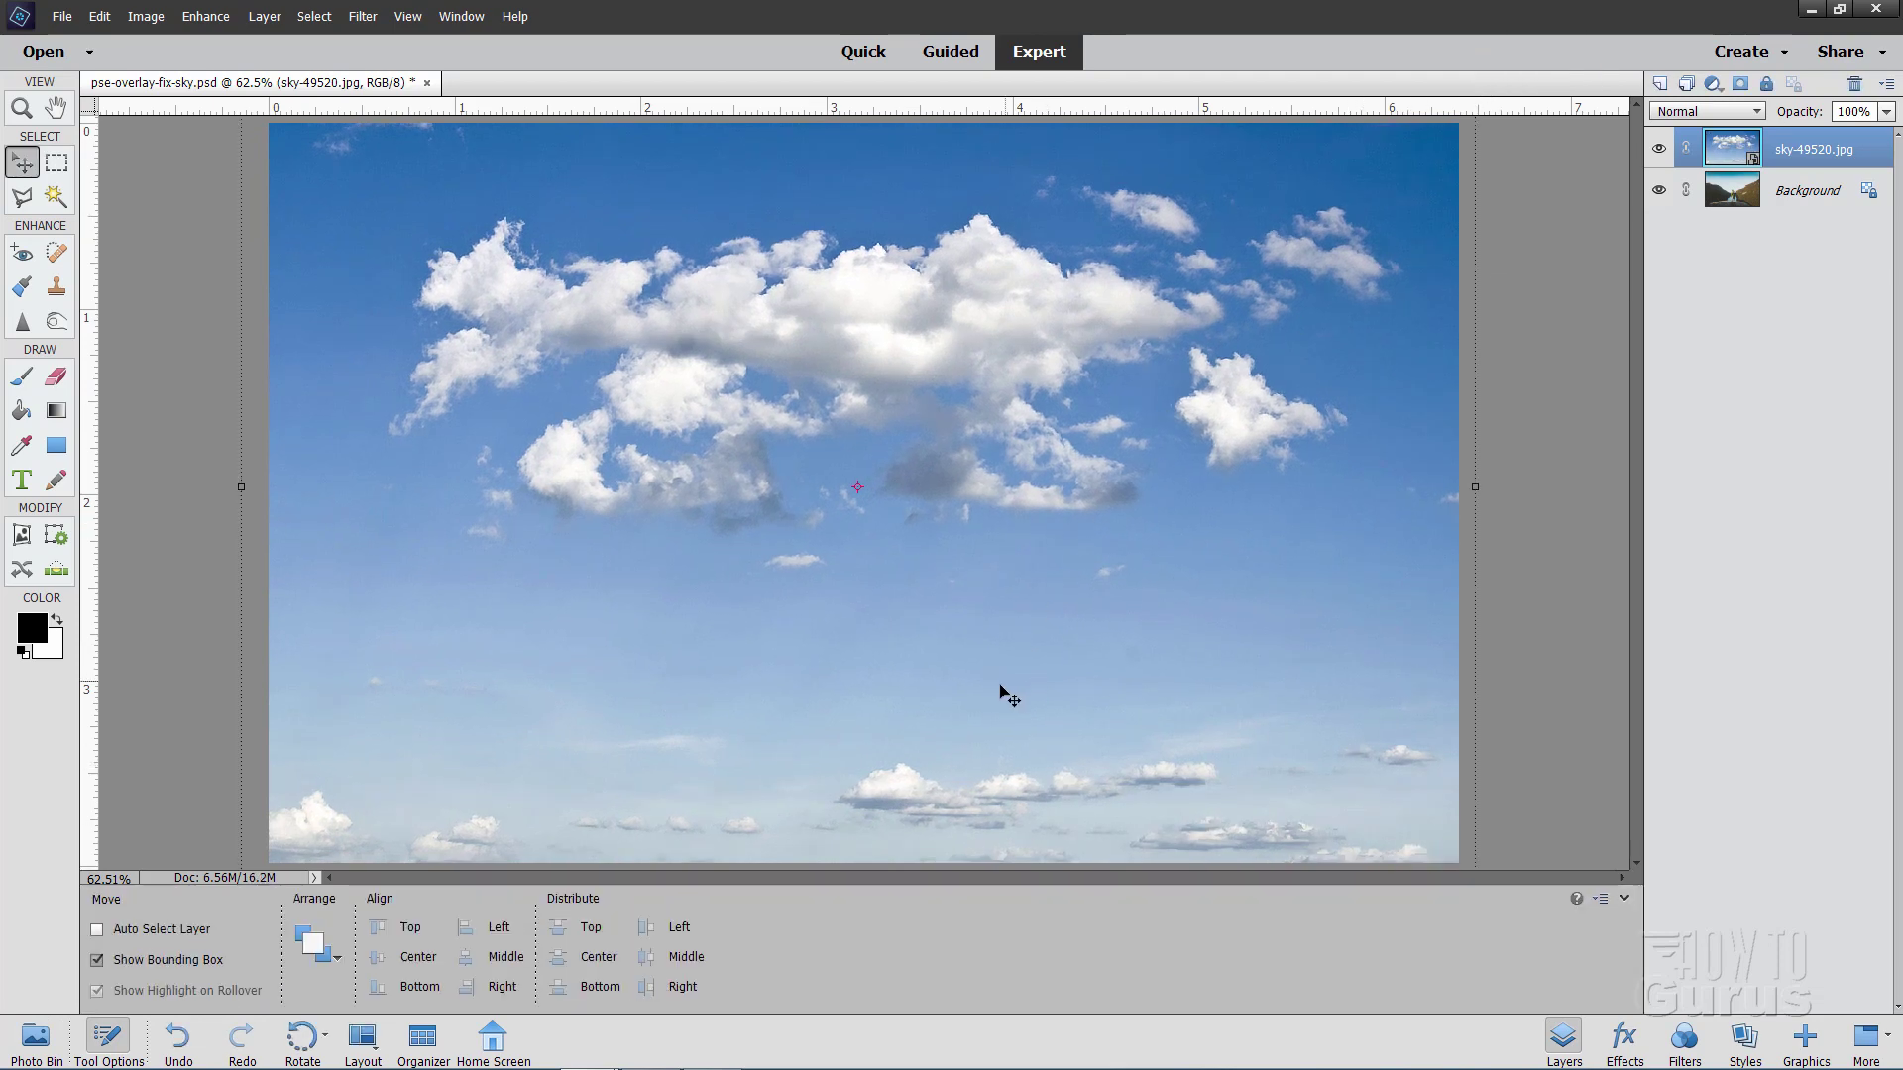
left_click_drag(994, 703, 995, 413)
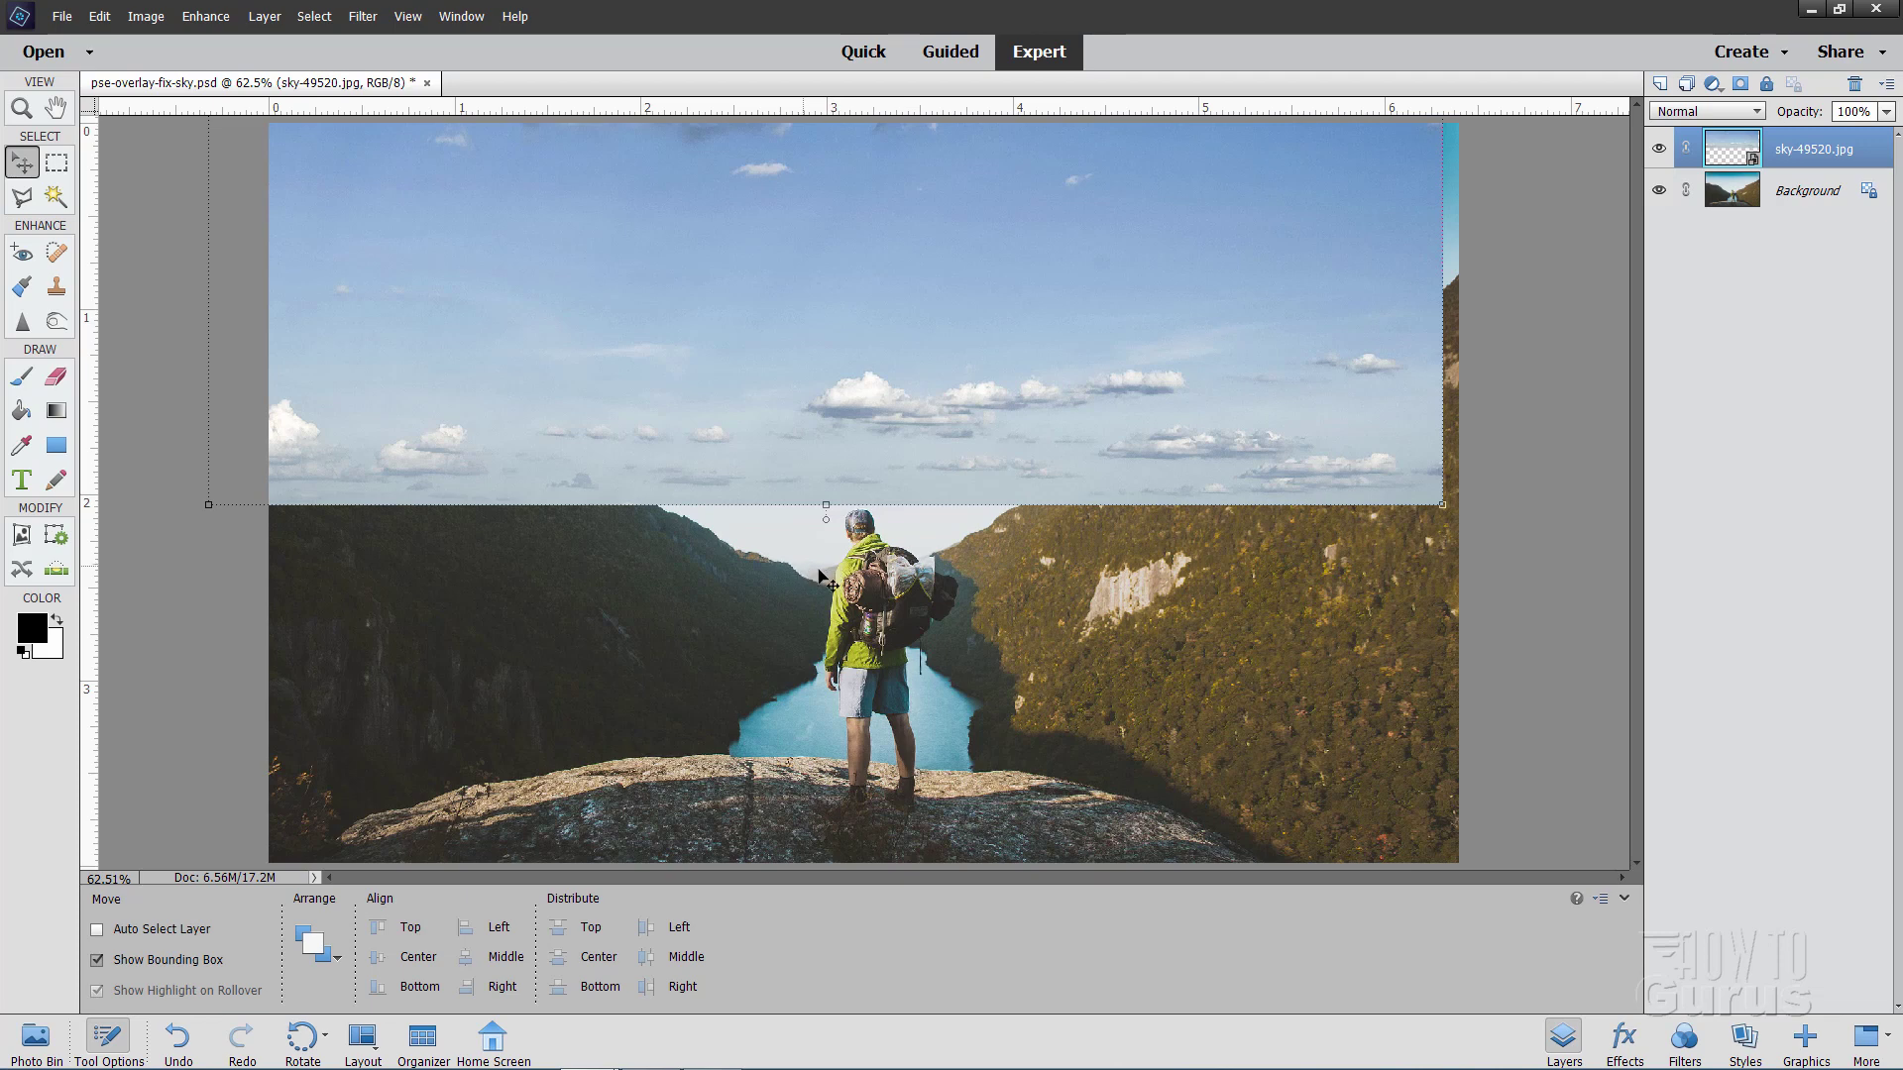
left_click_drag(936, 485, 957, 556)
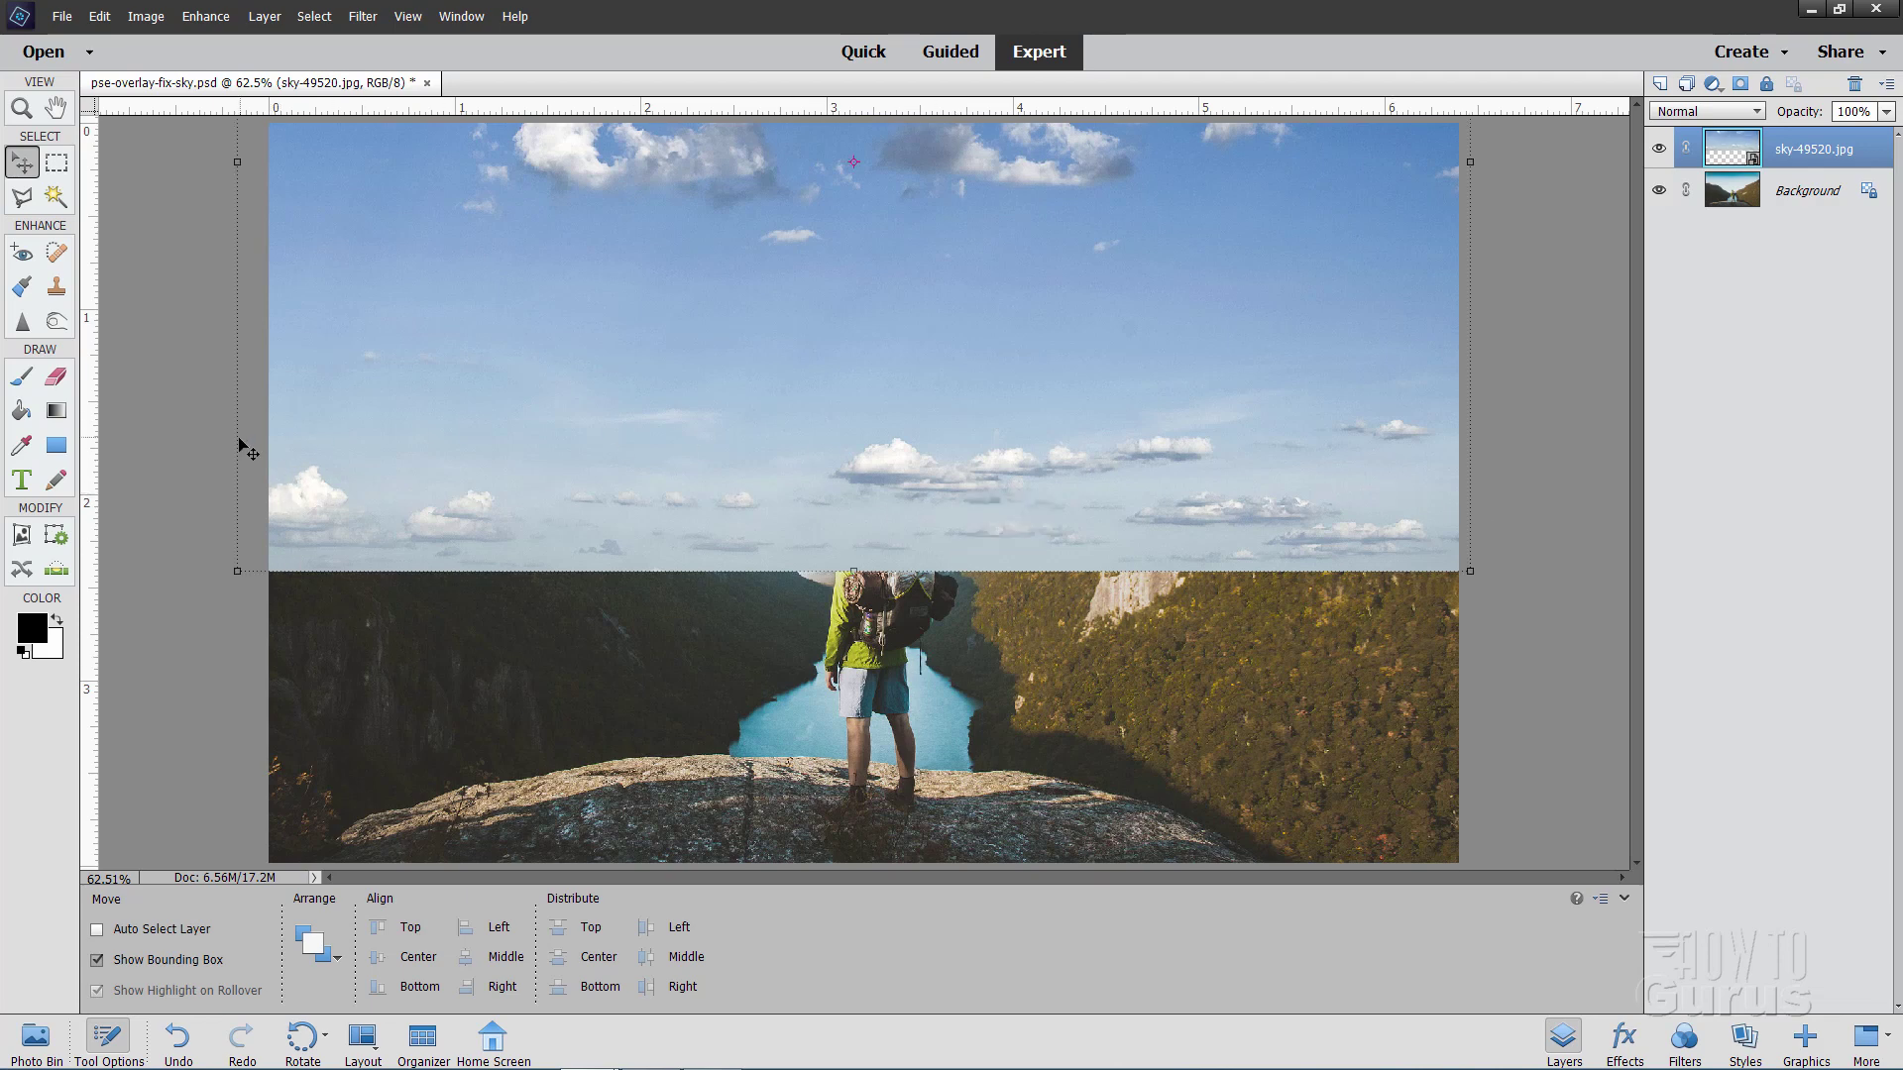
mouse_move(1380, 498)
left_mouse_down()
mouse_move(1348, 500)
mouse_move(1401, 504)
left_mouse_up()
key("g")
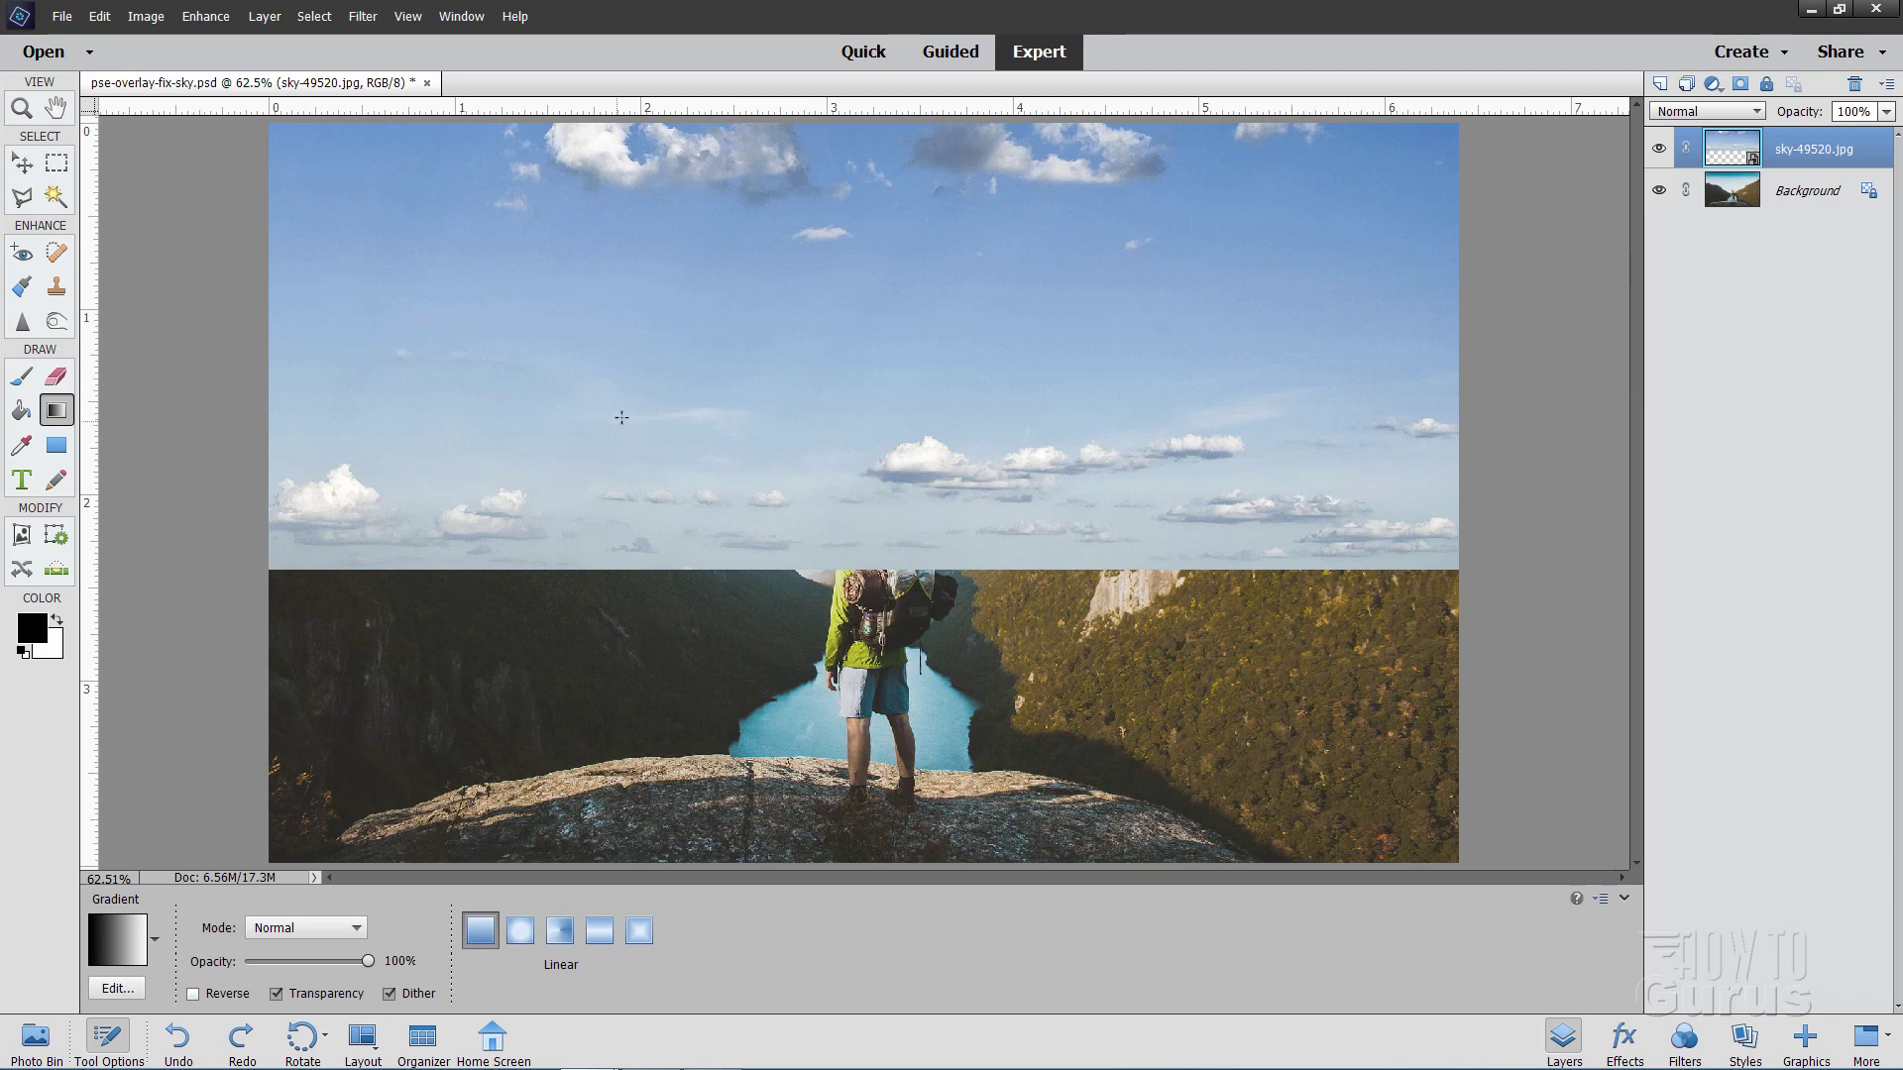
Duplicate the Background layer and move Background copy above sky-49520.jpg
left_click(1807, 196)
right_click(1781, 201)
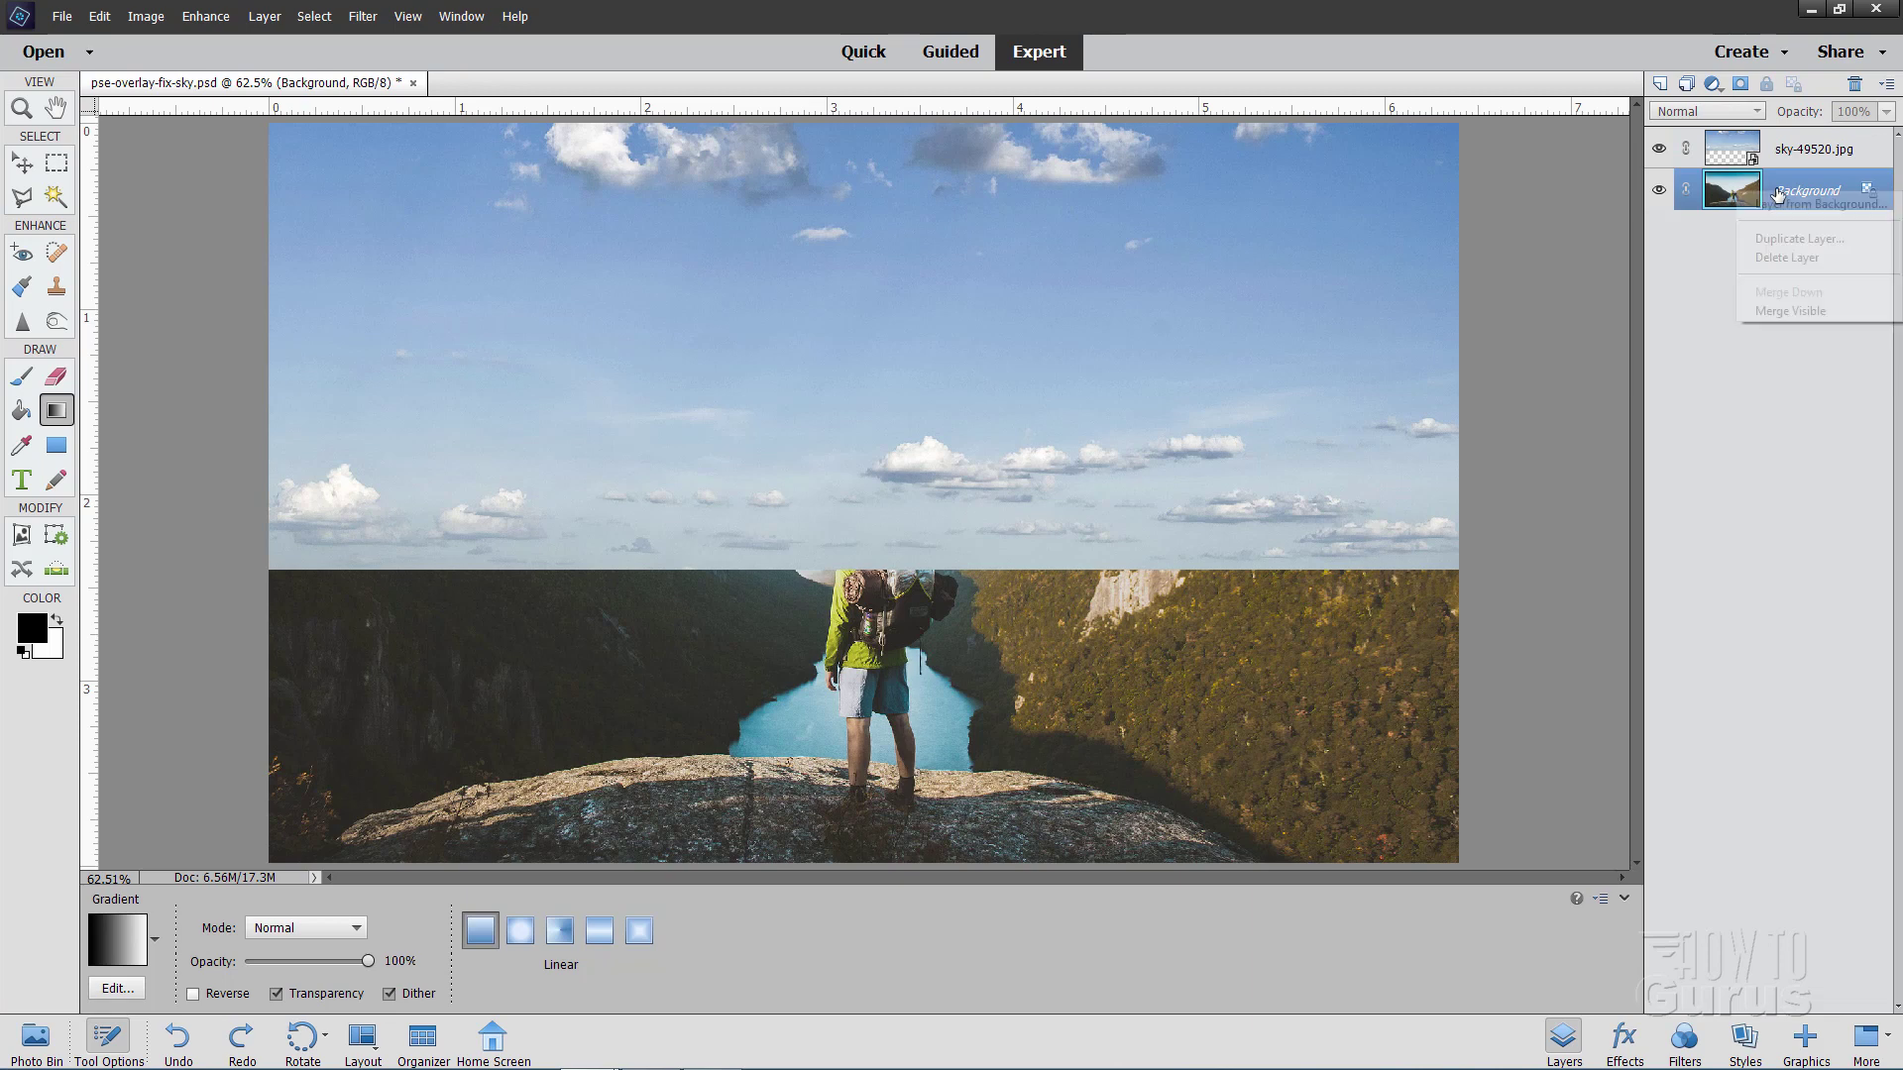
left_click(1795, 238)
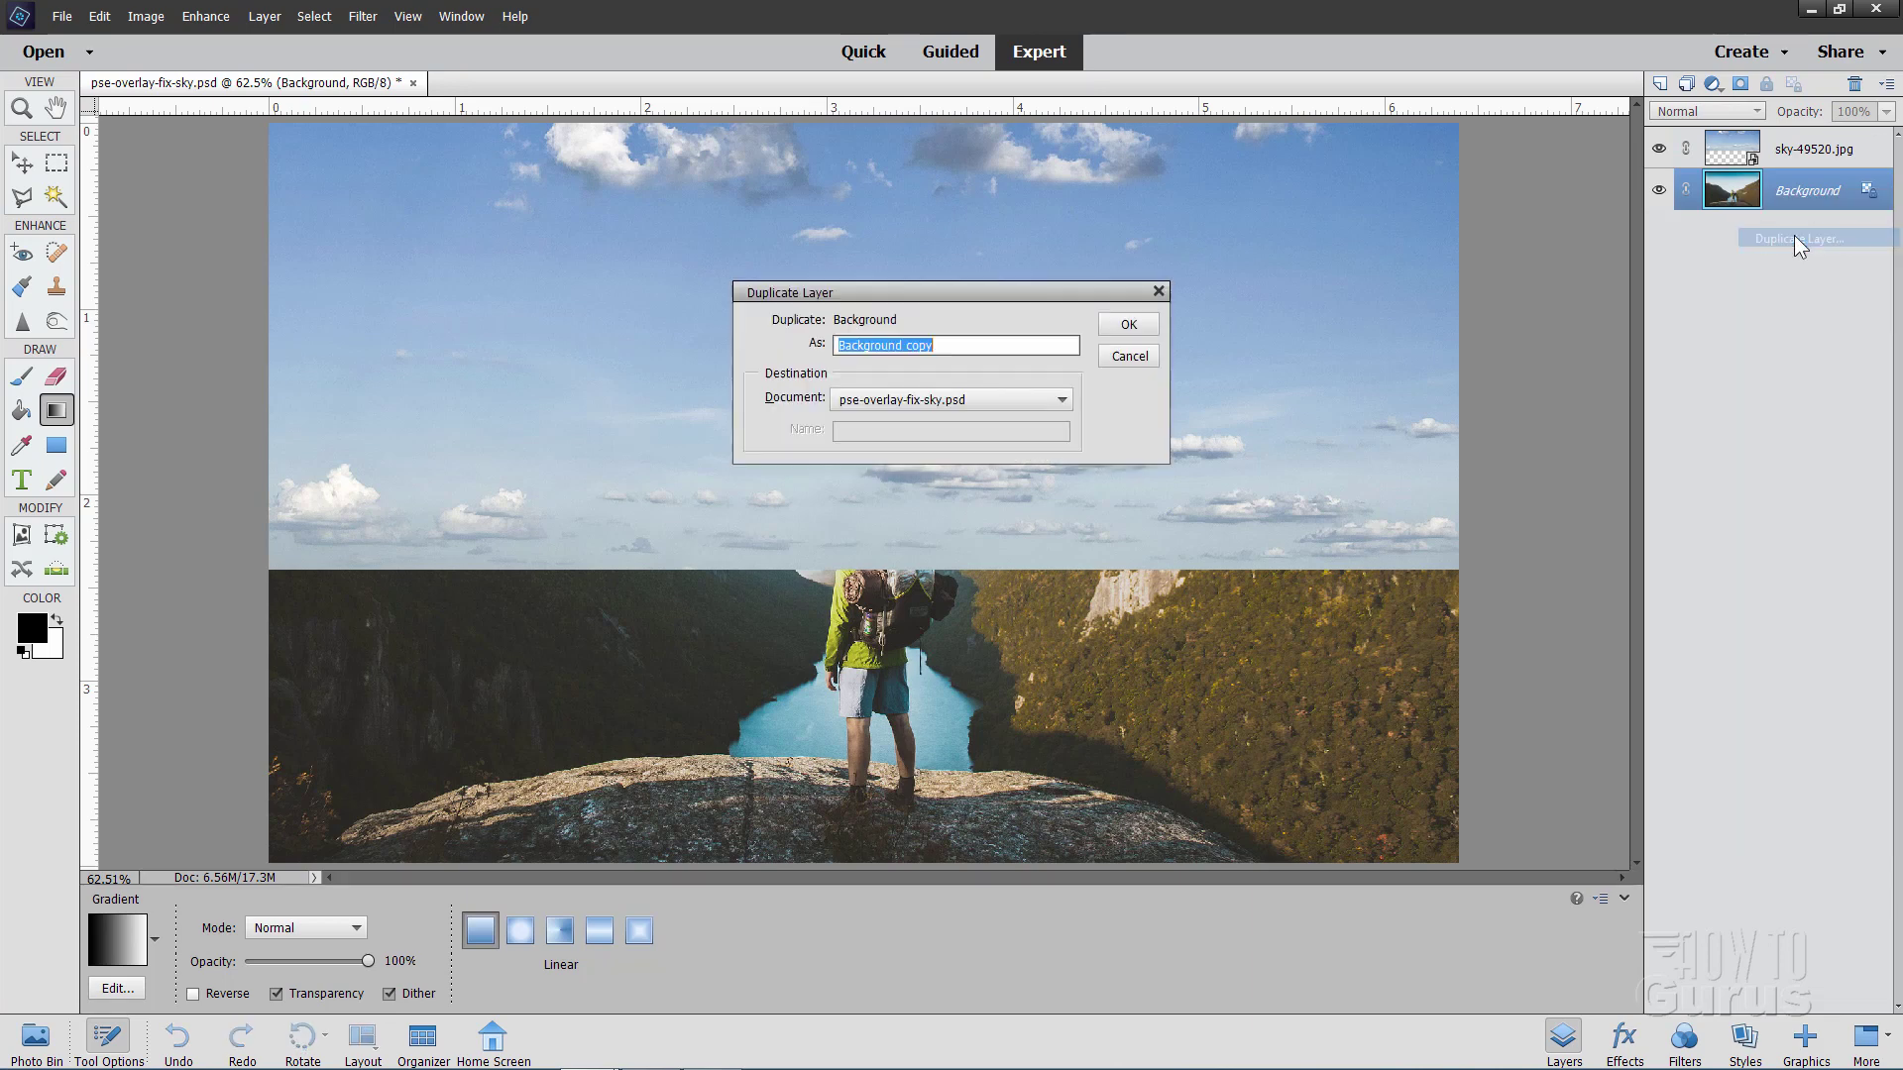
left_click(1132, 324)
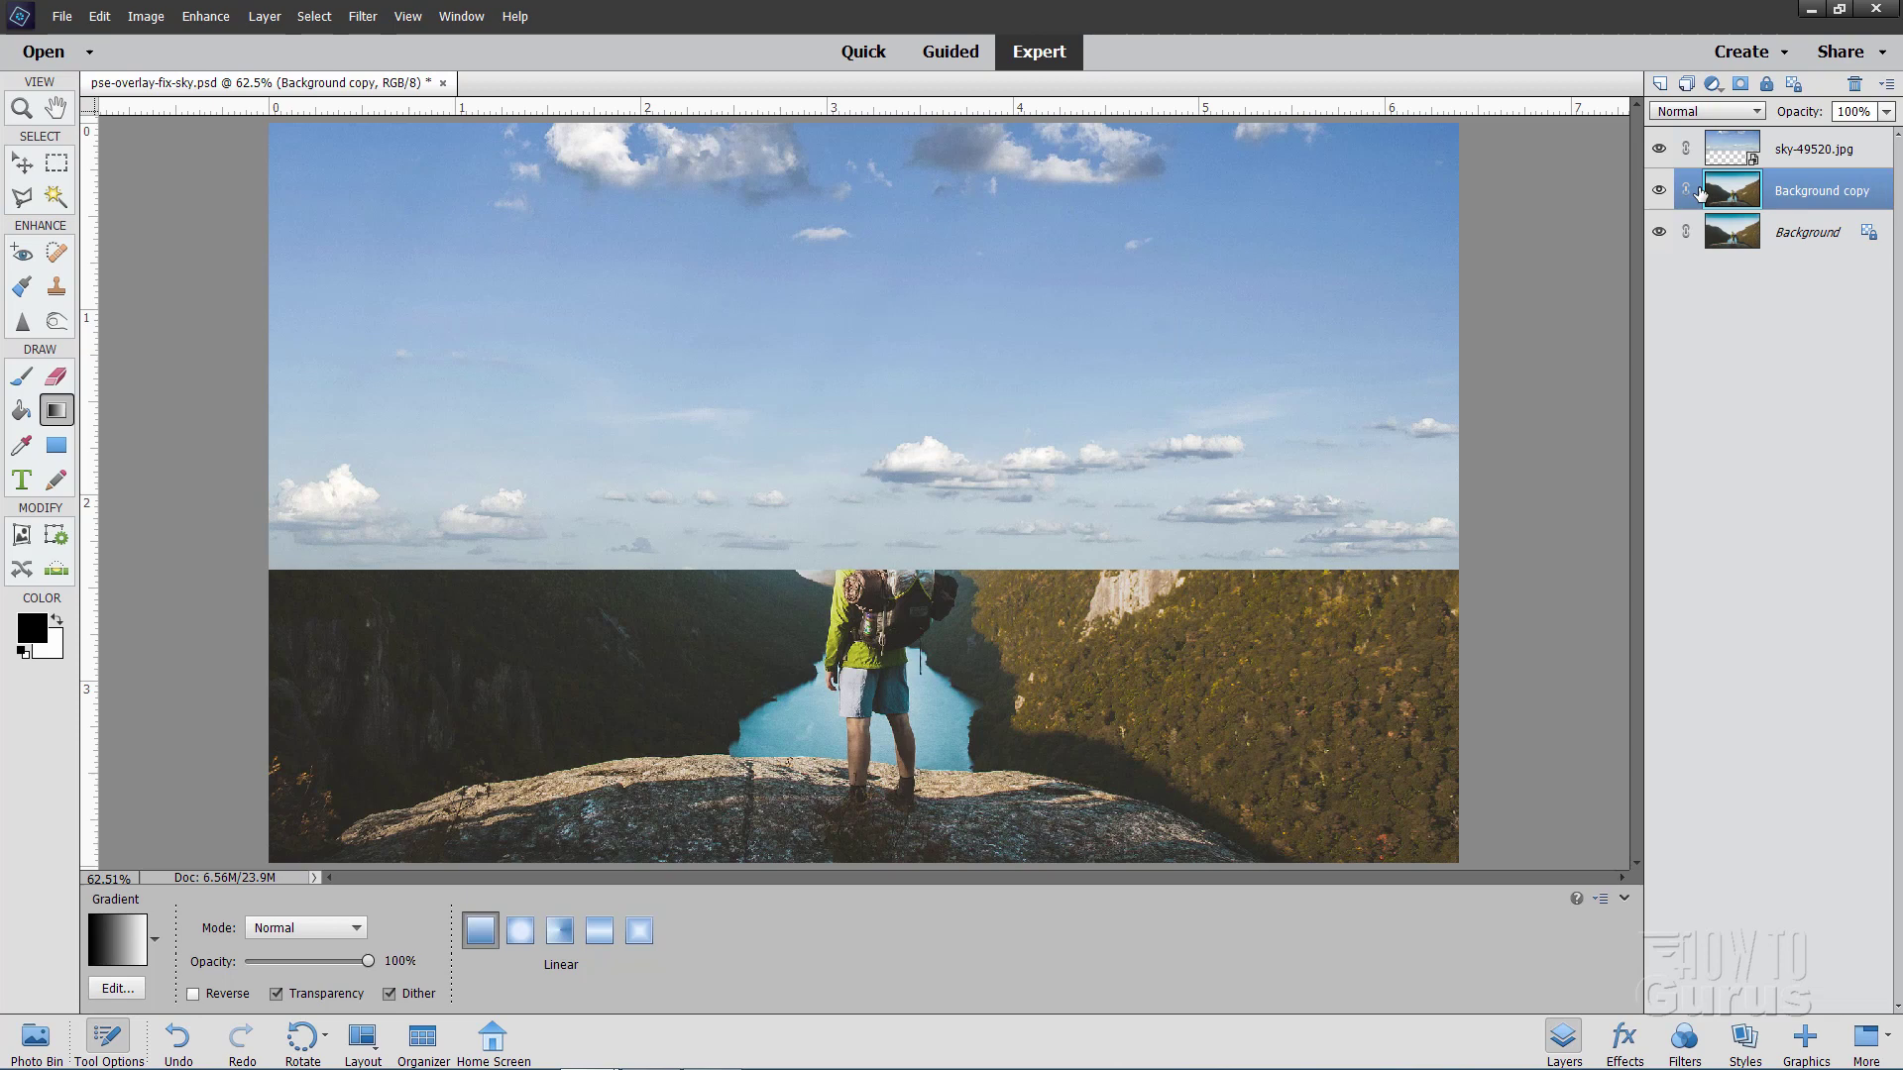
left_click_drag(1822, 201, 1798, 130)
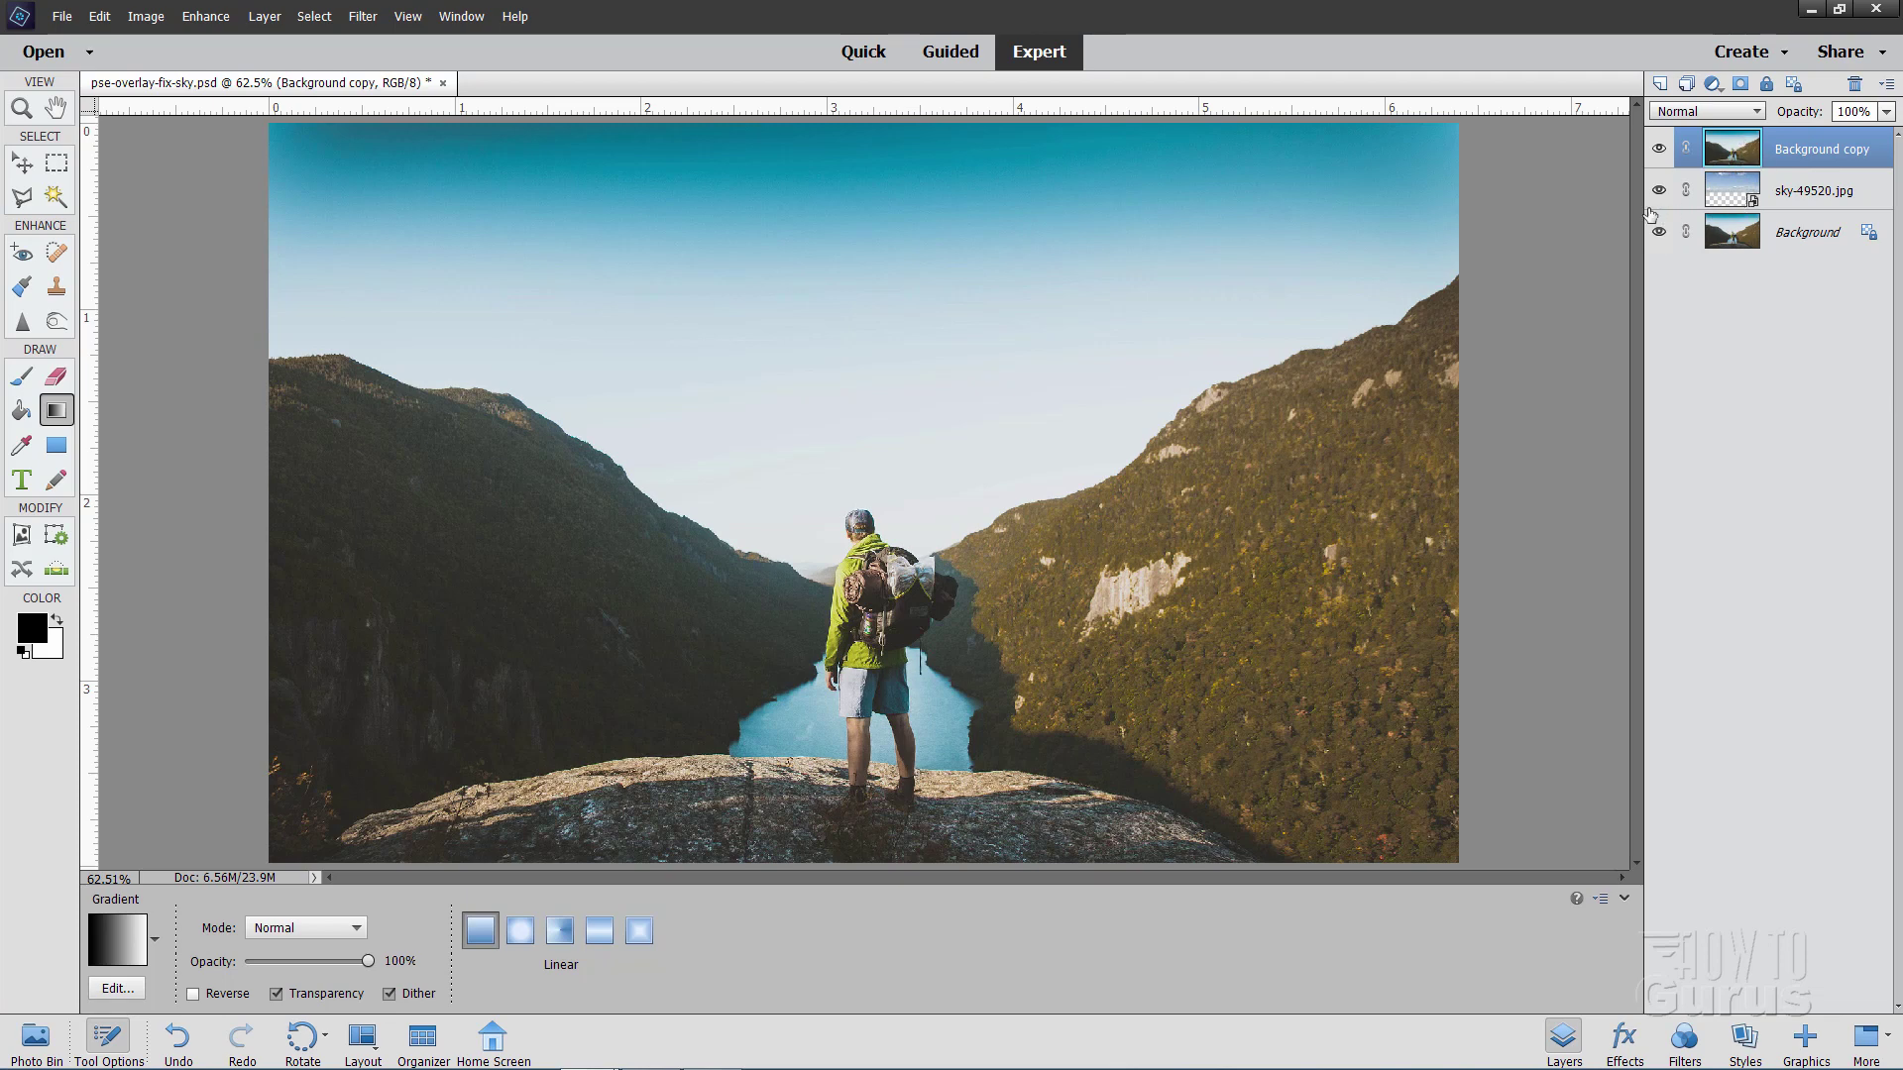
Load the saved 'sky' selection and add it as a layer mask on Background copy
left_click(314, 15)
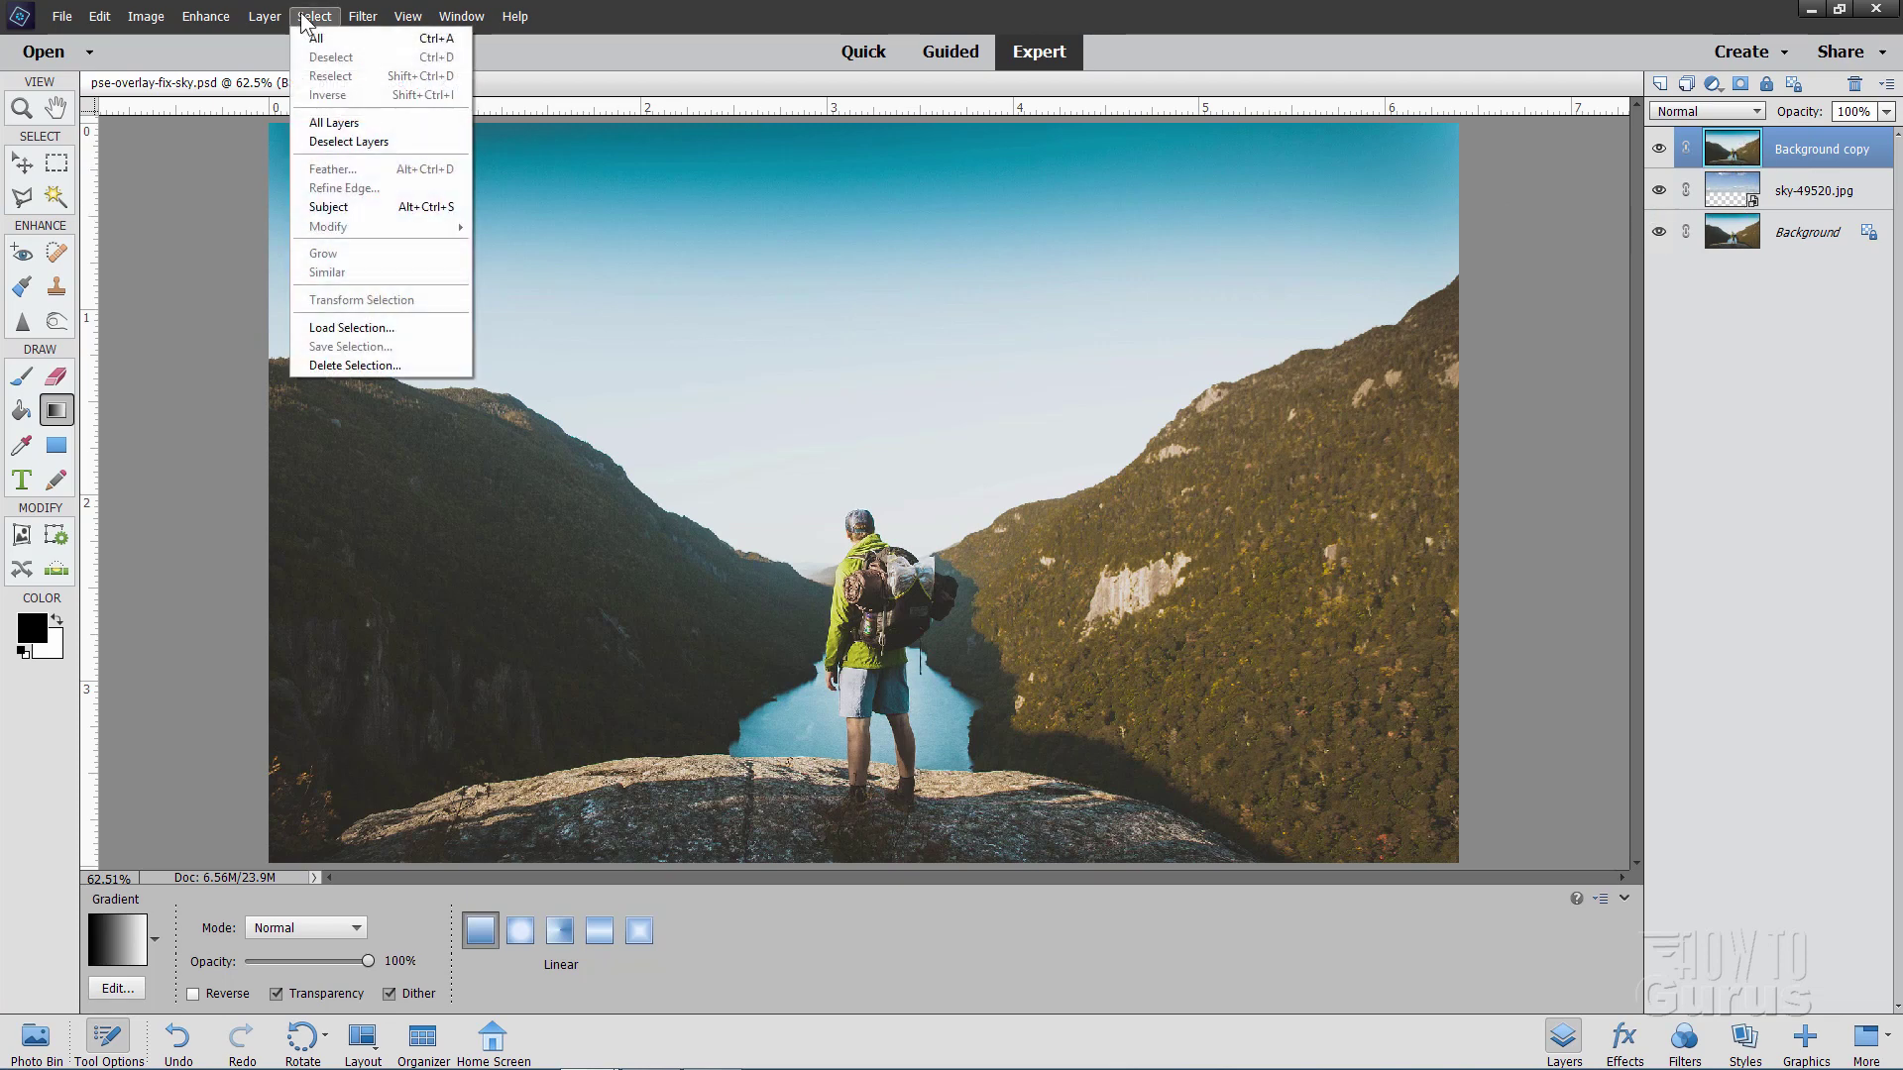
left_click(384, 329)
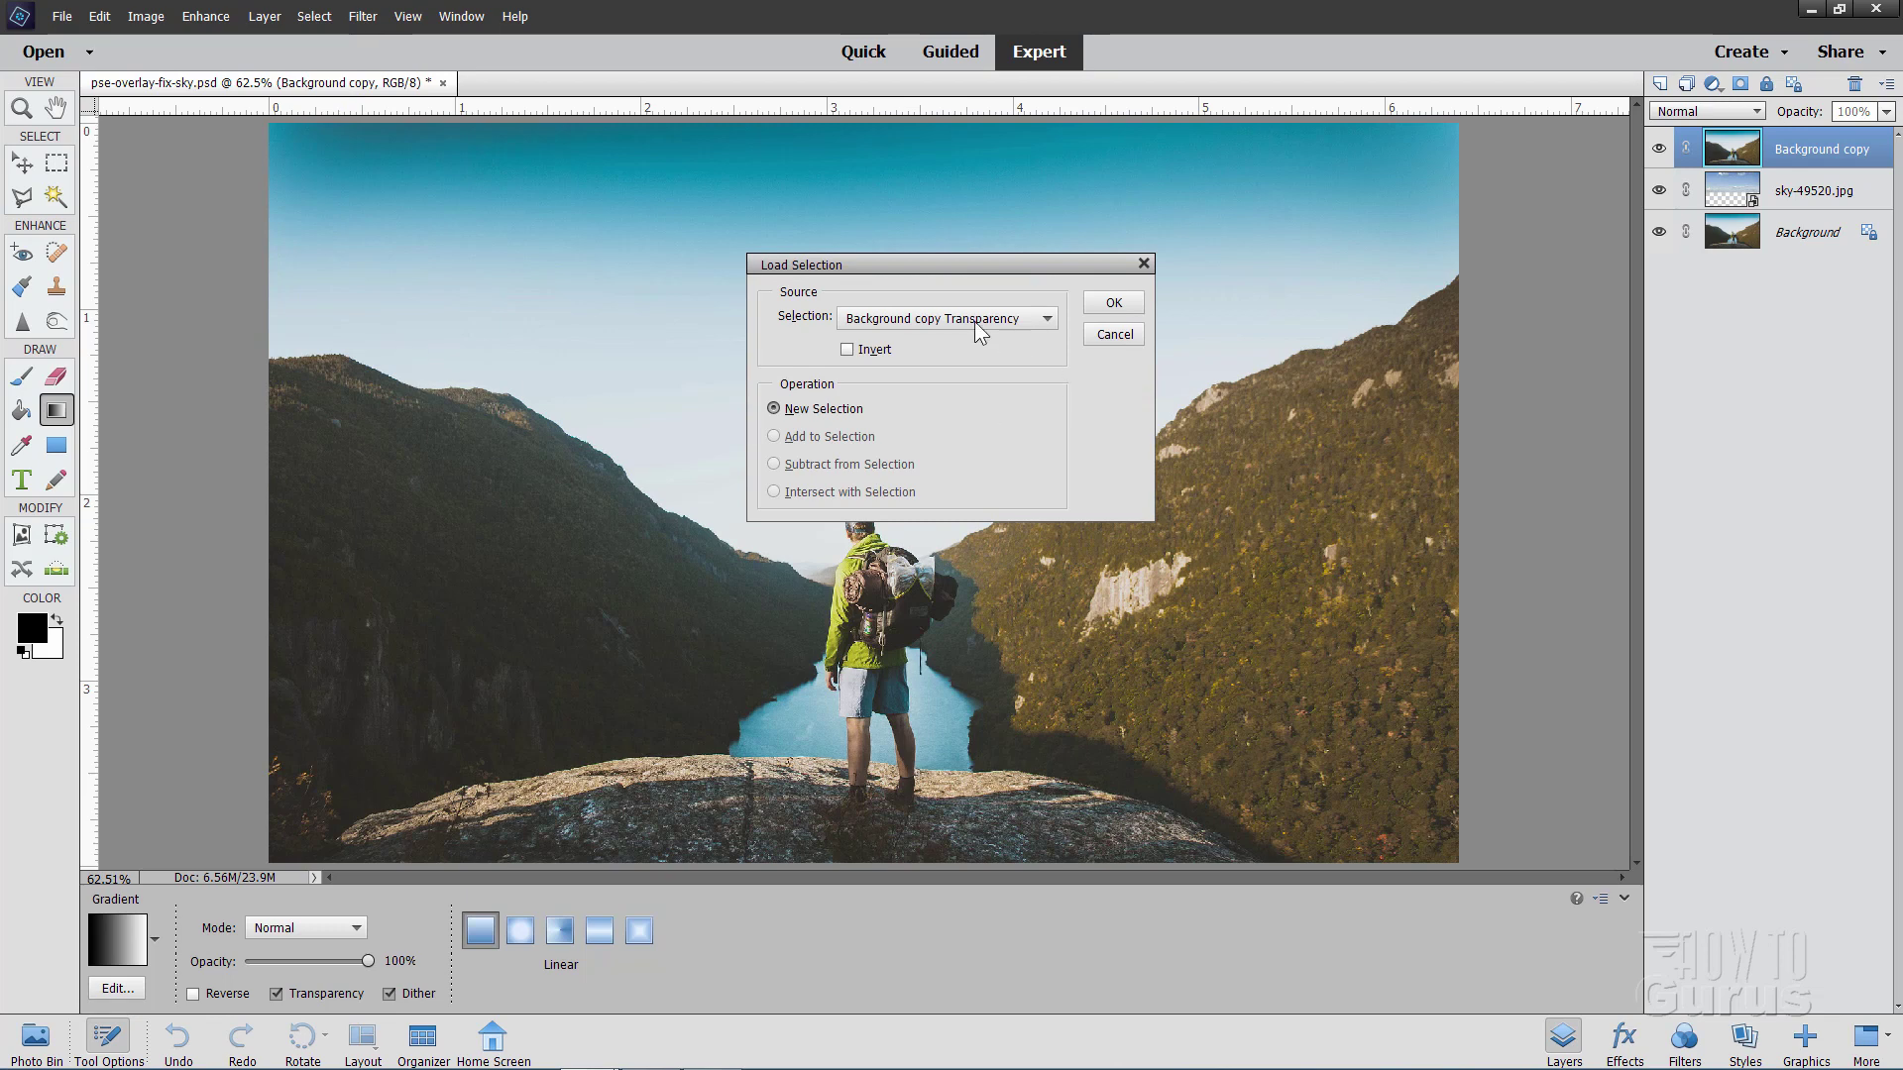
left_click(924, 318)
left_click(860, 372)
left_click(1113, 302)
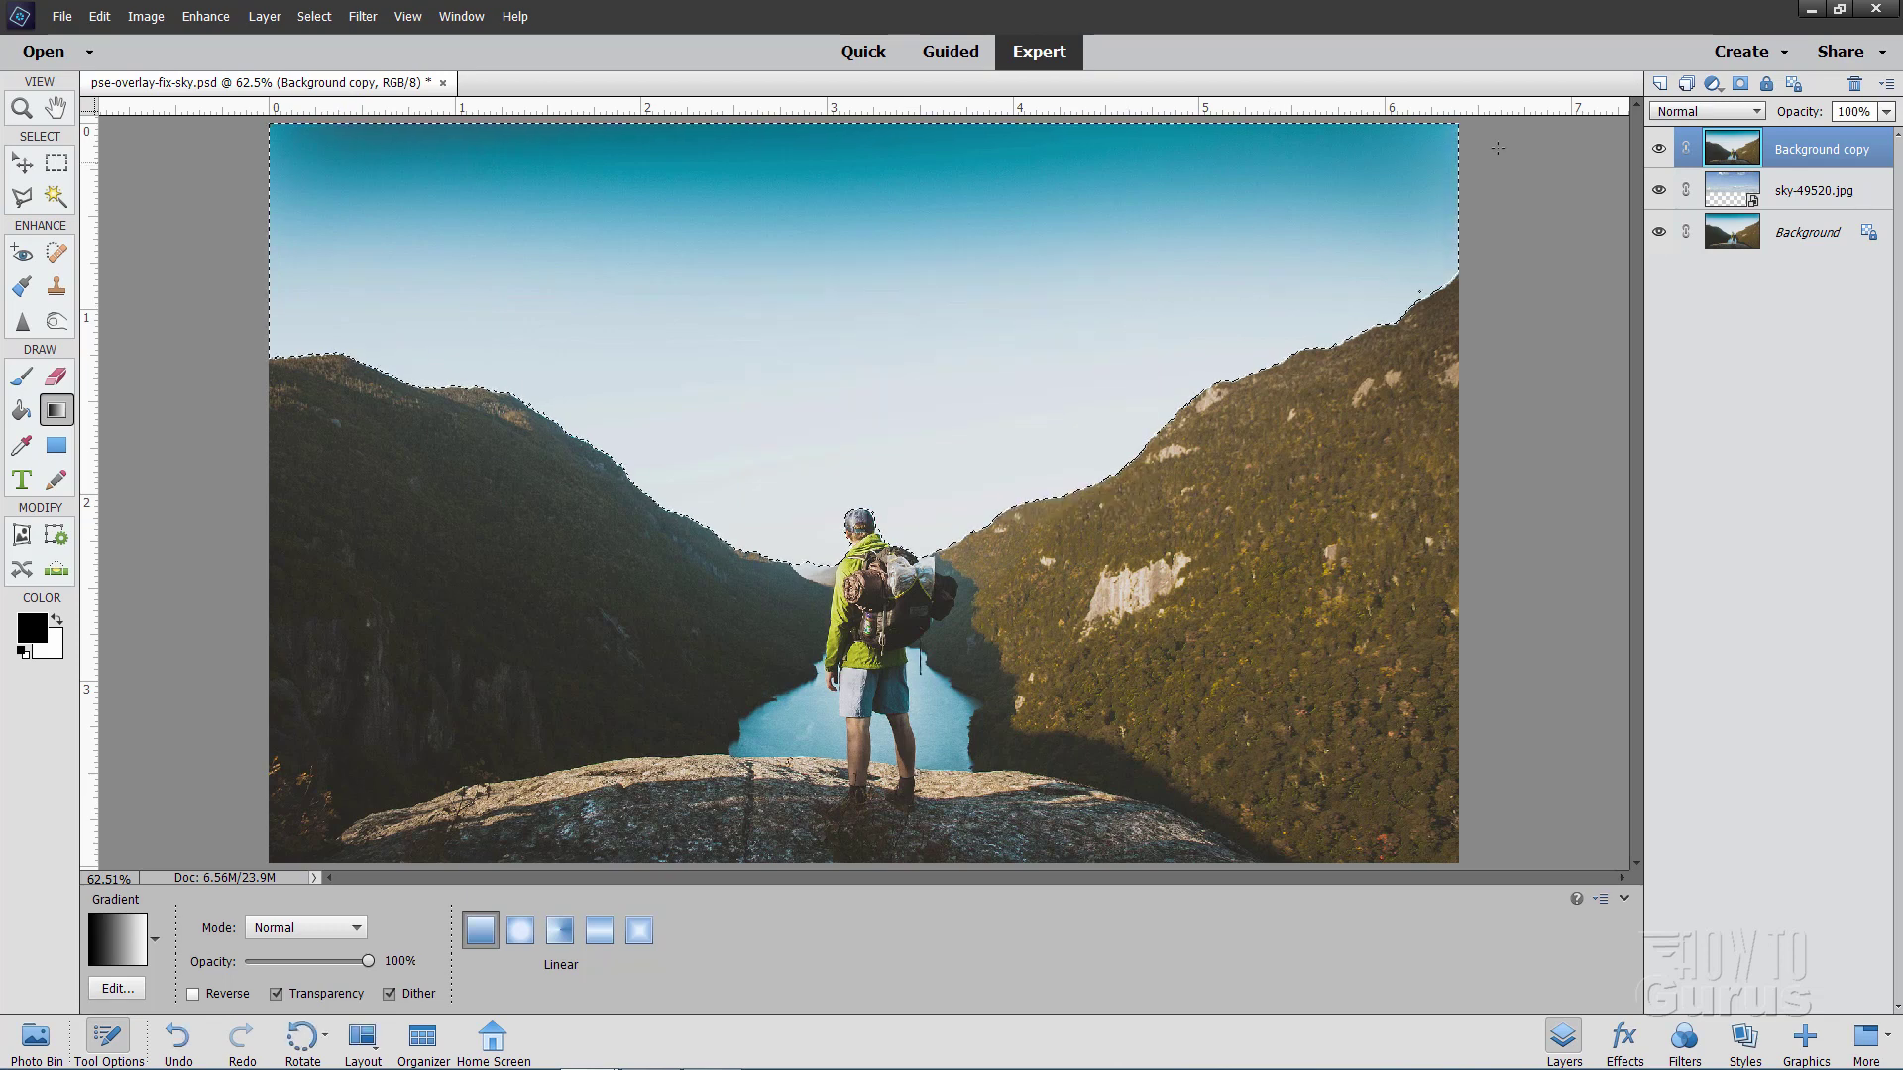
left_click(1739, 85)
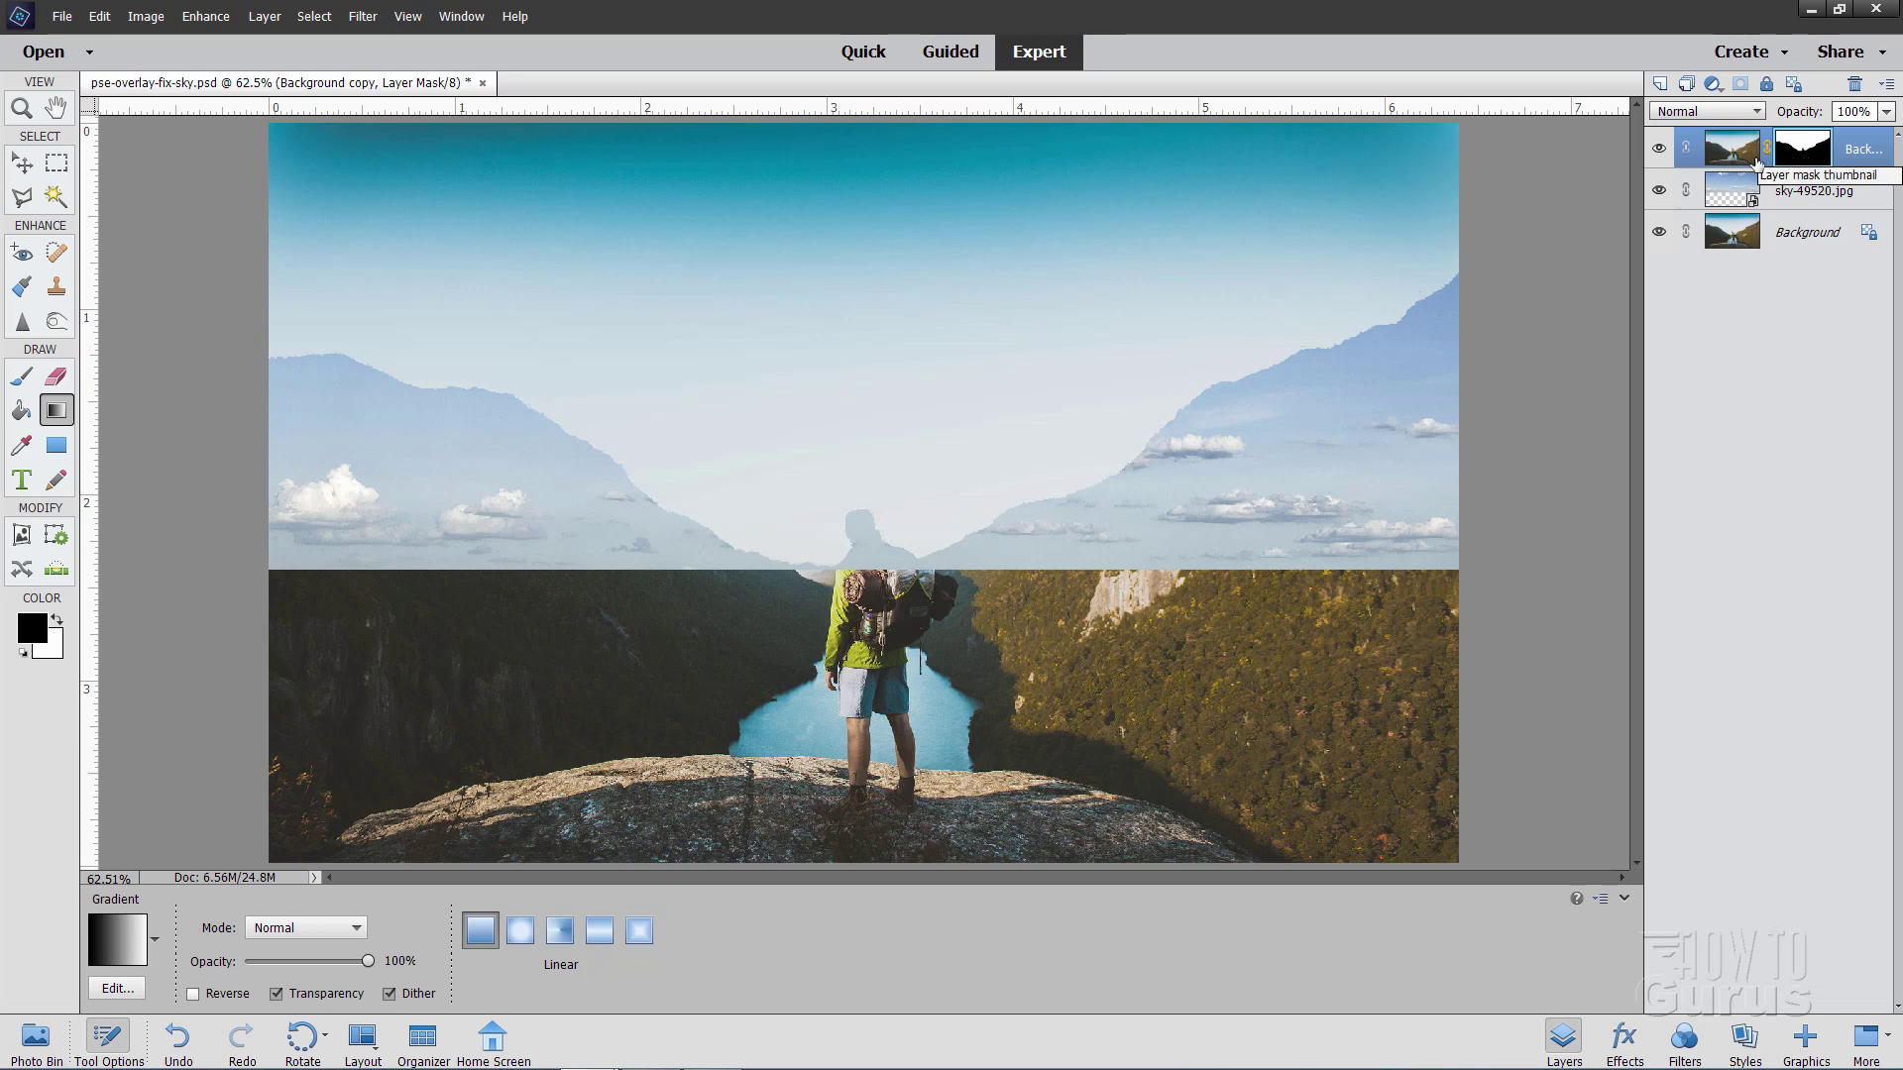
Invert the Background copy layer mask with Filter > Adjustments > Invert
left_click(358, 17)
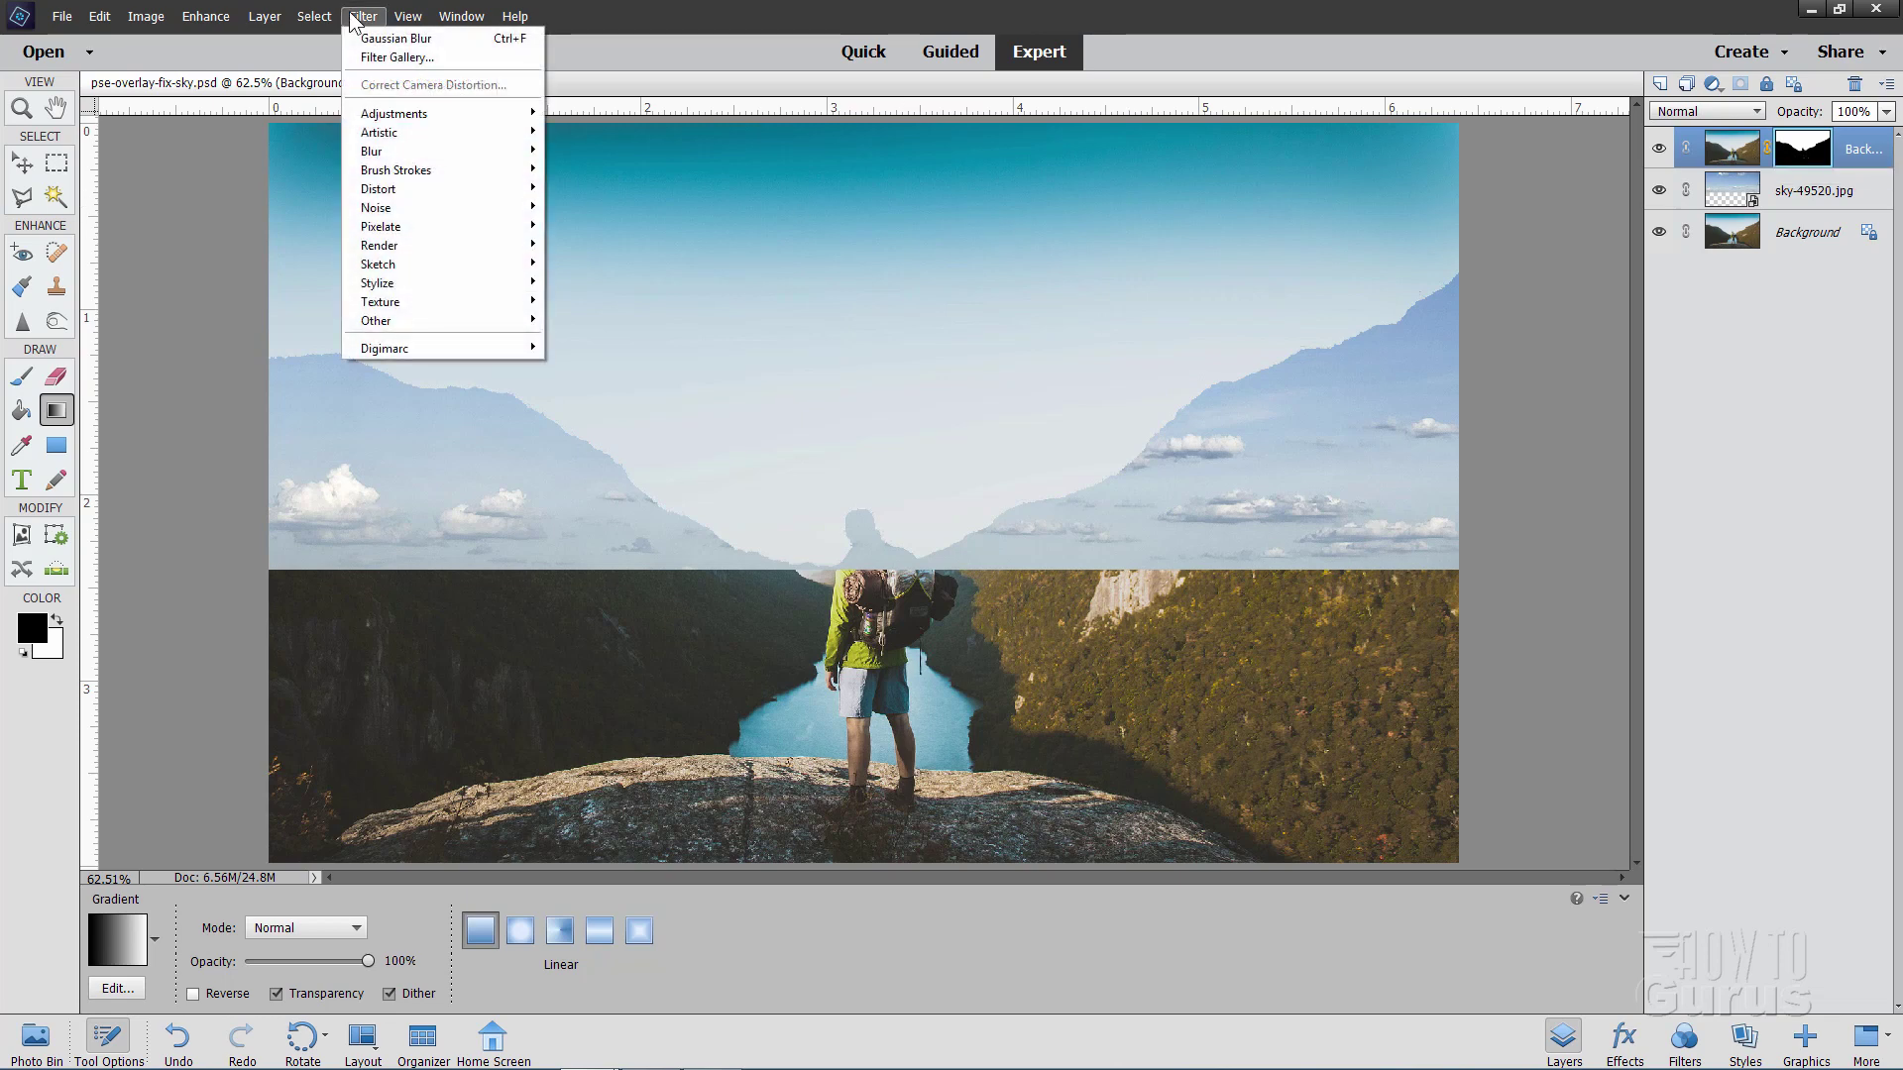
mouse_move(428, 113)
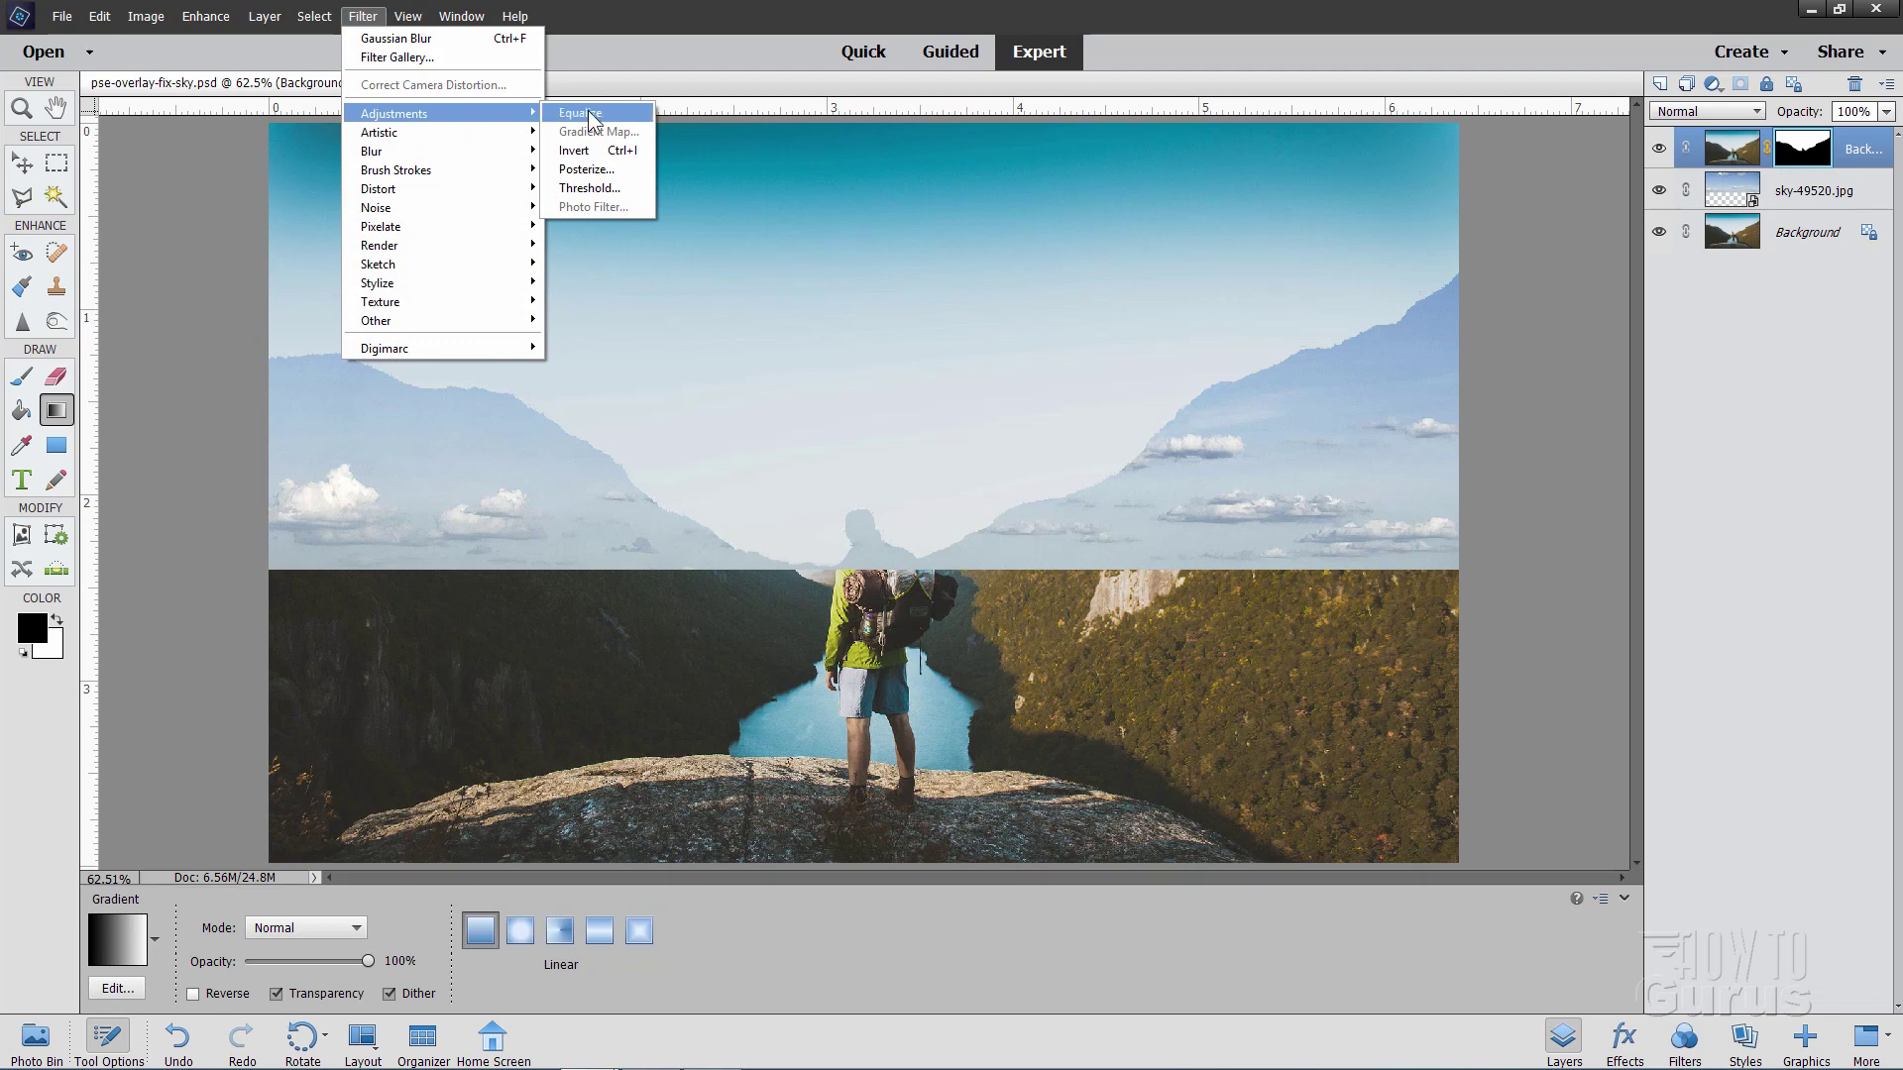
left_click(594, 153)
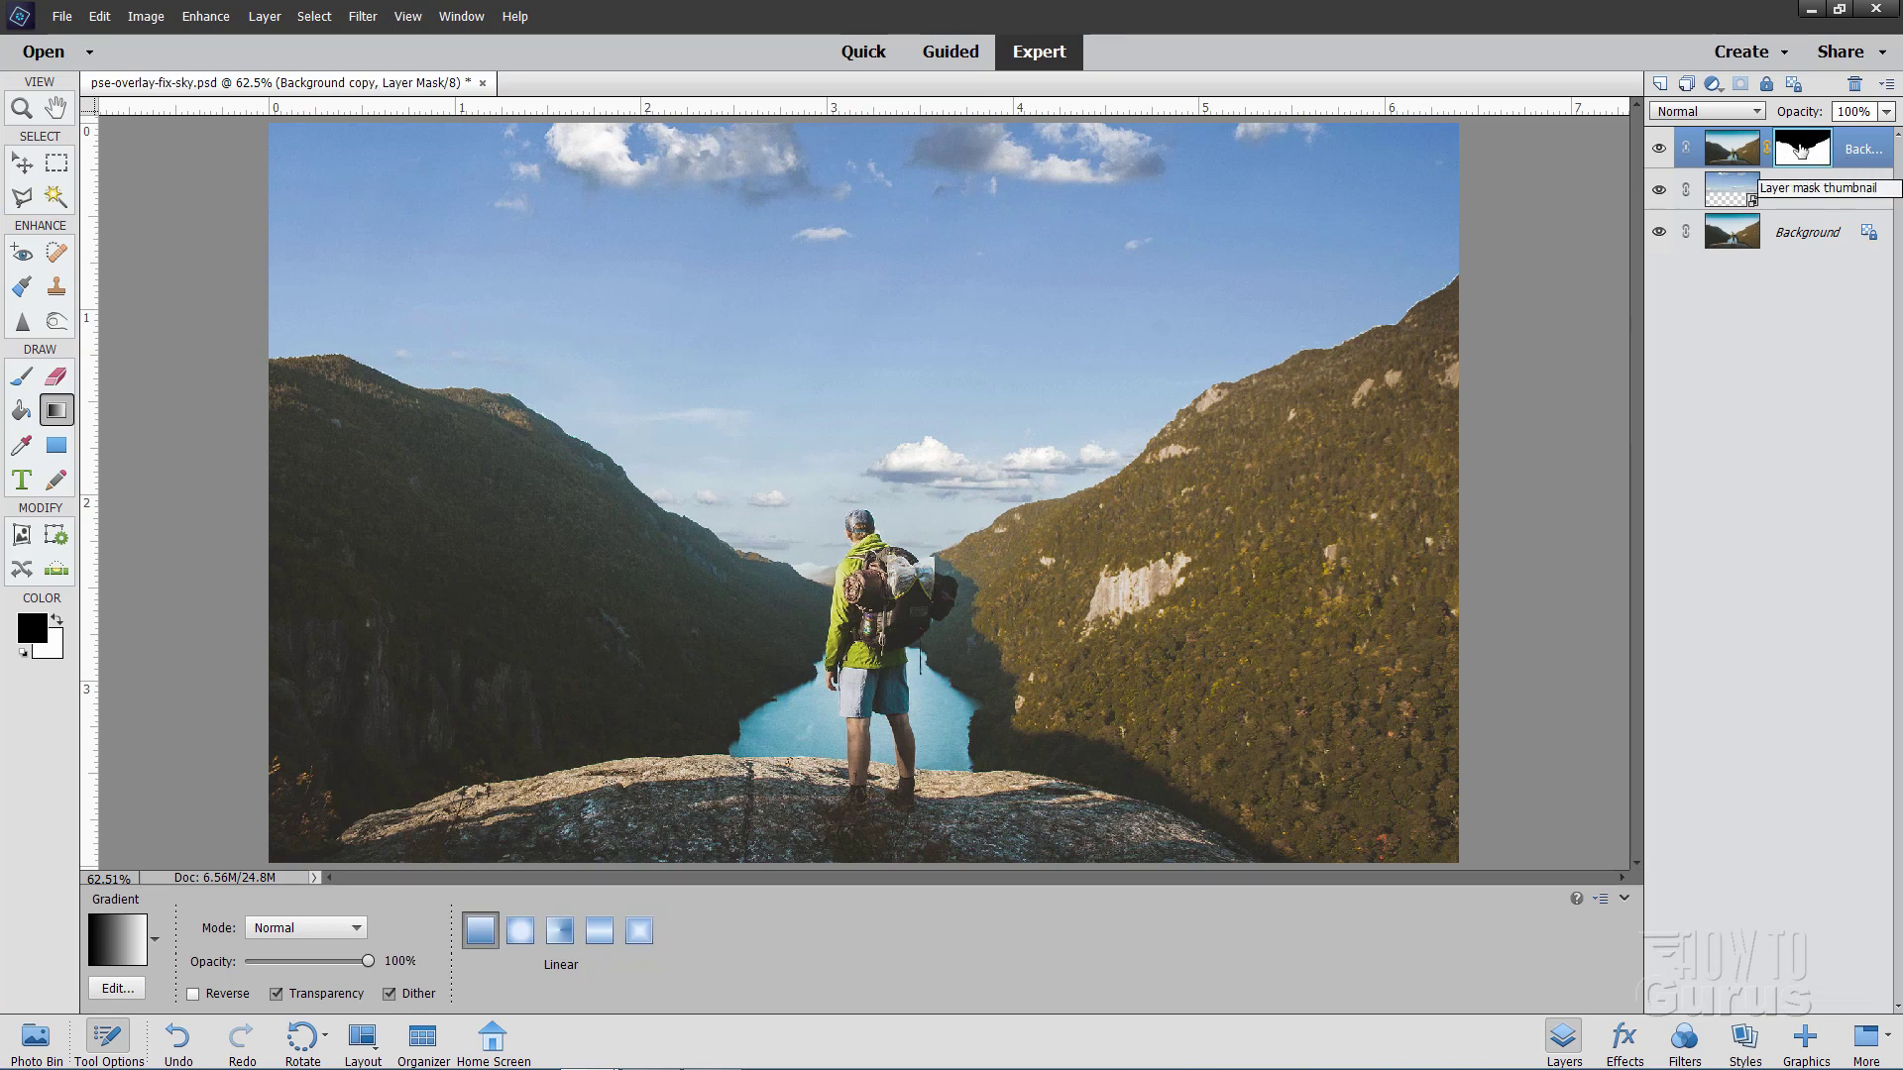
Apply a Gaussian Blur of 1.0-pixel radius to the layer mask
left_click(365, 17)
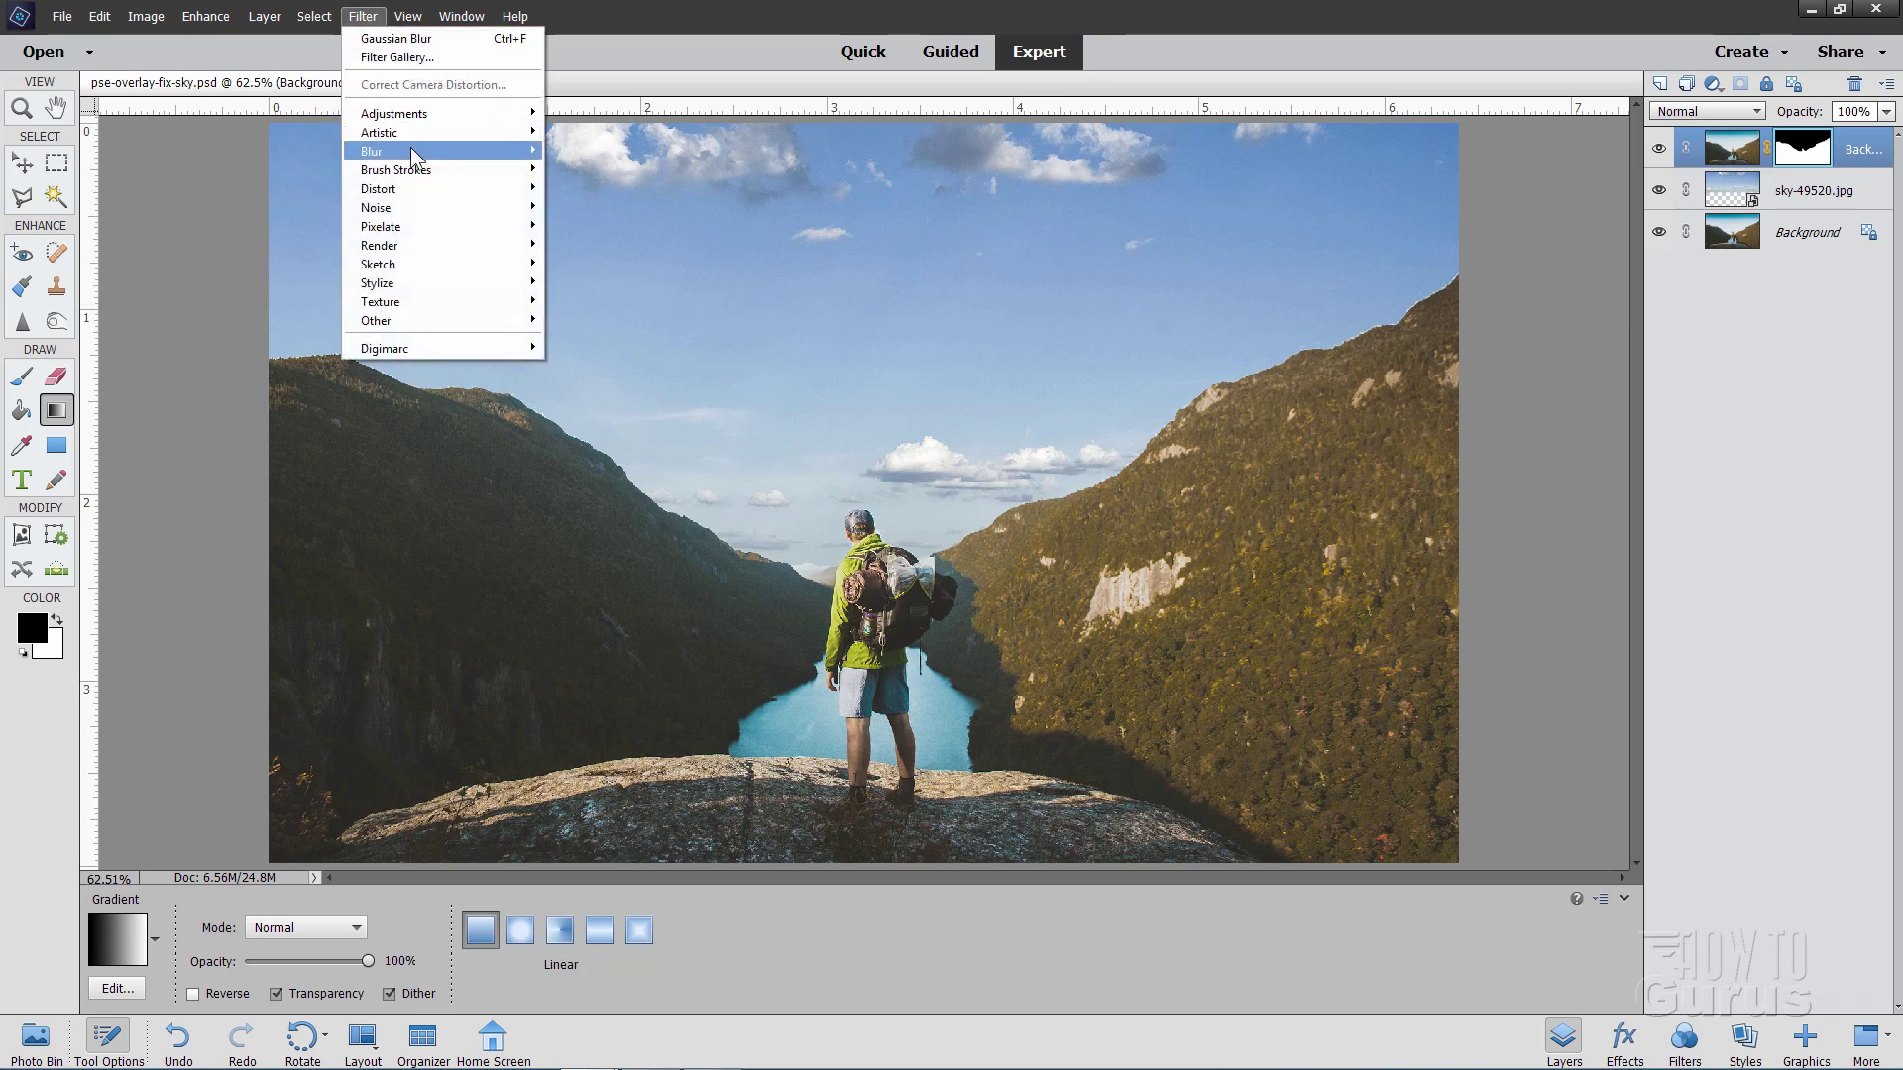
mouse_move(411, 149)
left_click(597, 206)
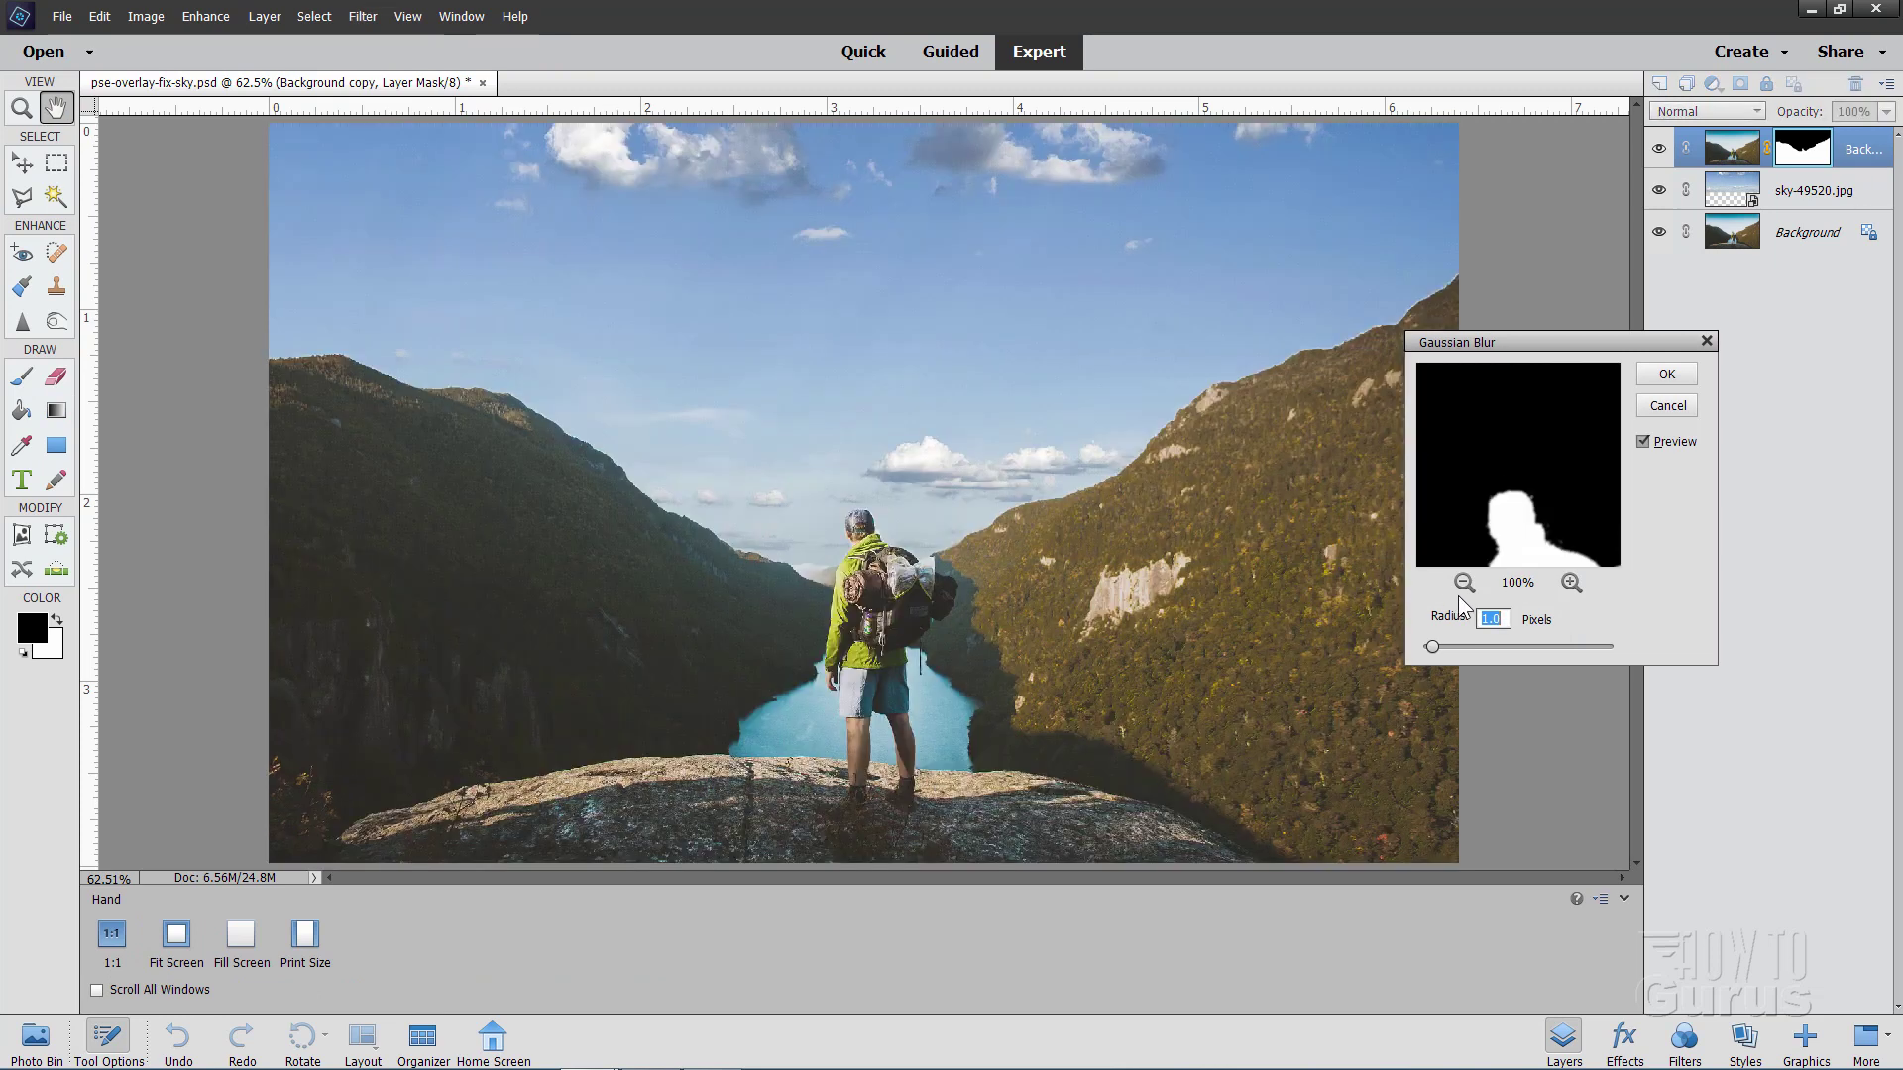
left_click(1503, 618)
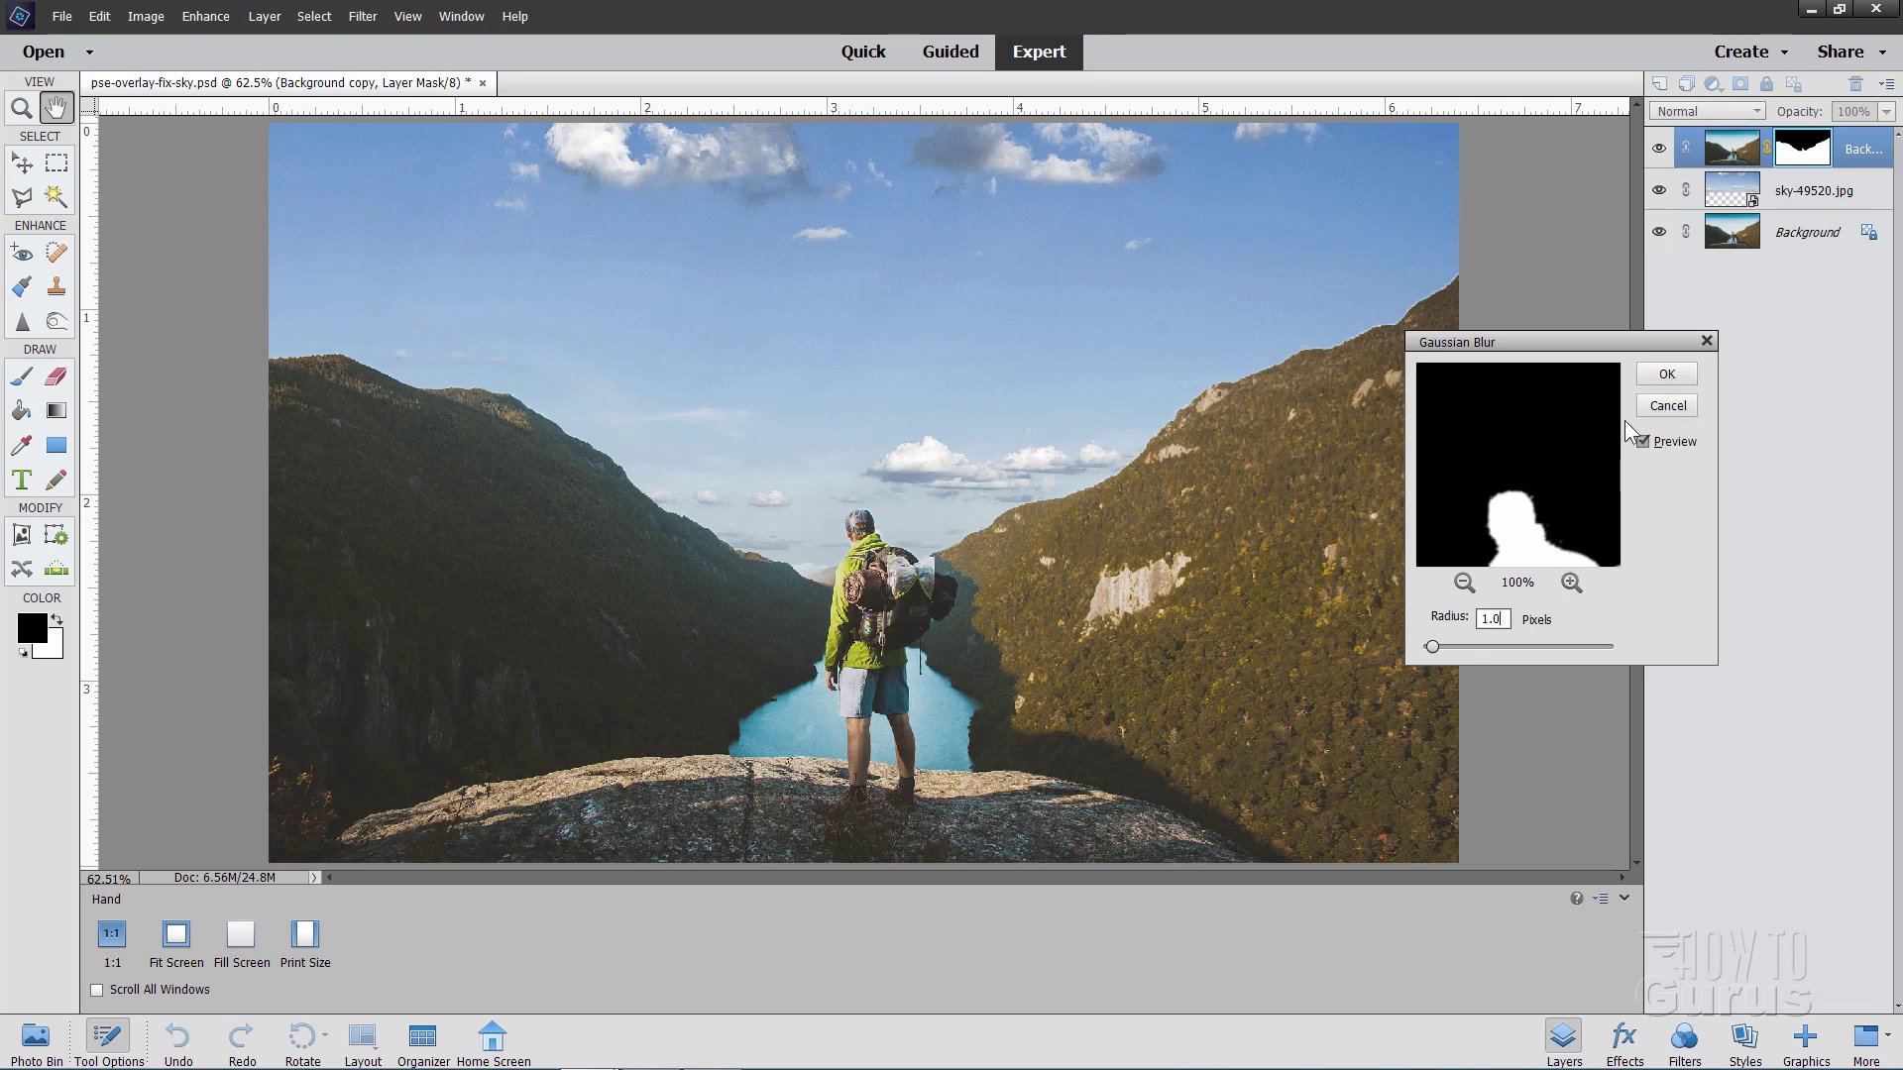
left_click(1657, 373)
key("g")
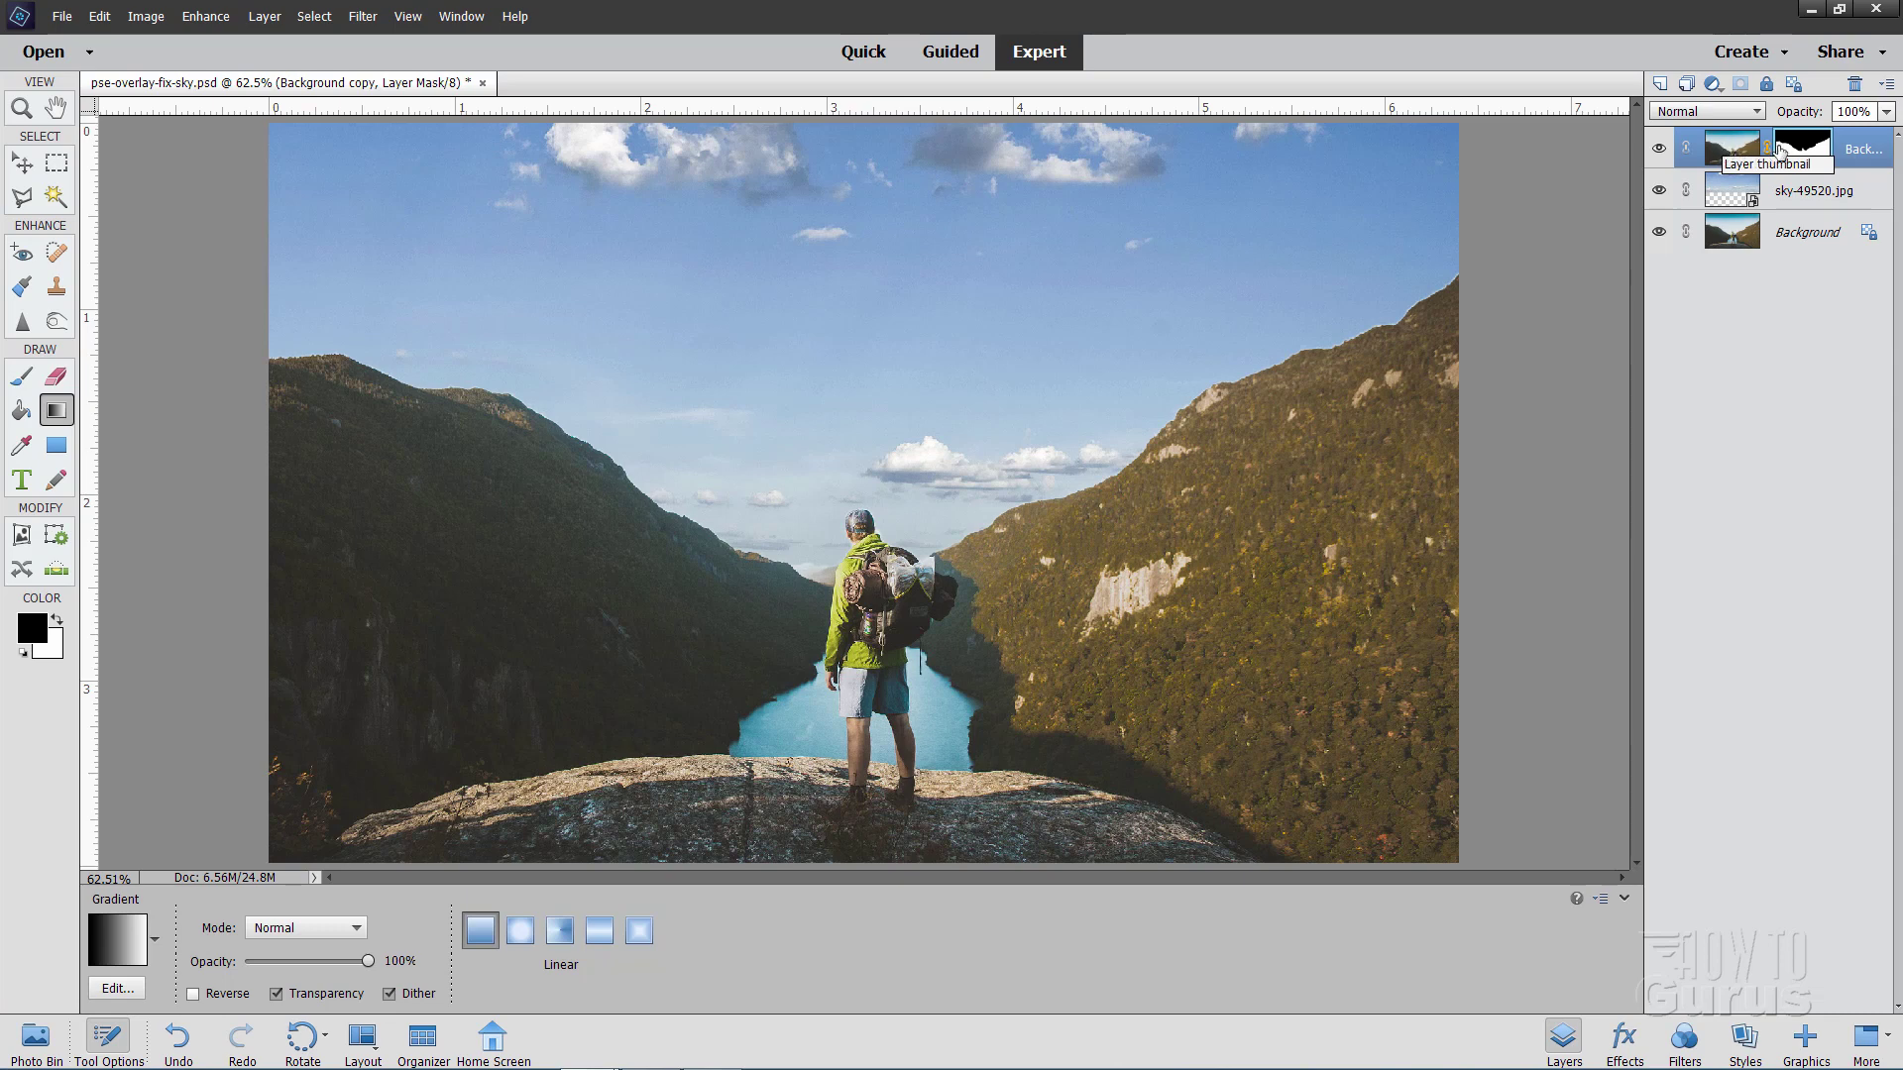
Disable and re-enable the Background copy mask to compare skies, then select the sky-49520.jpg layer
right_click(1781, 150)
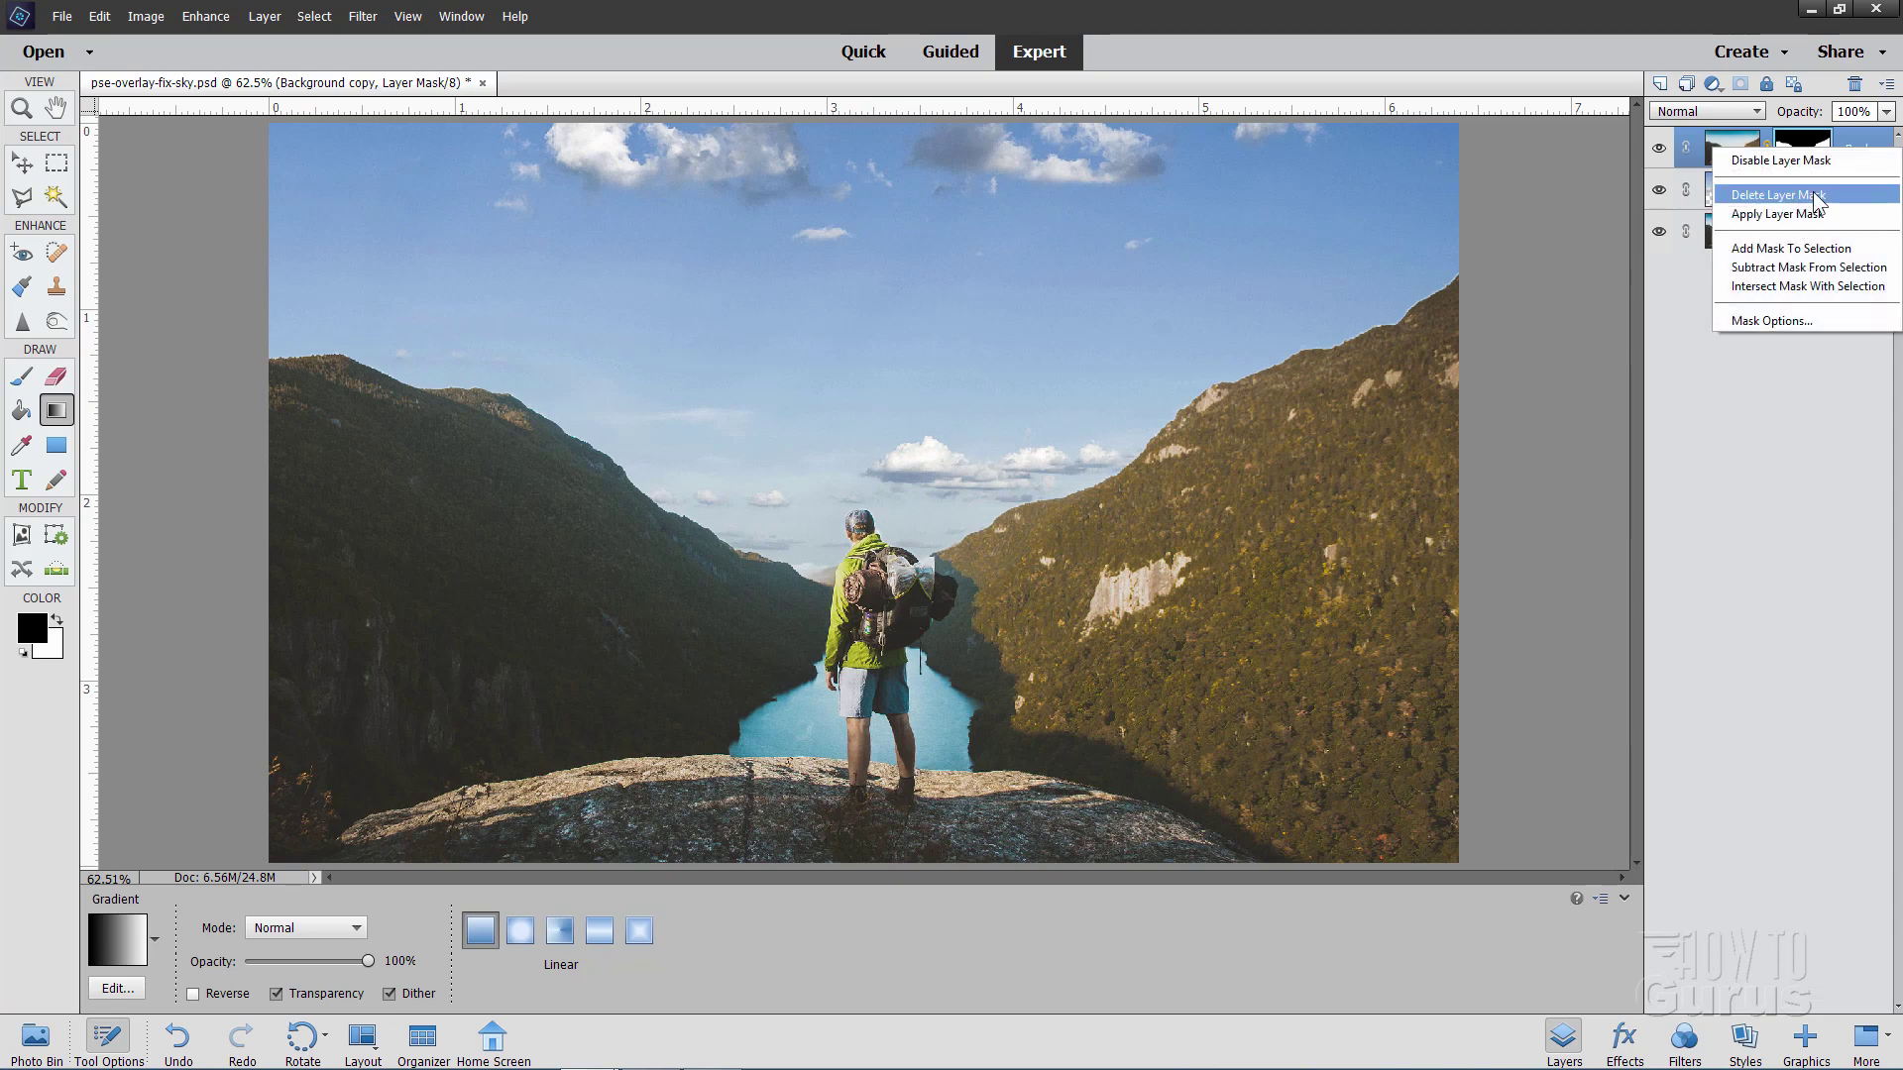
left_click(1811, 161)
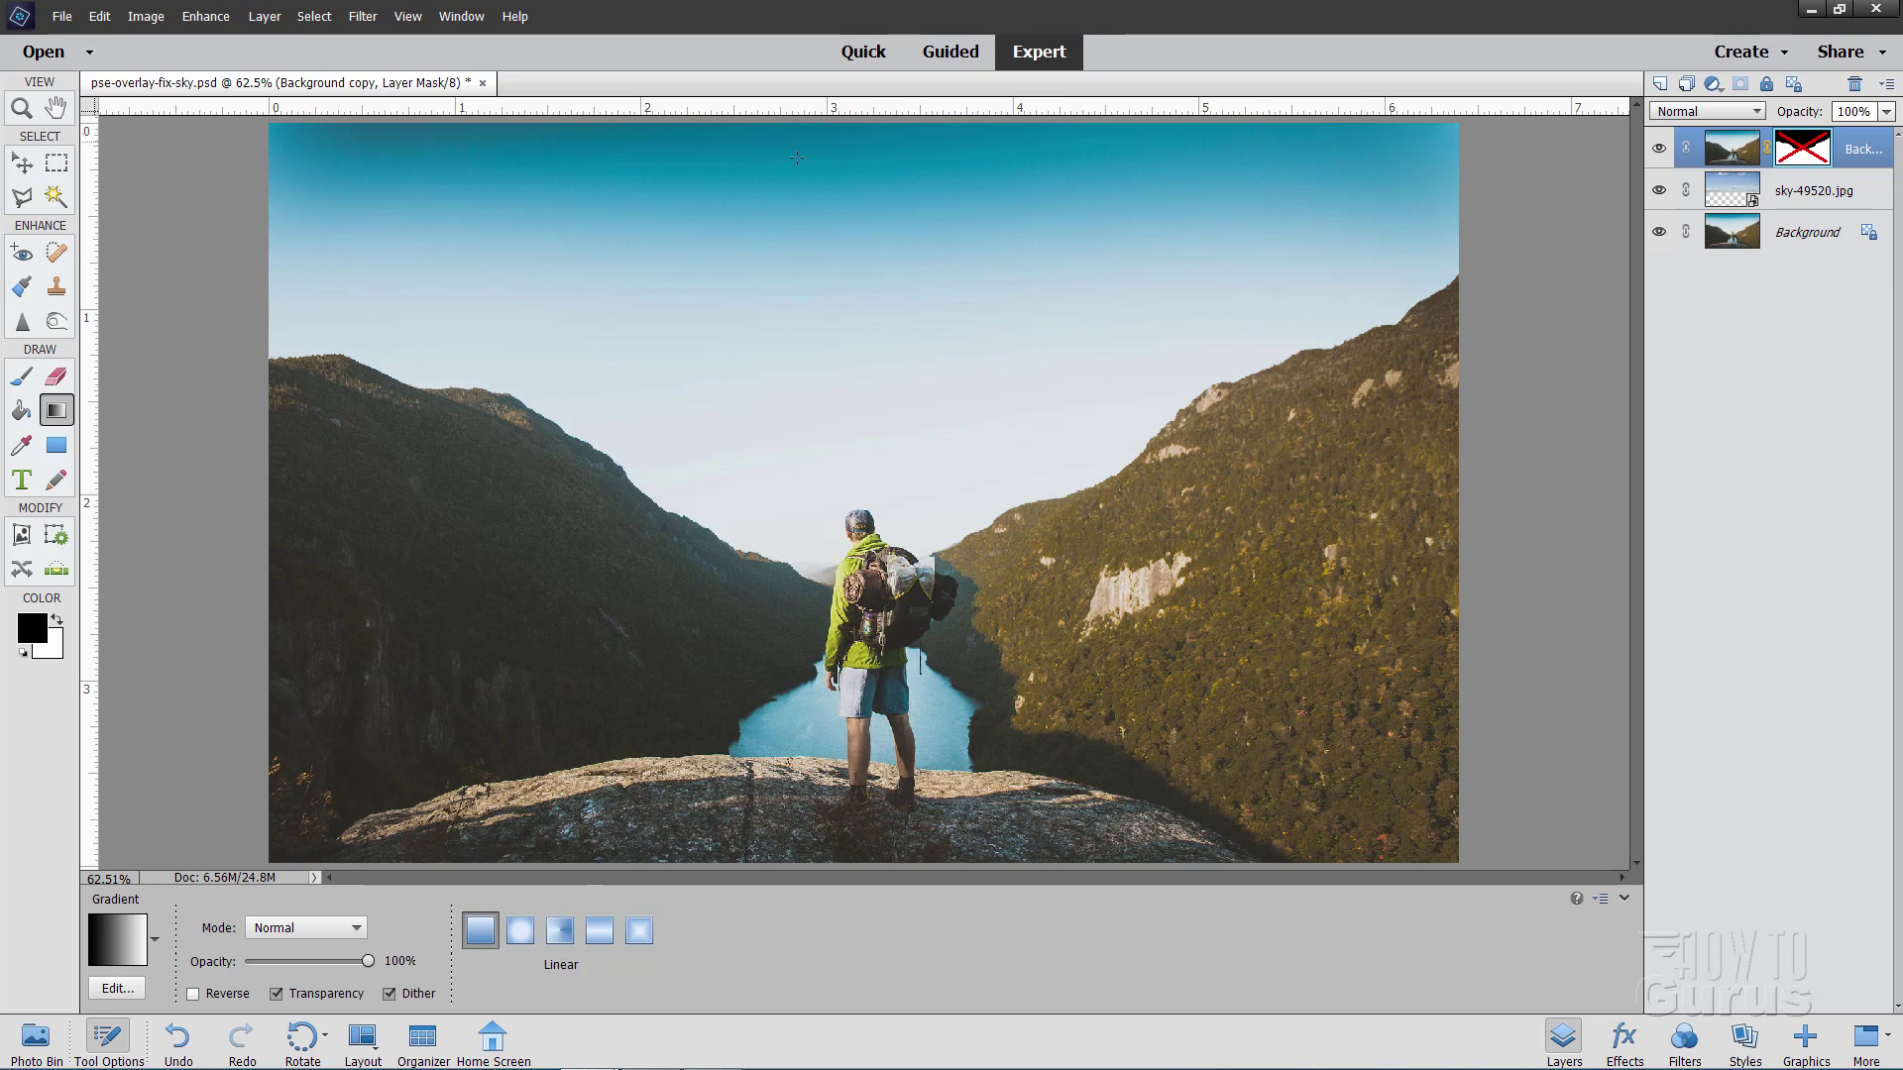
right_click(1809, 152)
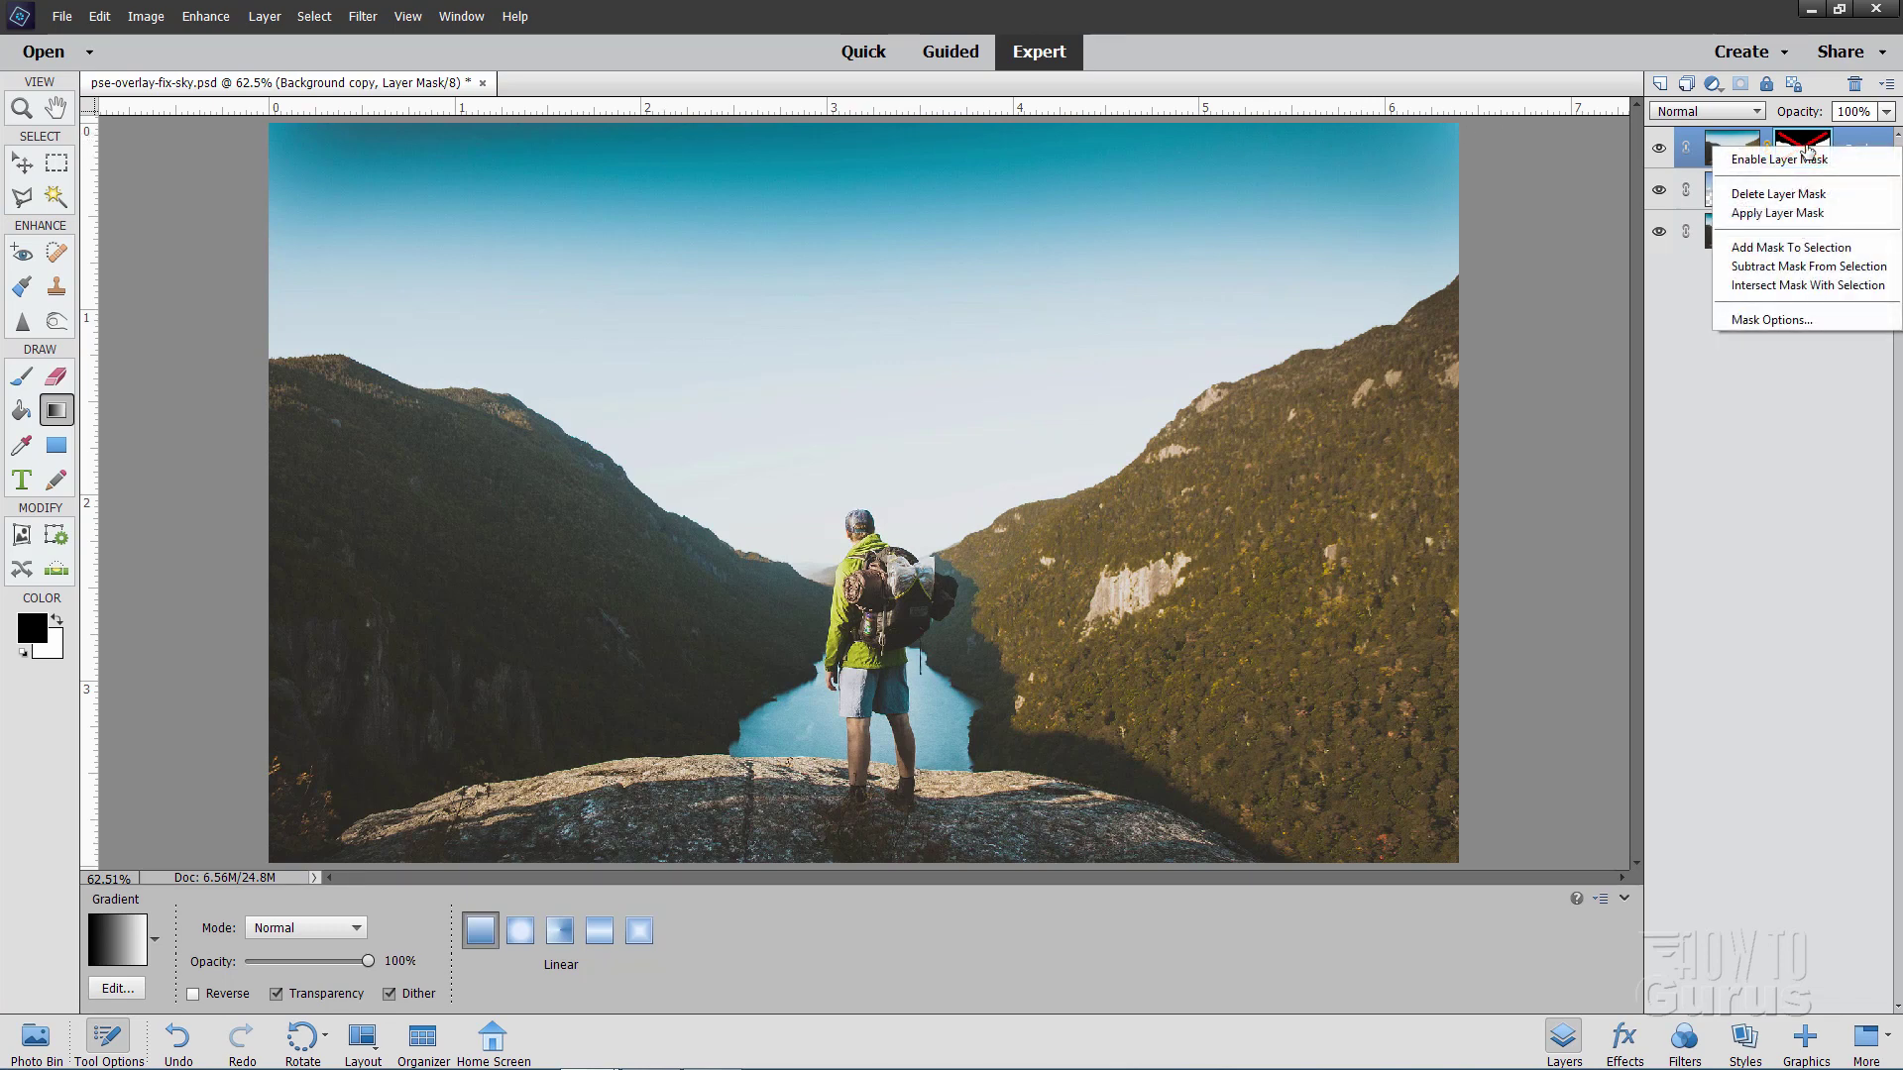
left_click(1805, 160)
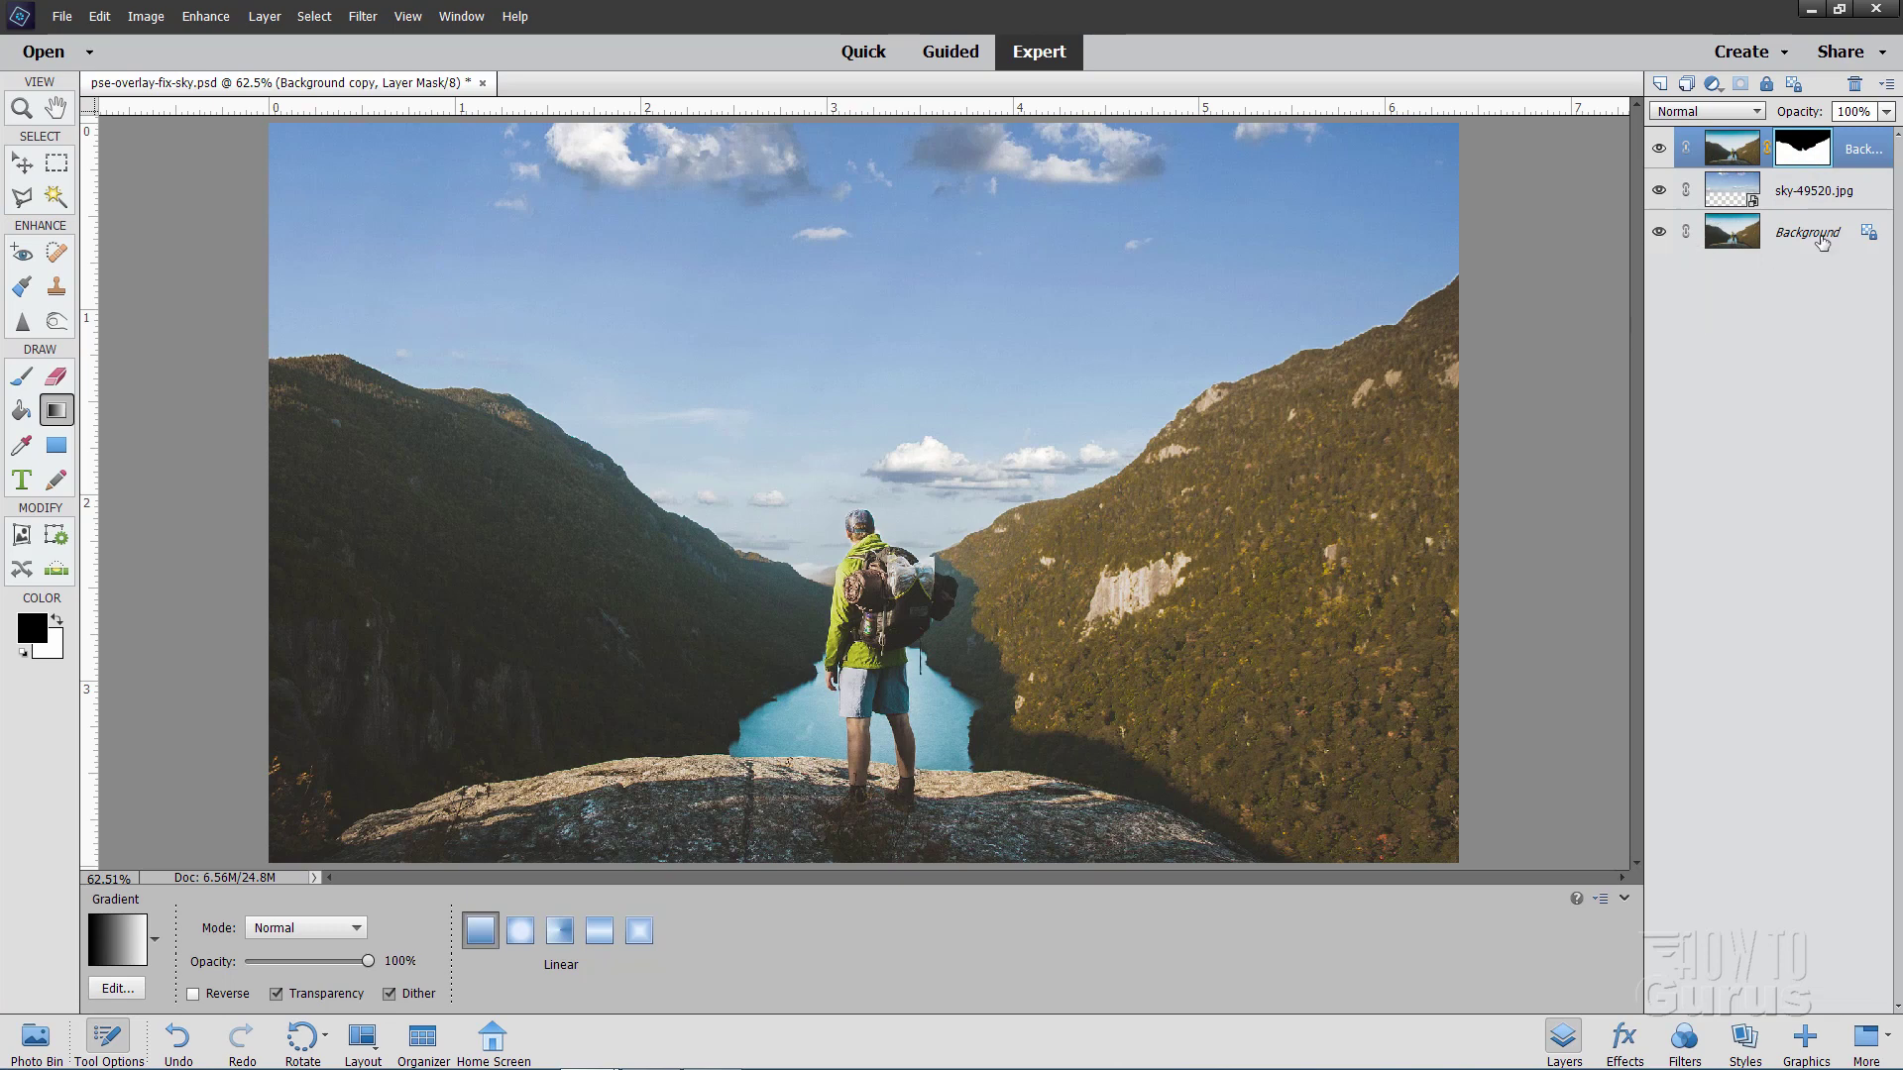
left_click(1789, 192)
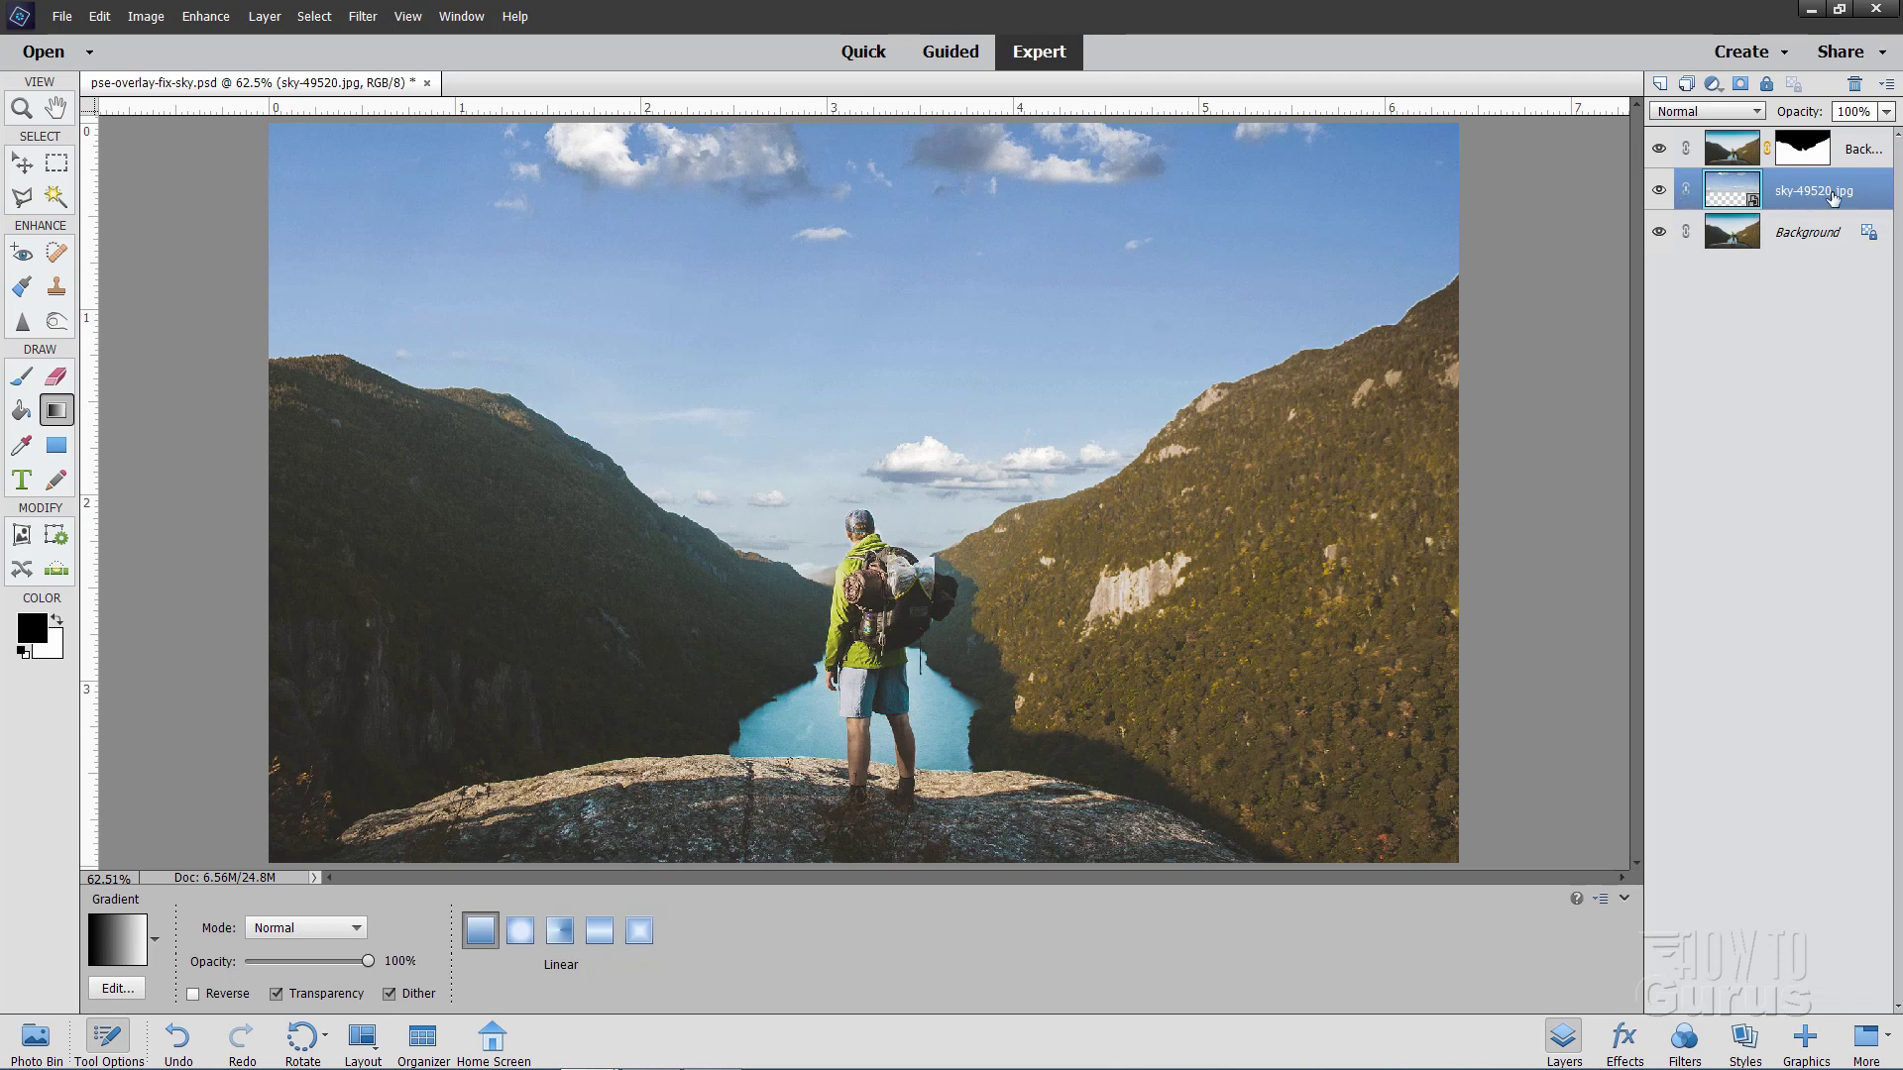
Add a layer mask to sky-49520.jpg with a vertical gradient from the canvas top down to the clouds
left_click(1739, 84)
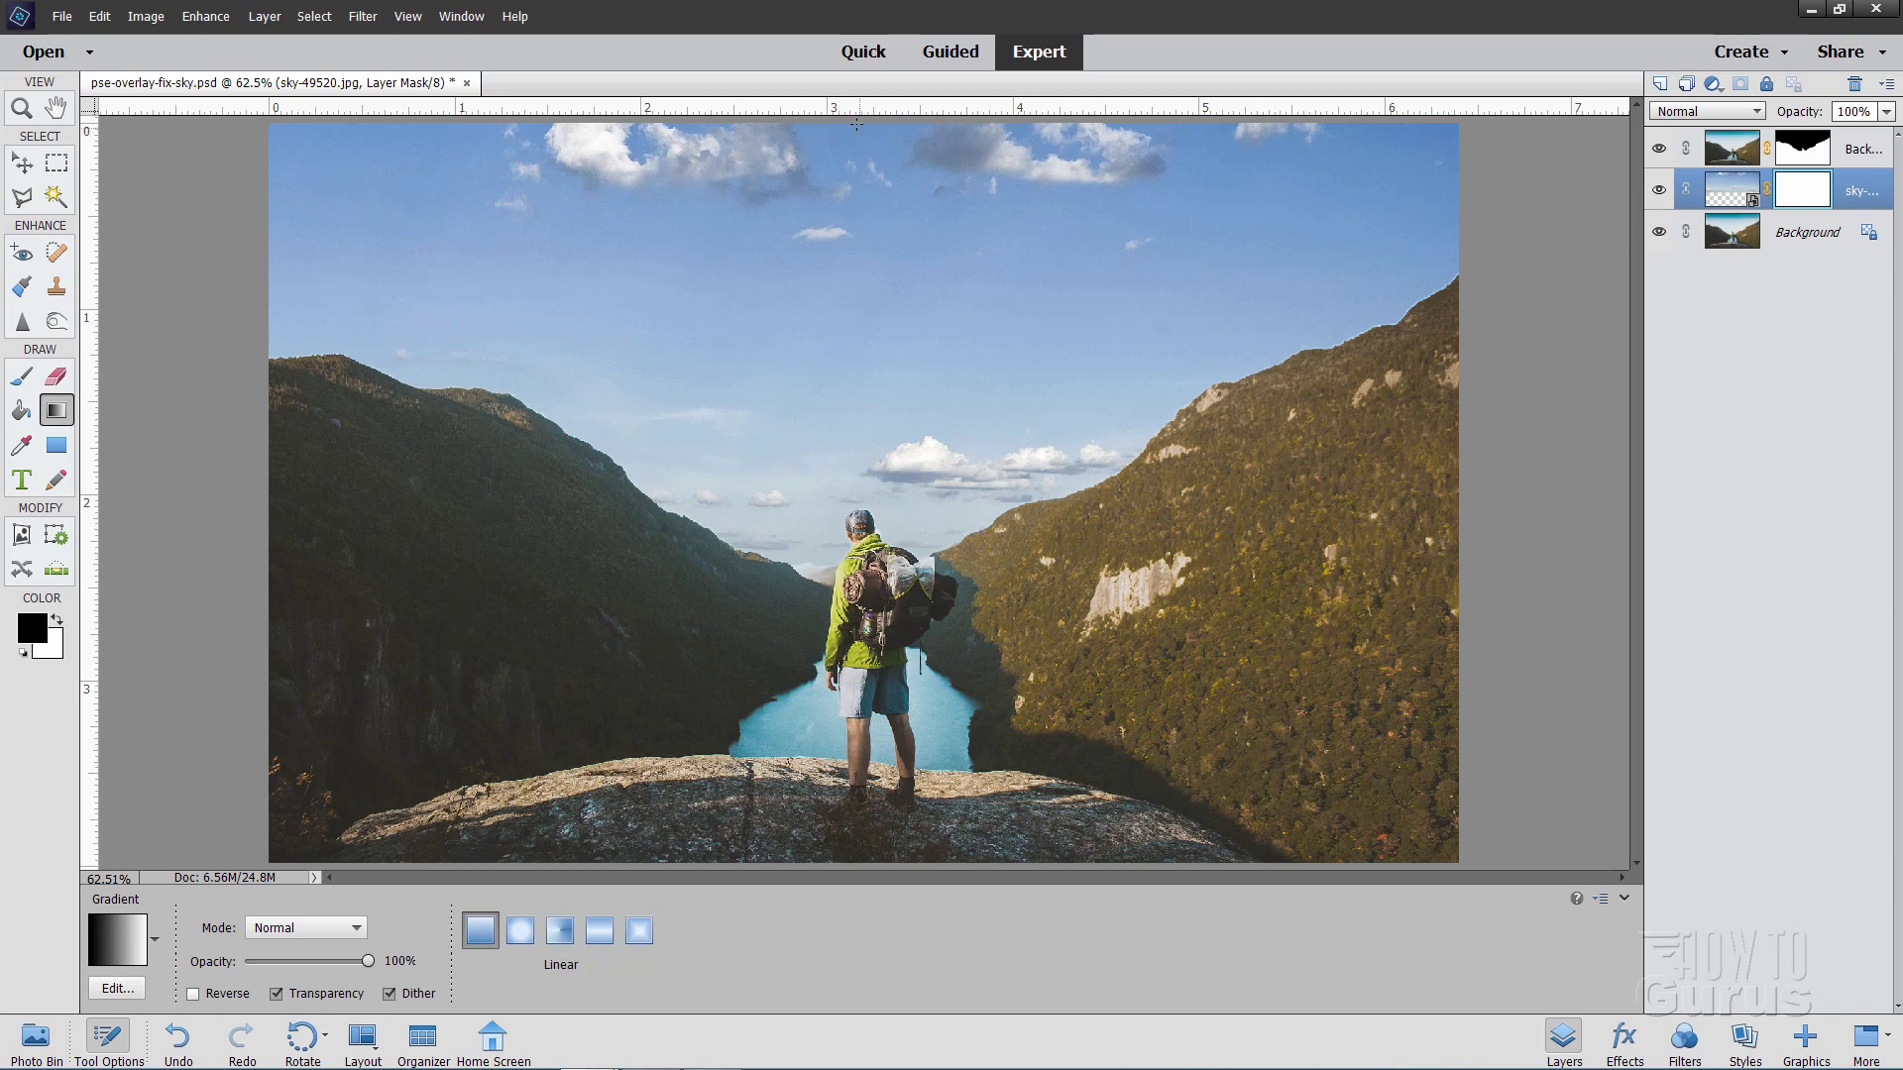
key("shift")
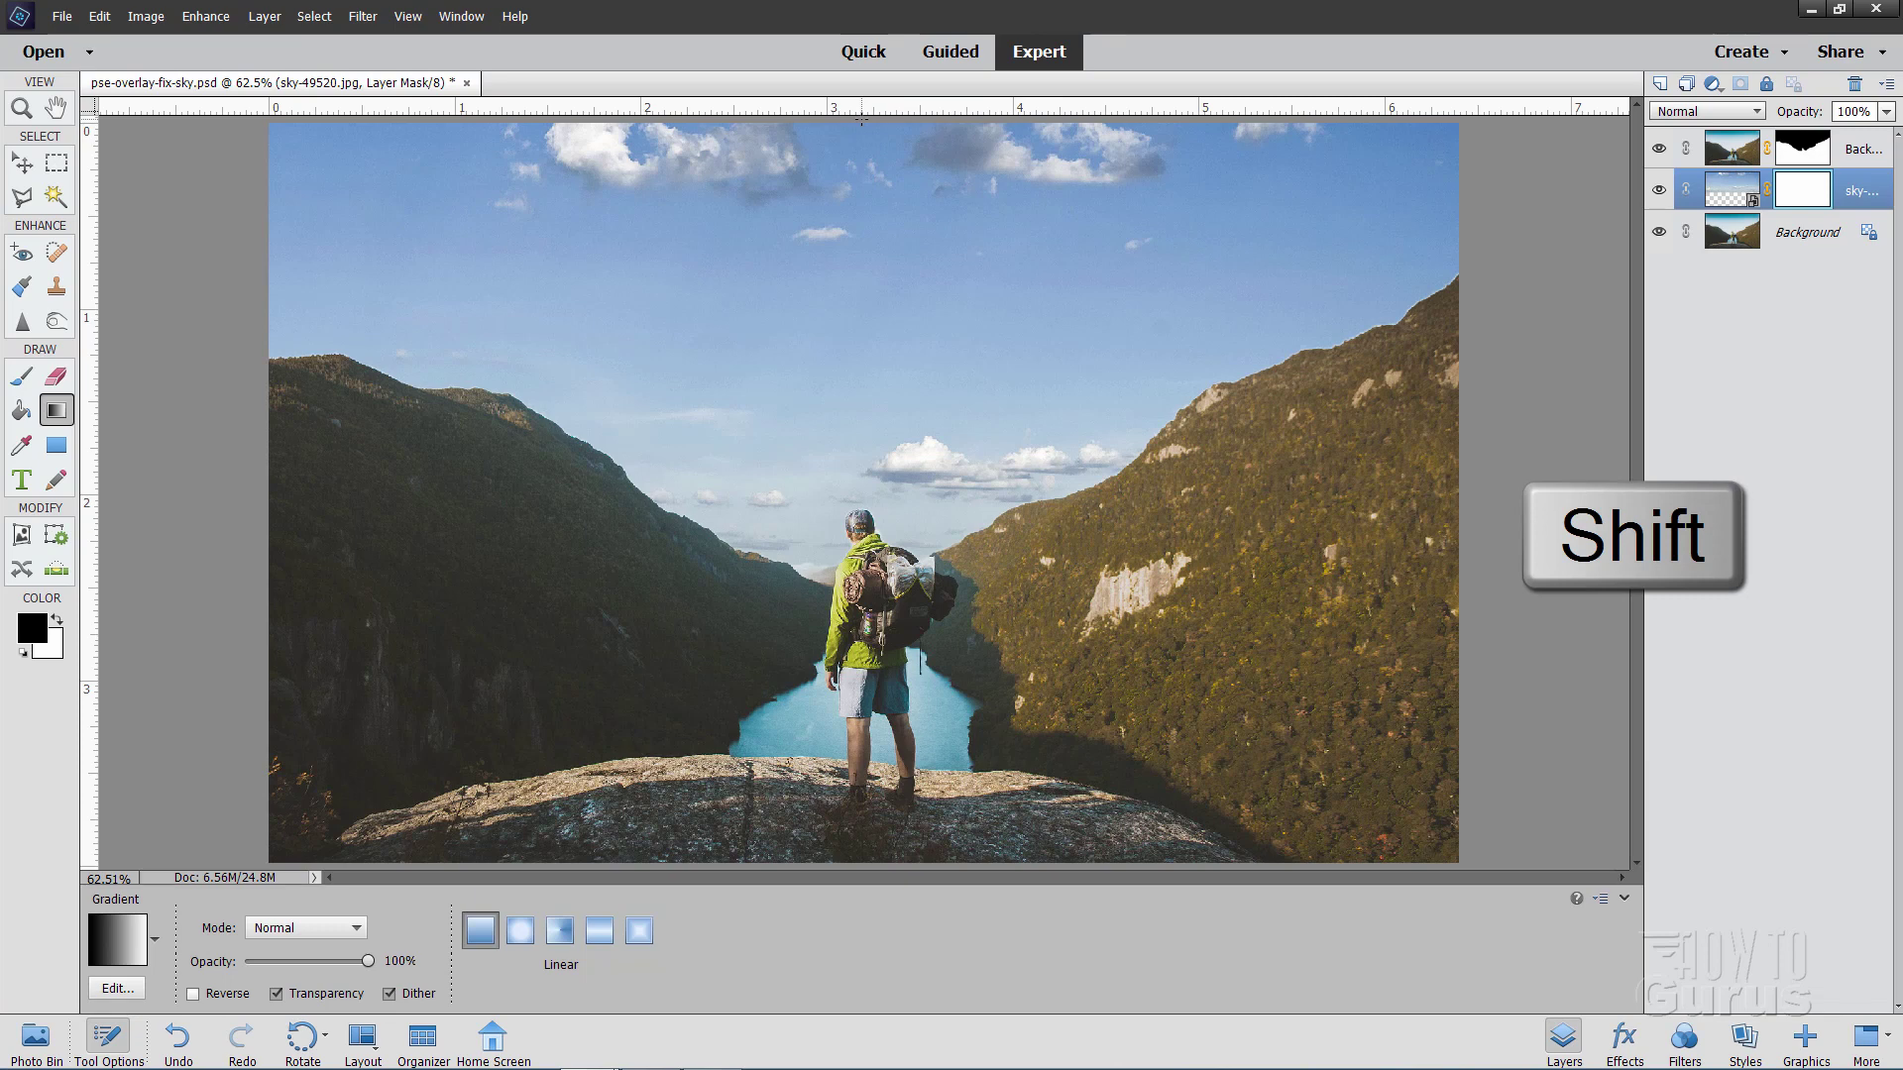
left_click_drag(861, 125, 819, 502)
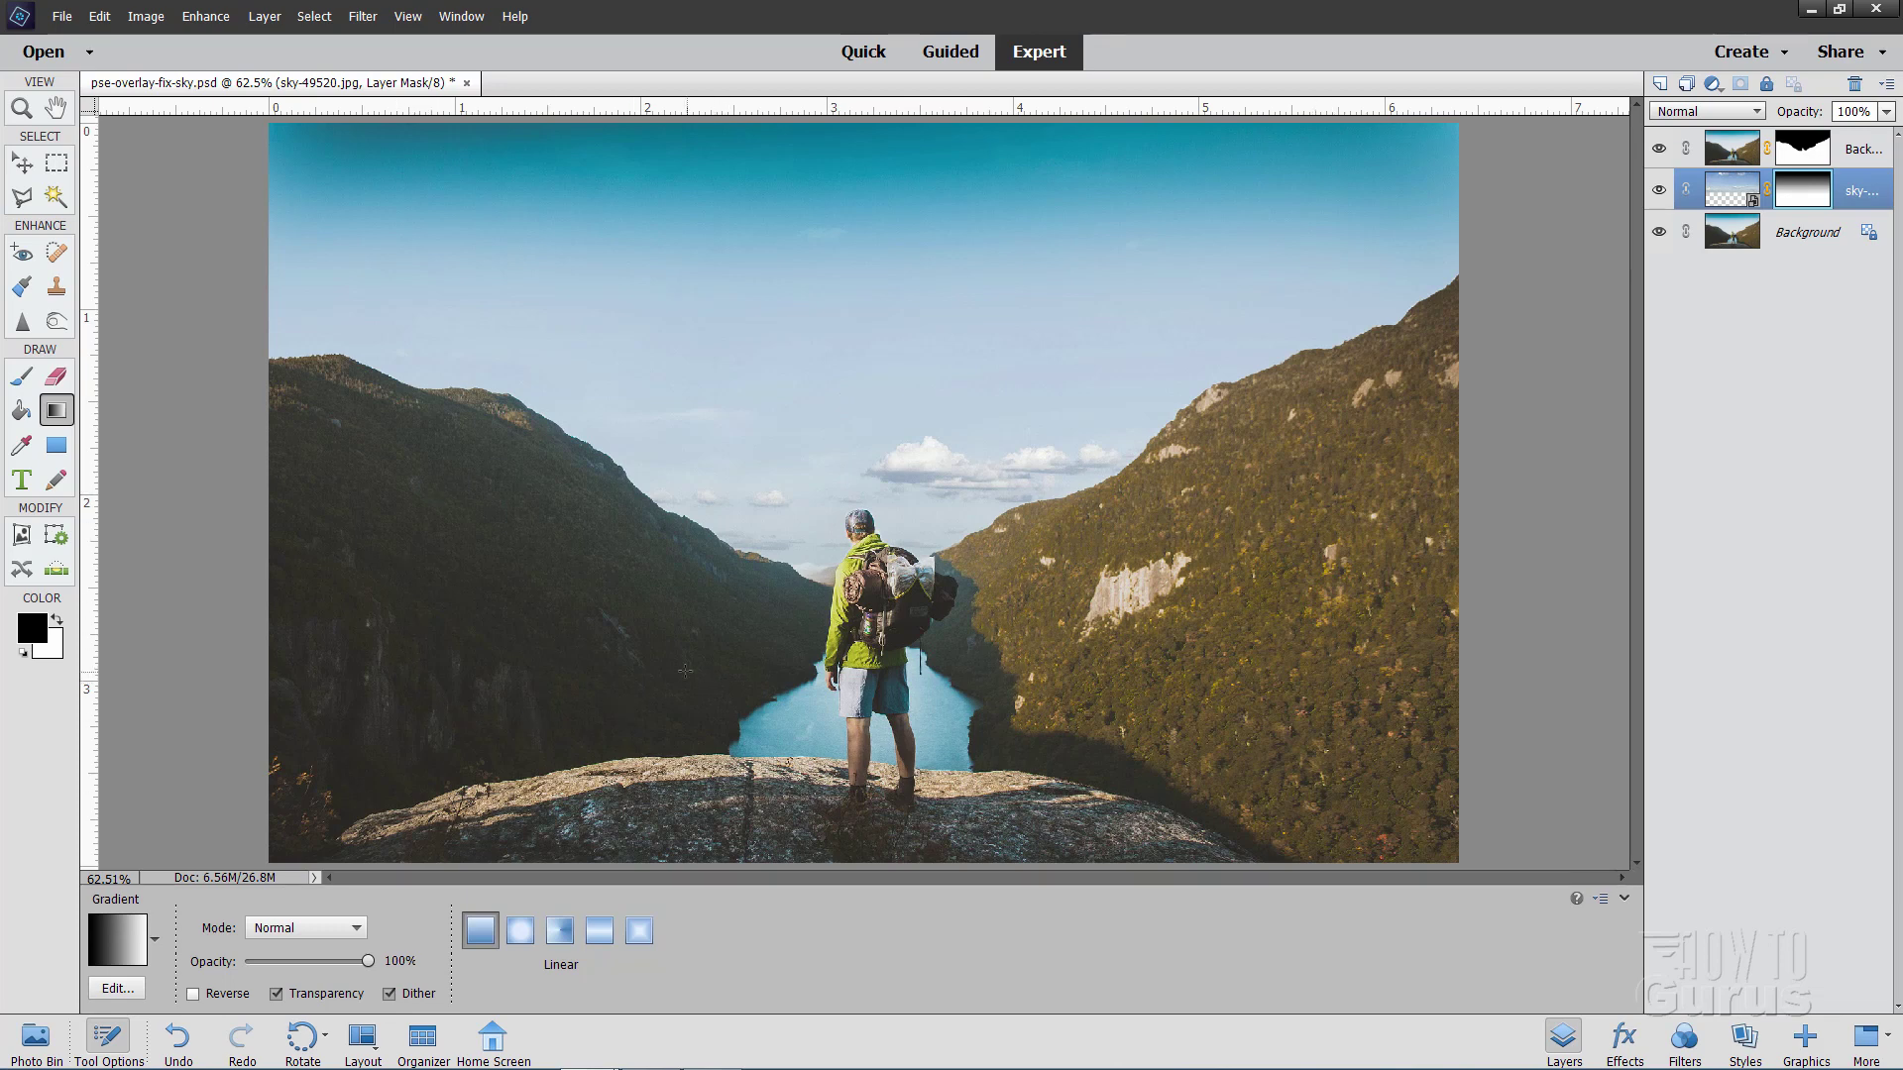
Create a Levels 1 adjustment layer clipped to the Background copy layer
left_click(1732, 151)
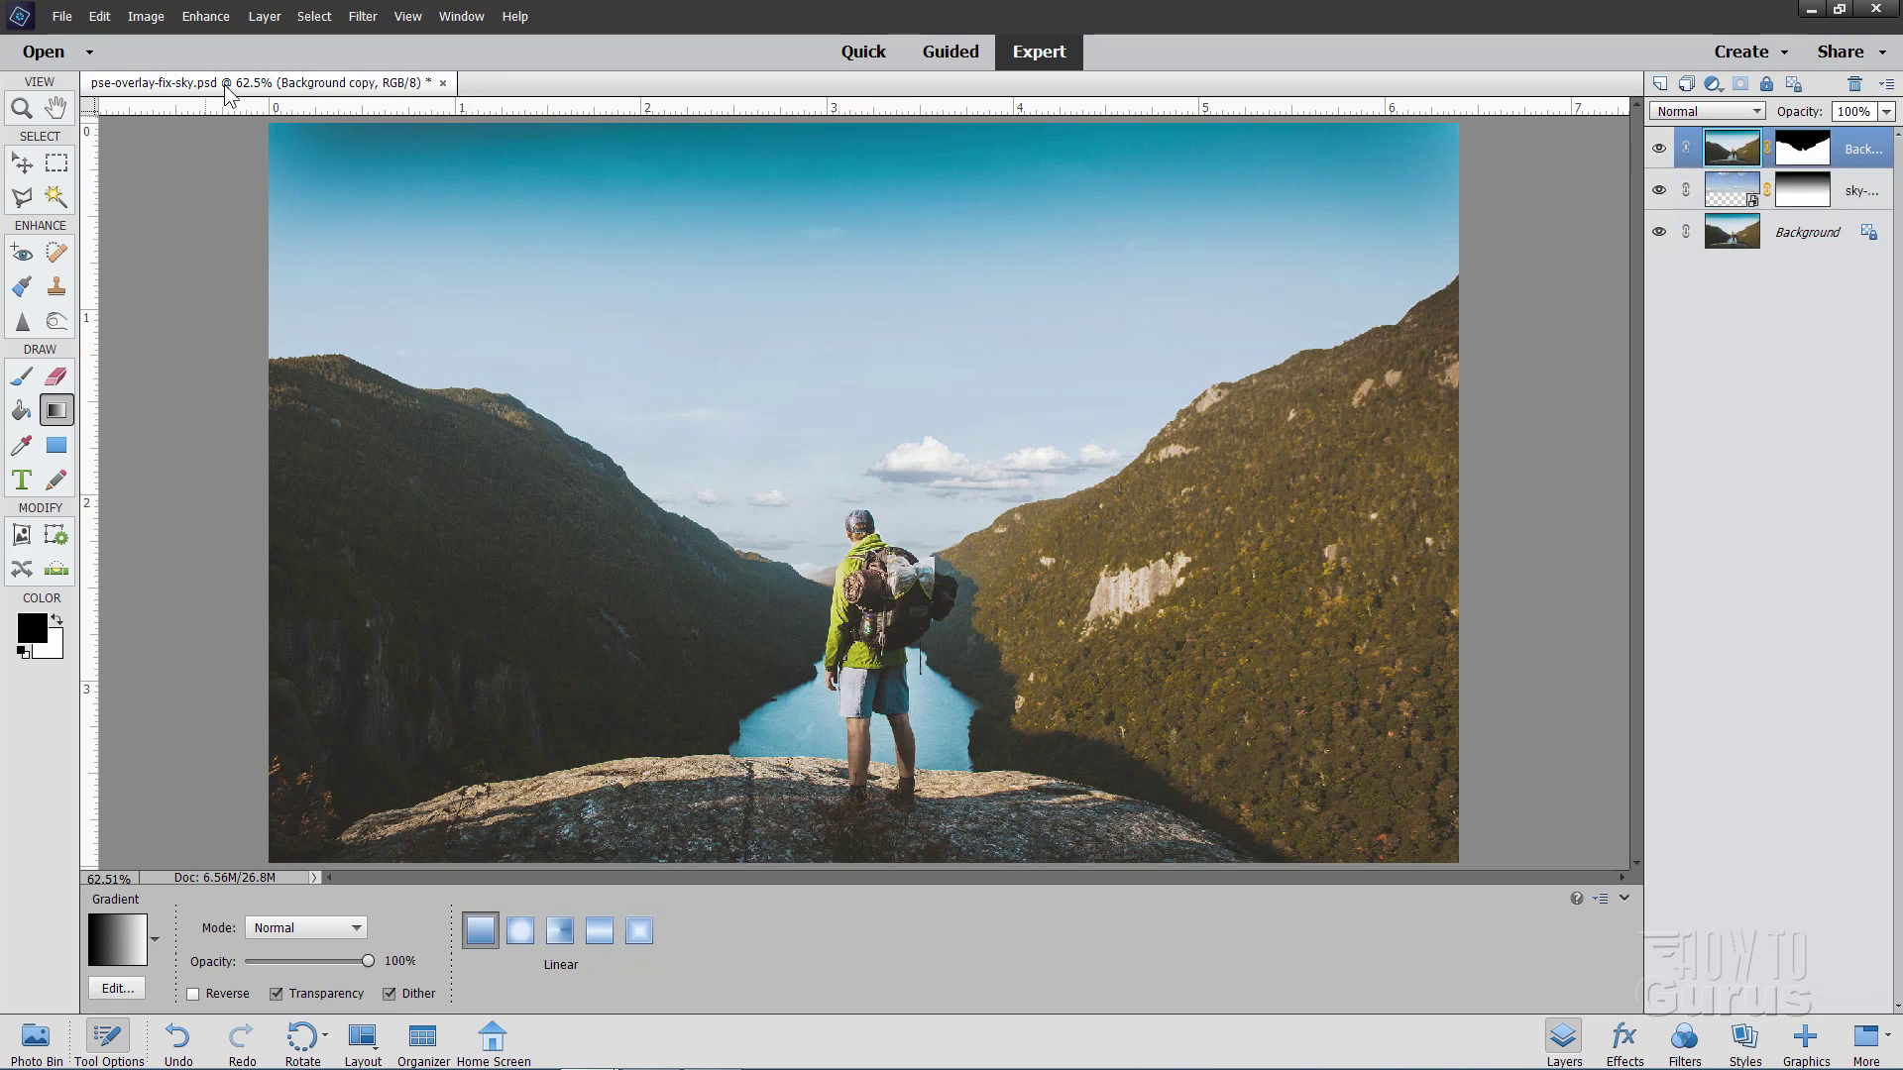
left_click(264, 16)
mouse_move(341, 169)
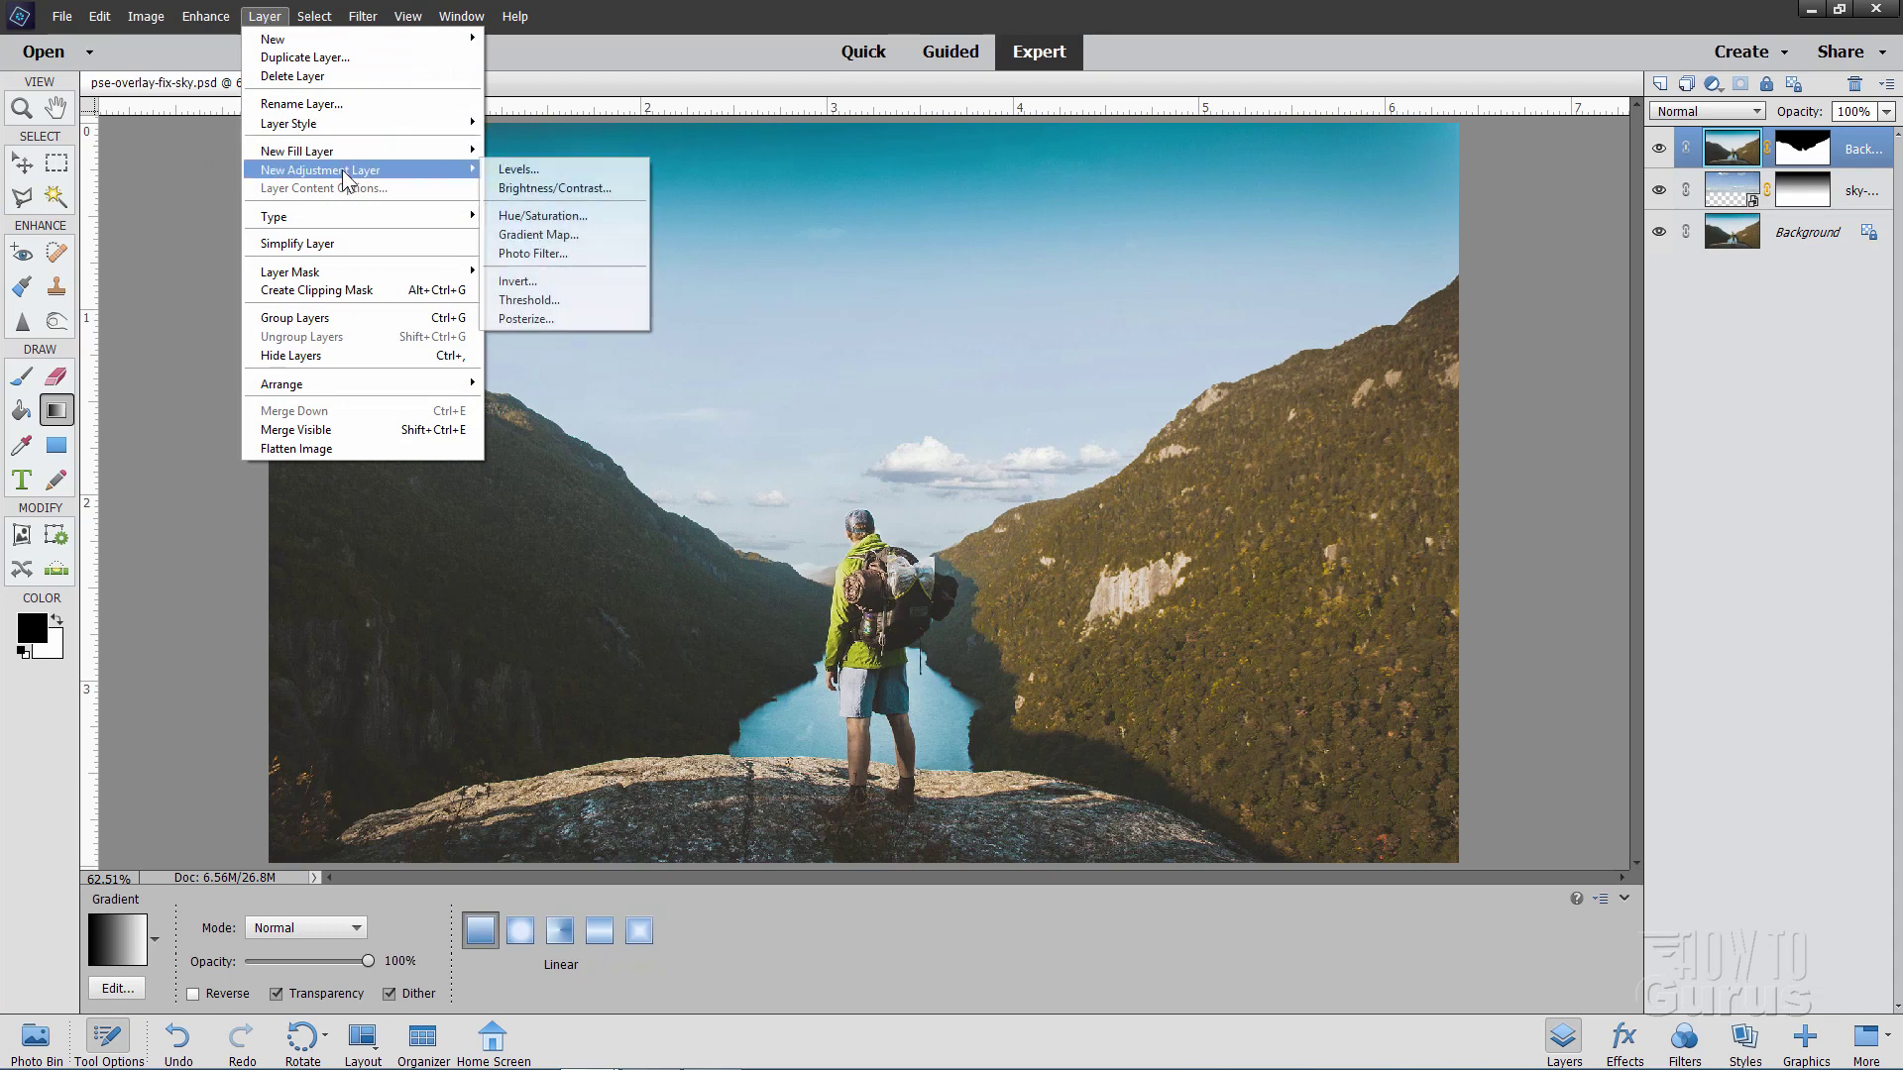
left_click(541, 168)
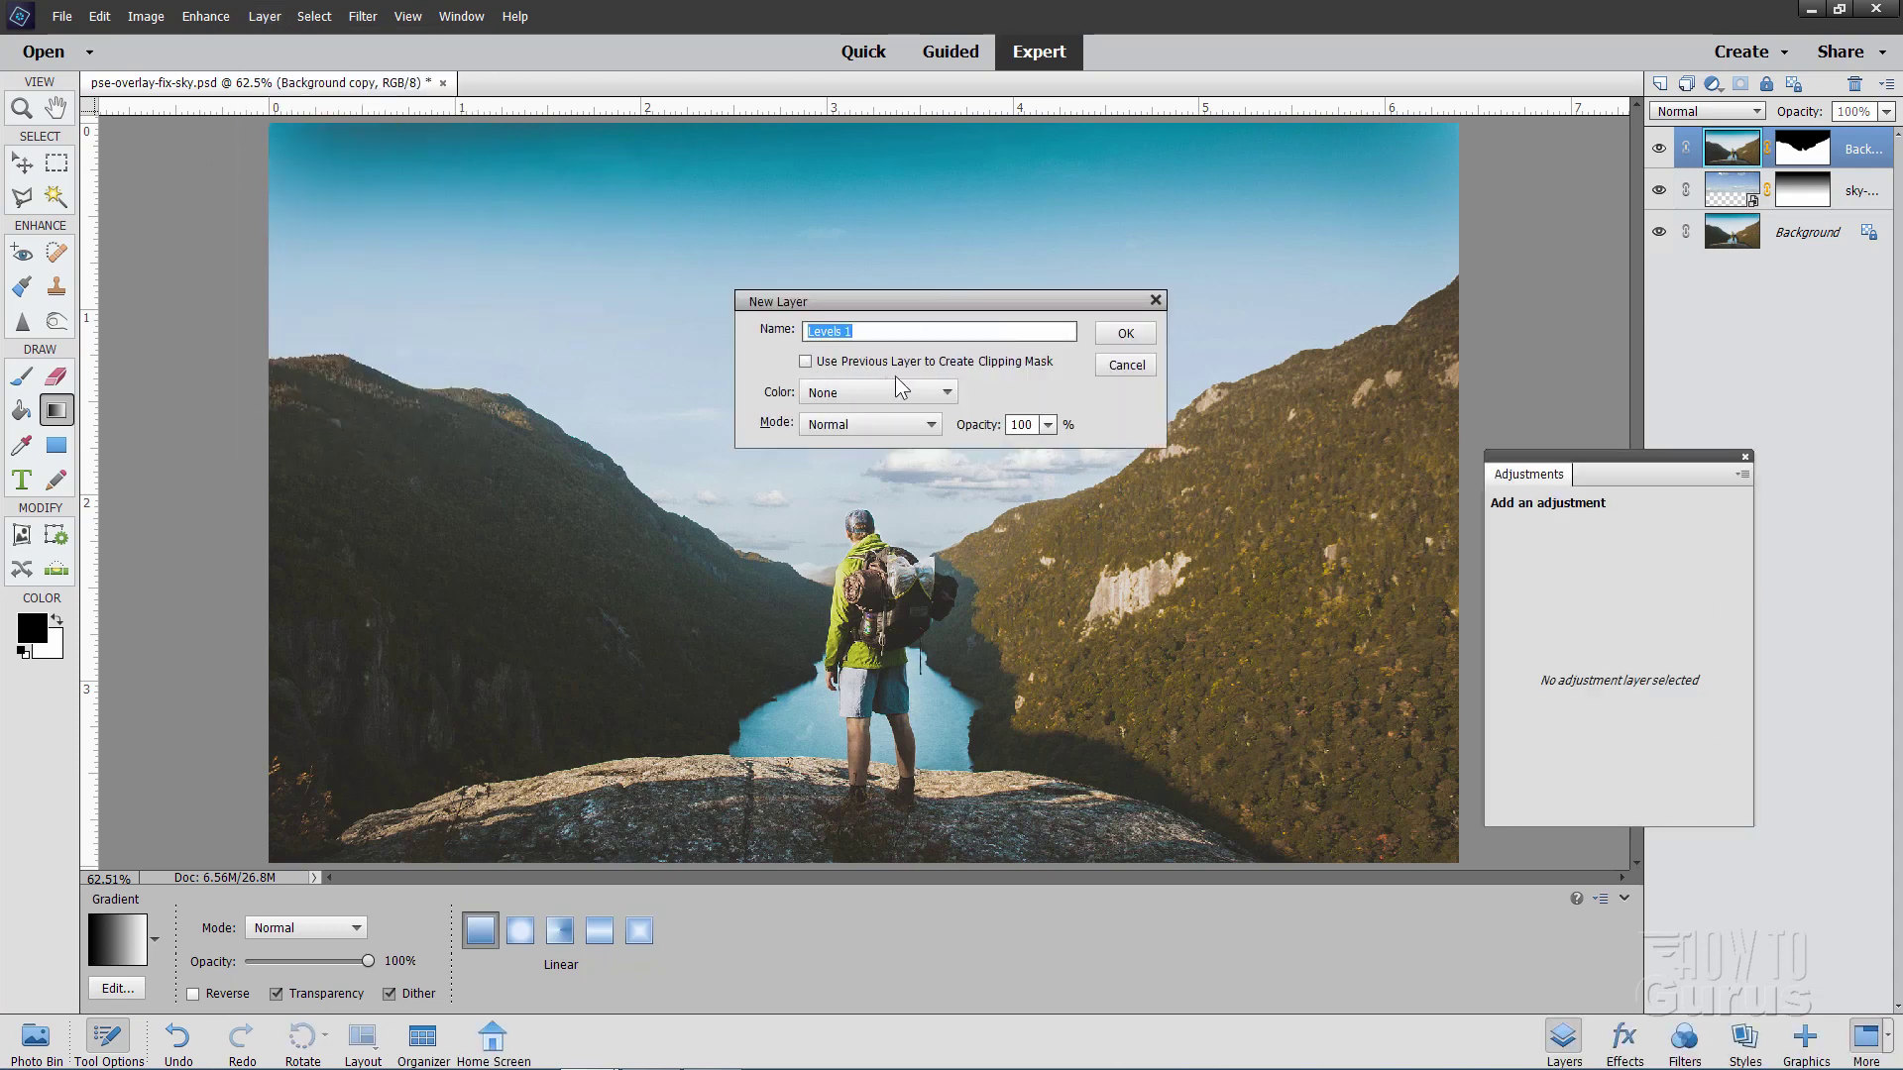
left_click(805, 362)
left_click(1122, 337)
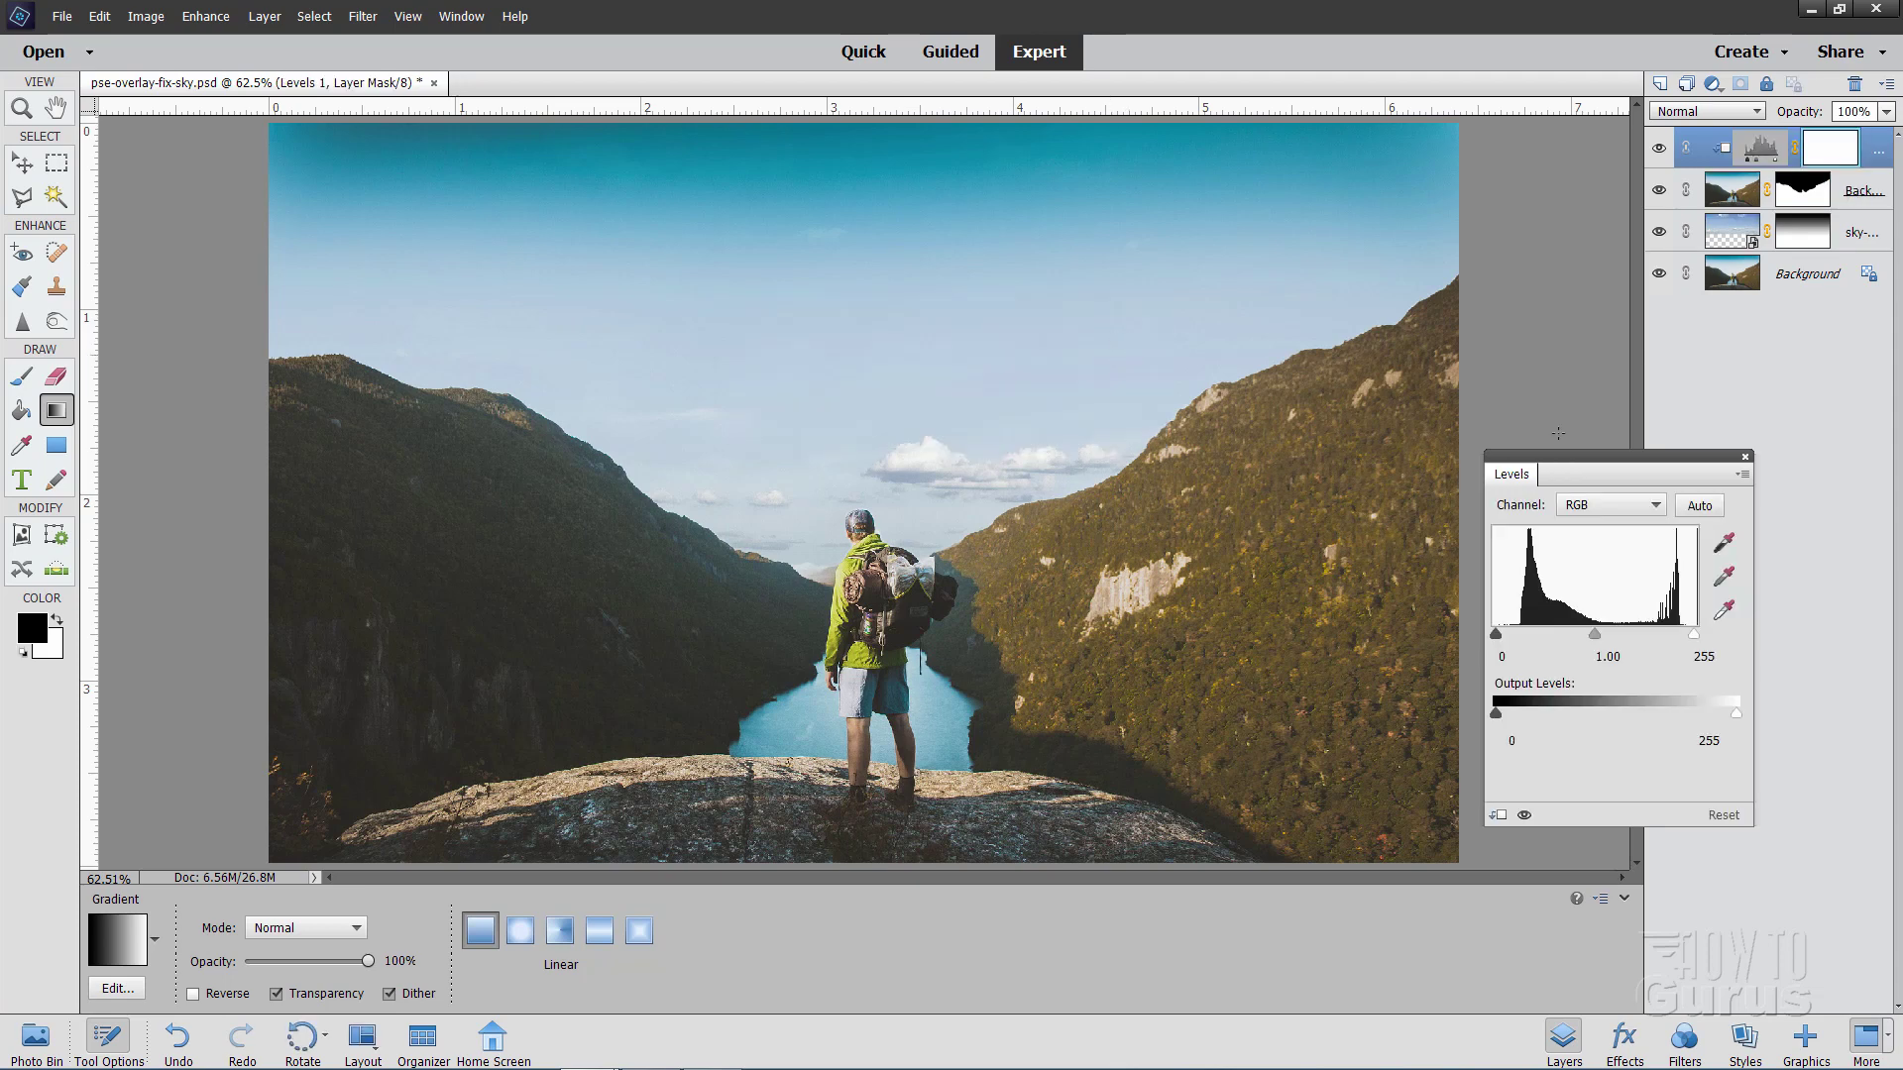
Set the Levels input sliders to 26 black and 240 white for more contrast
left_click_drag(1610, 470, 1626, 449)
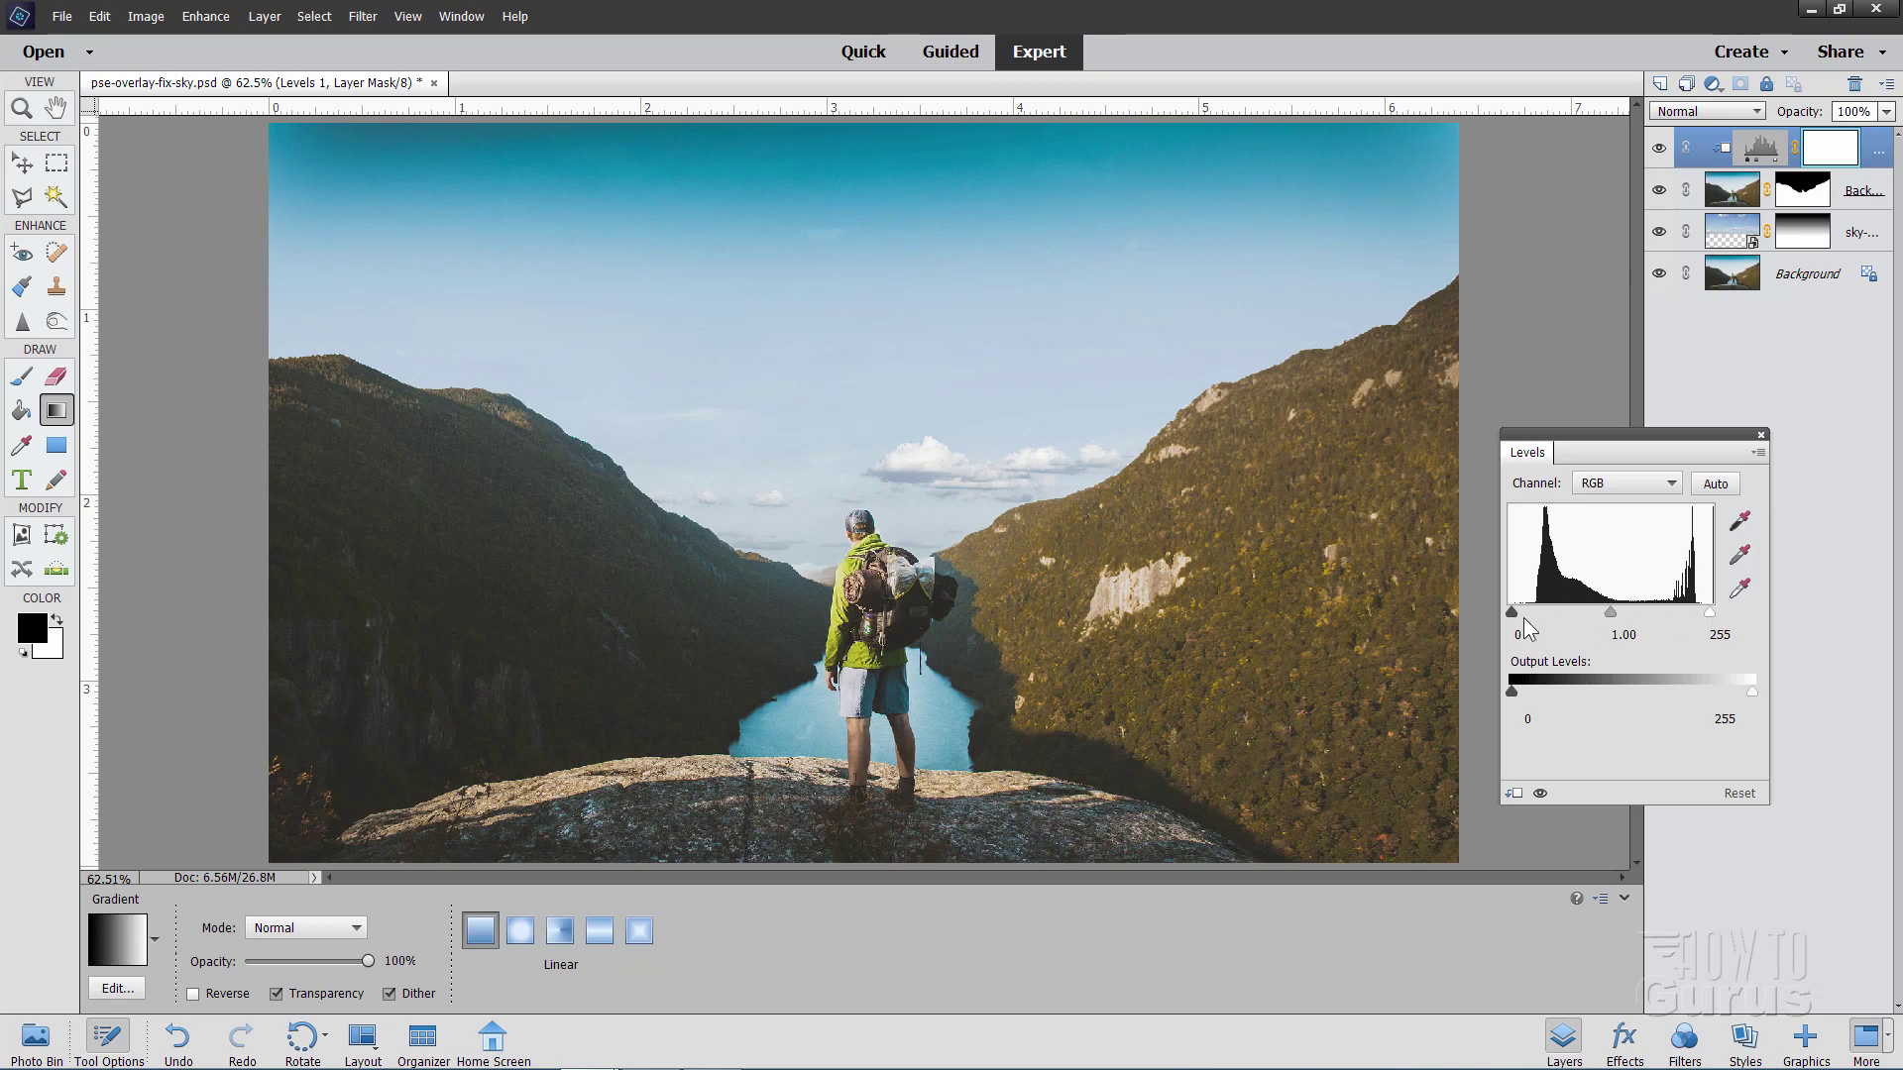
left_click_drag(1514, 611, 1533, 612)
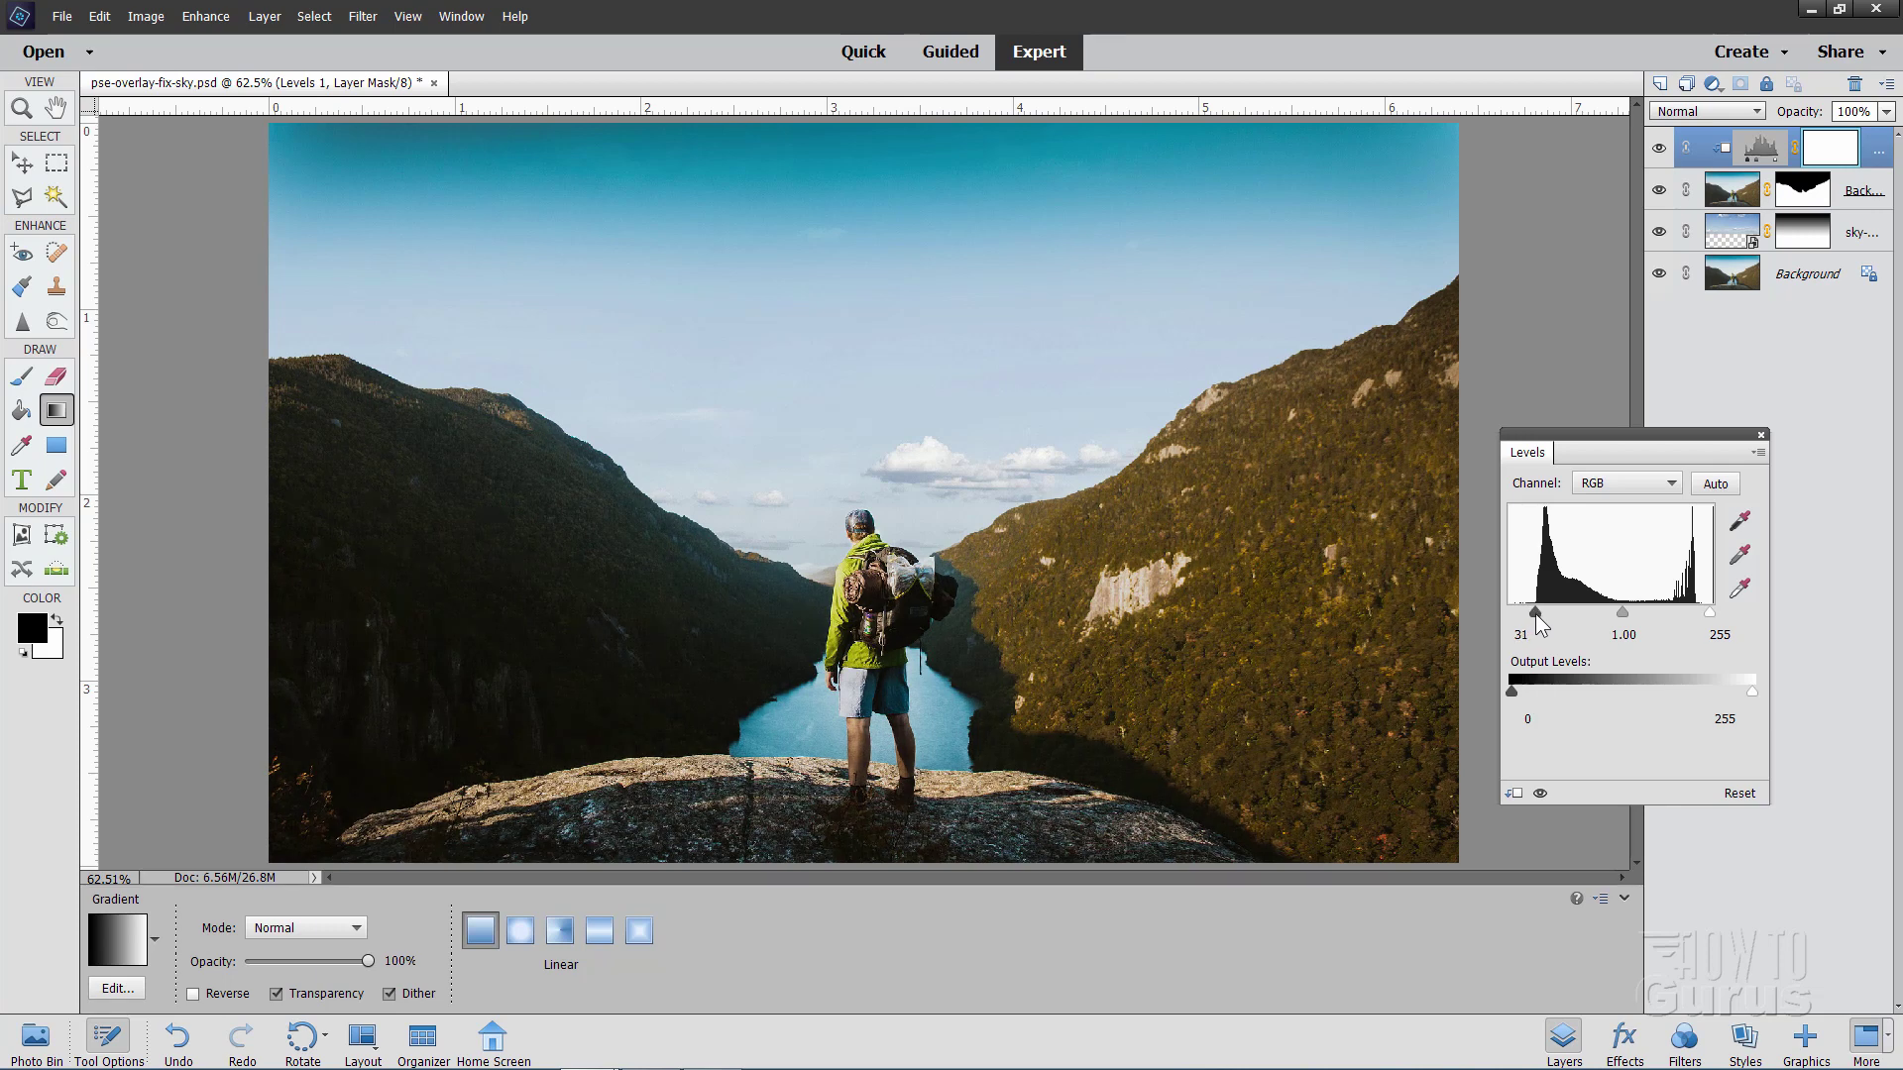
left_click_drag(1536, 615, 1573, 614)
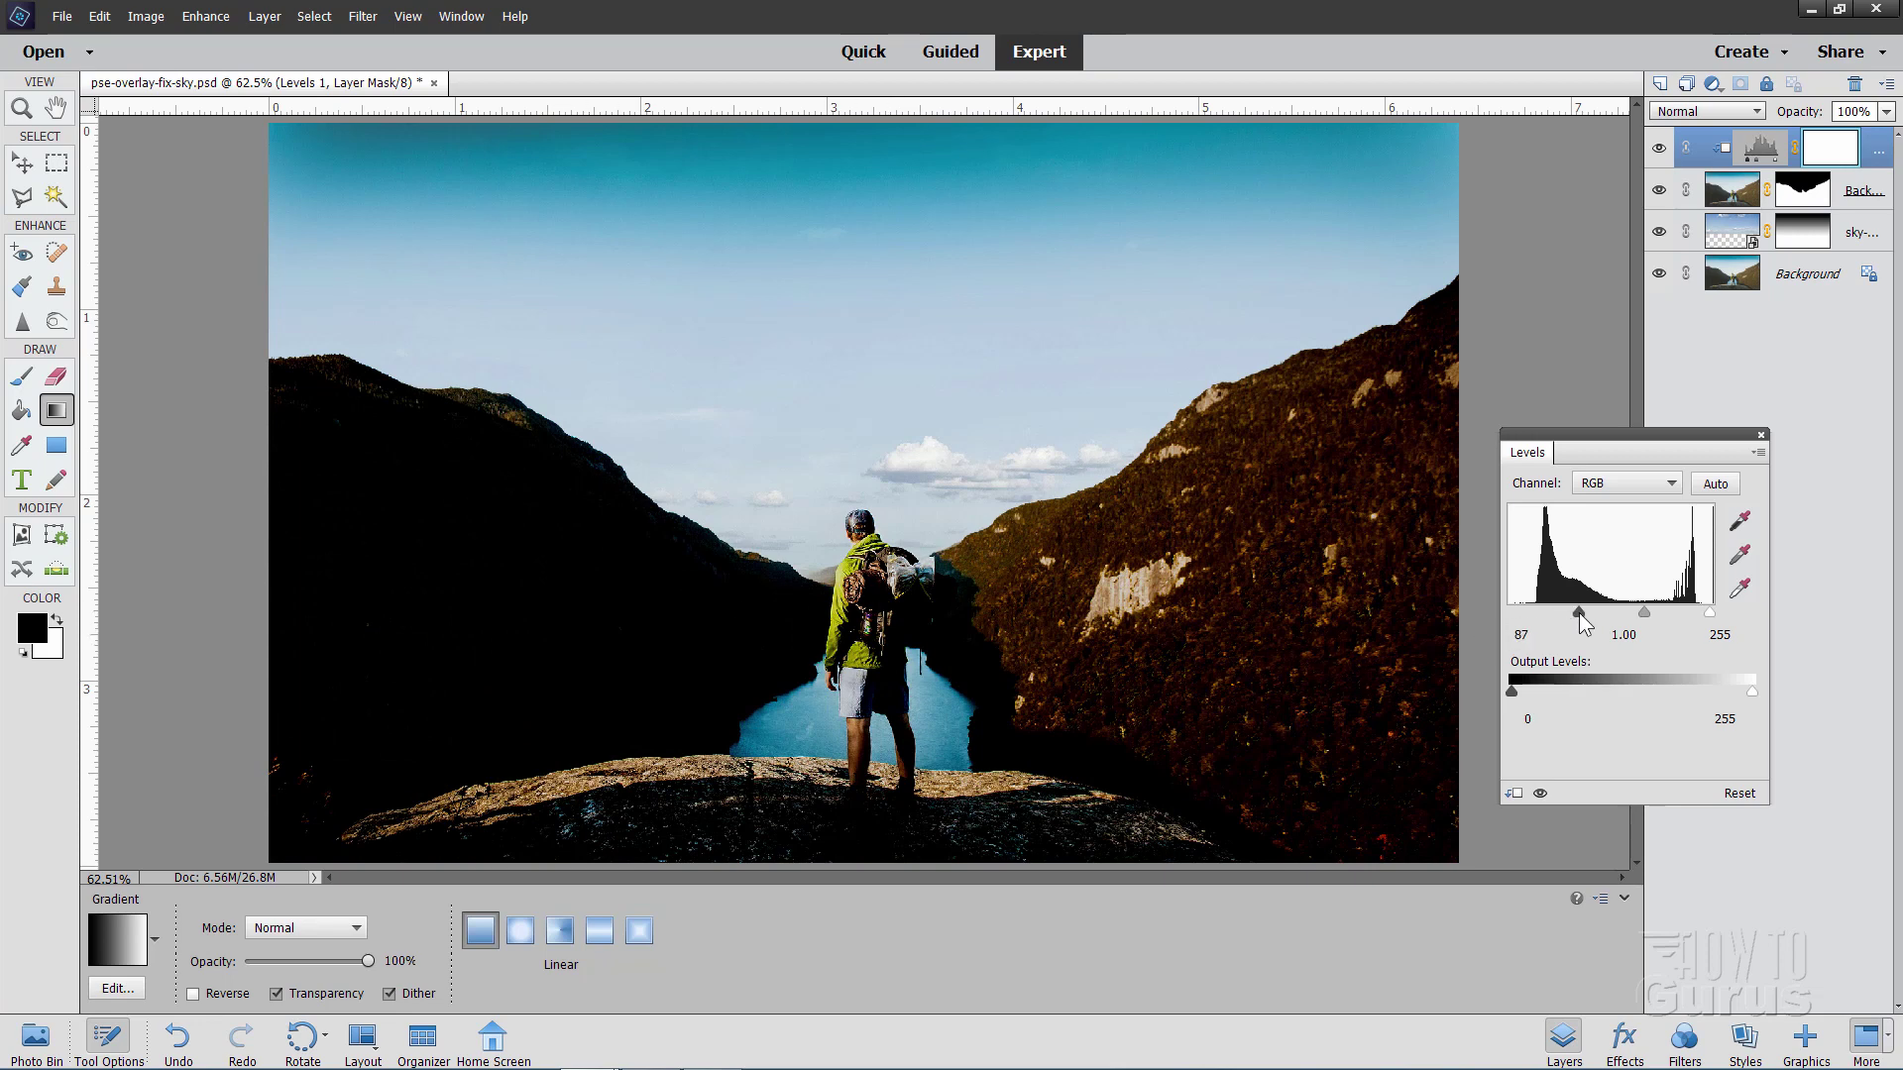
left_click_drag(1575, 613, 1531, 615)
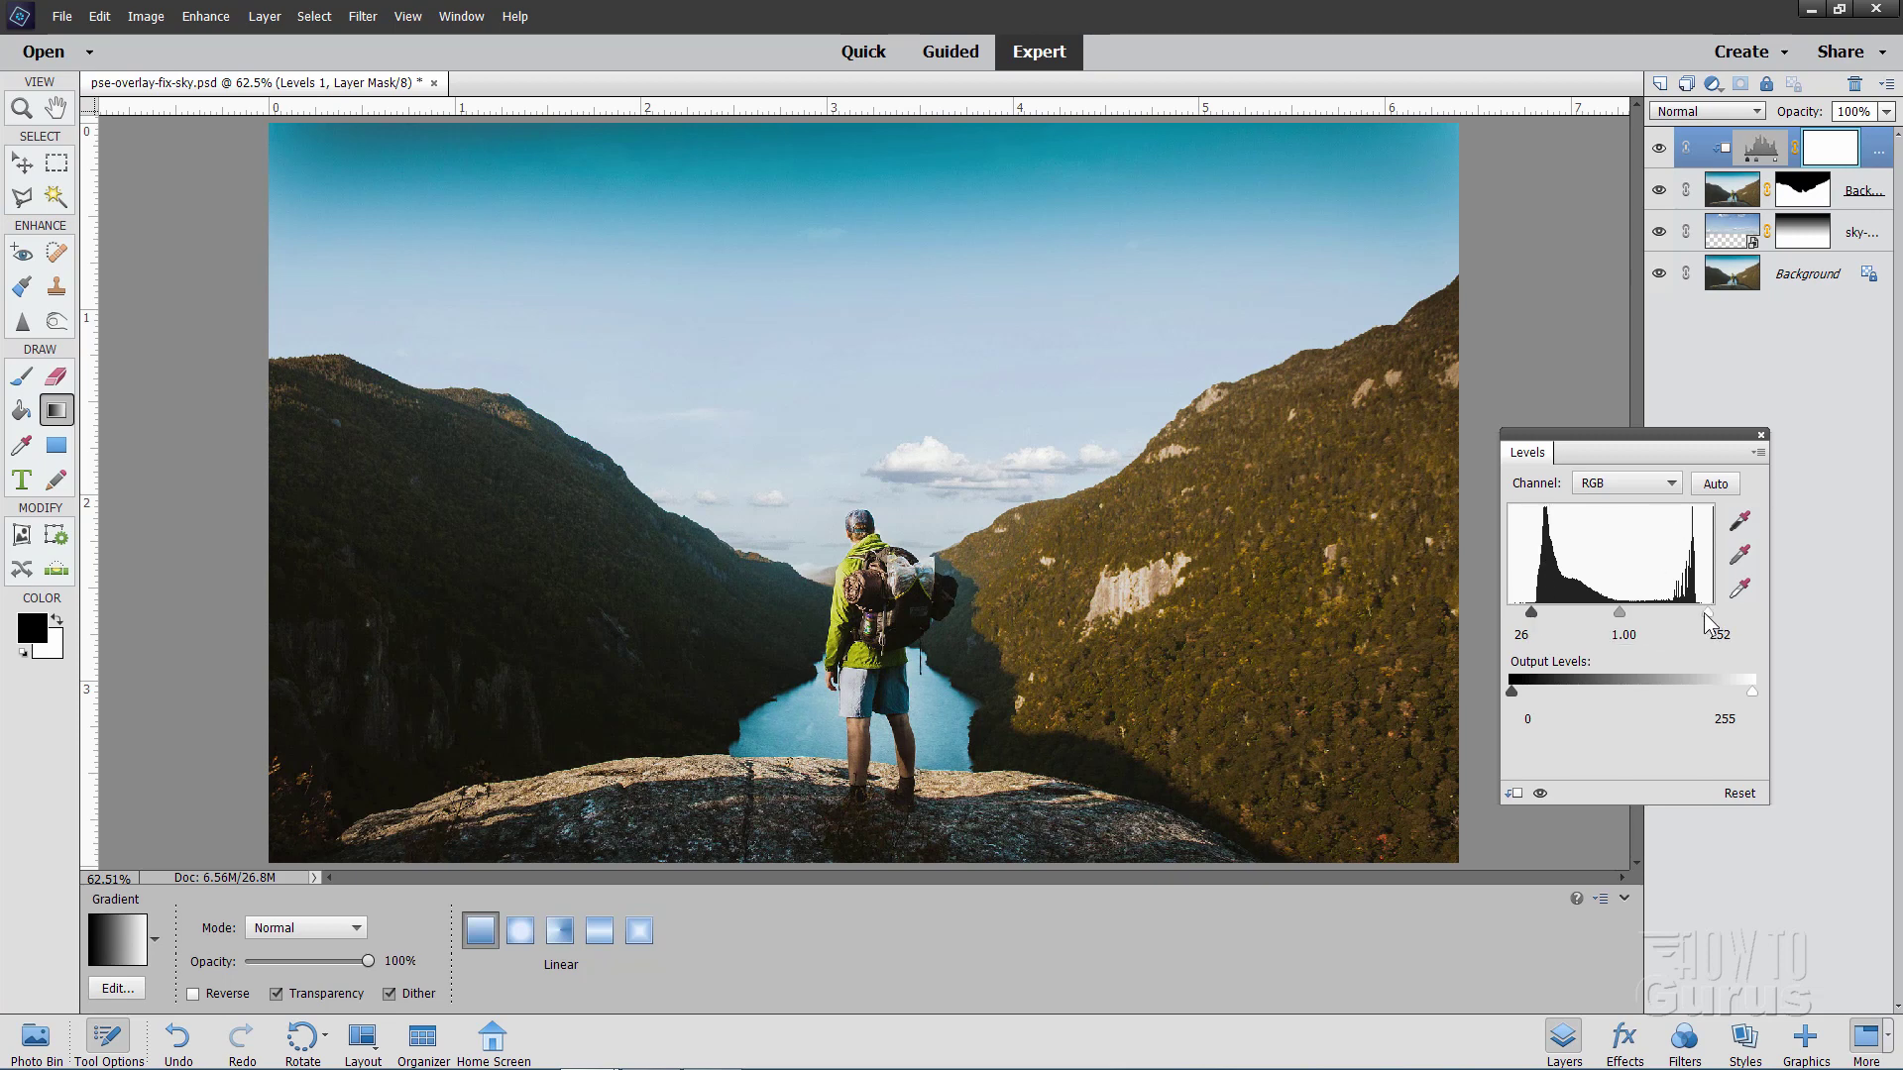
left_click_drag(1710, 613, 1699, 612)
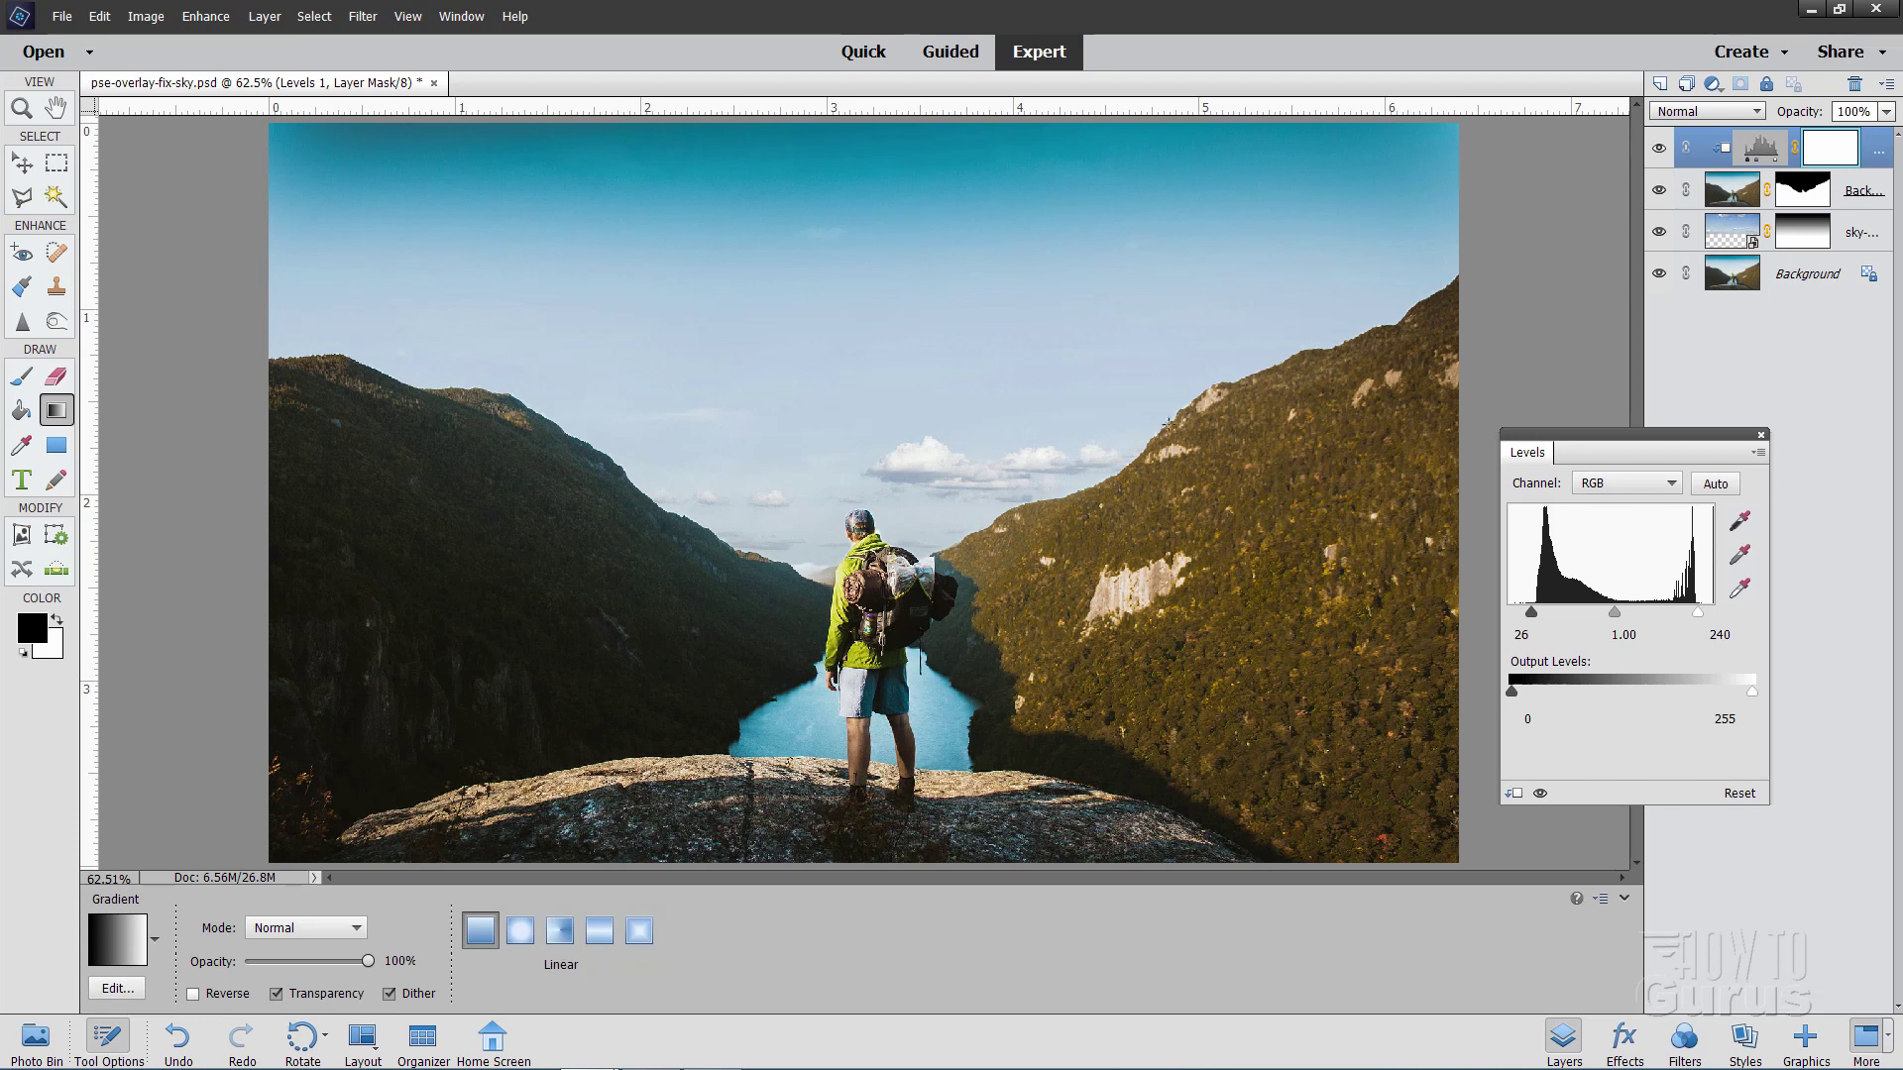
left_click(1760, 436)
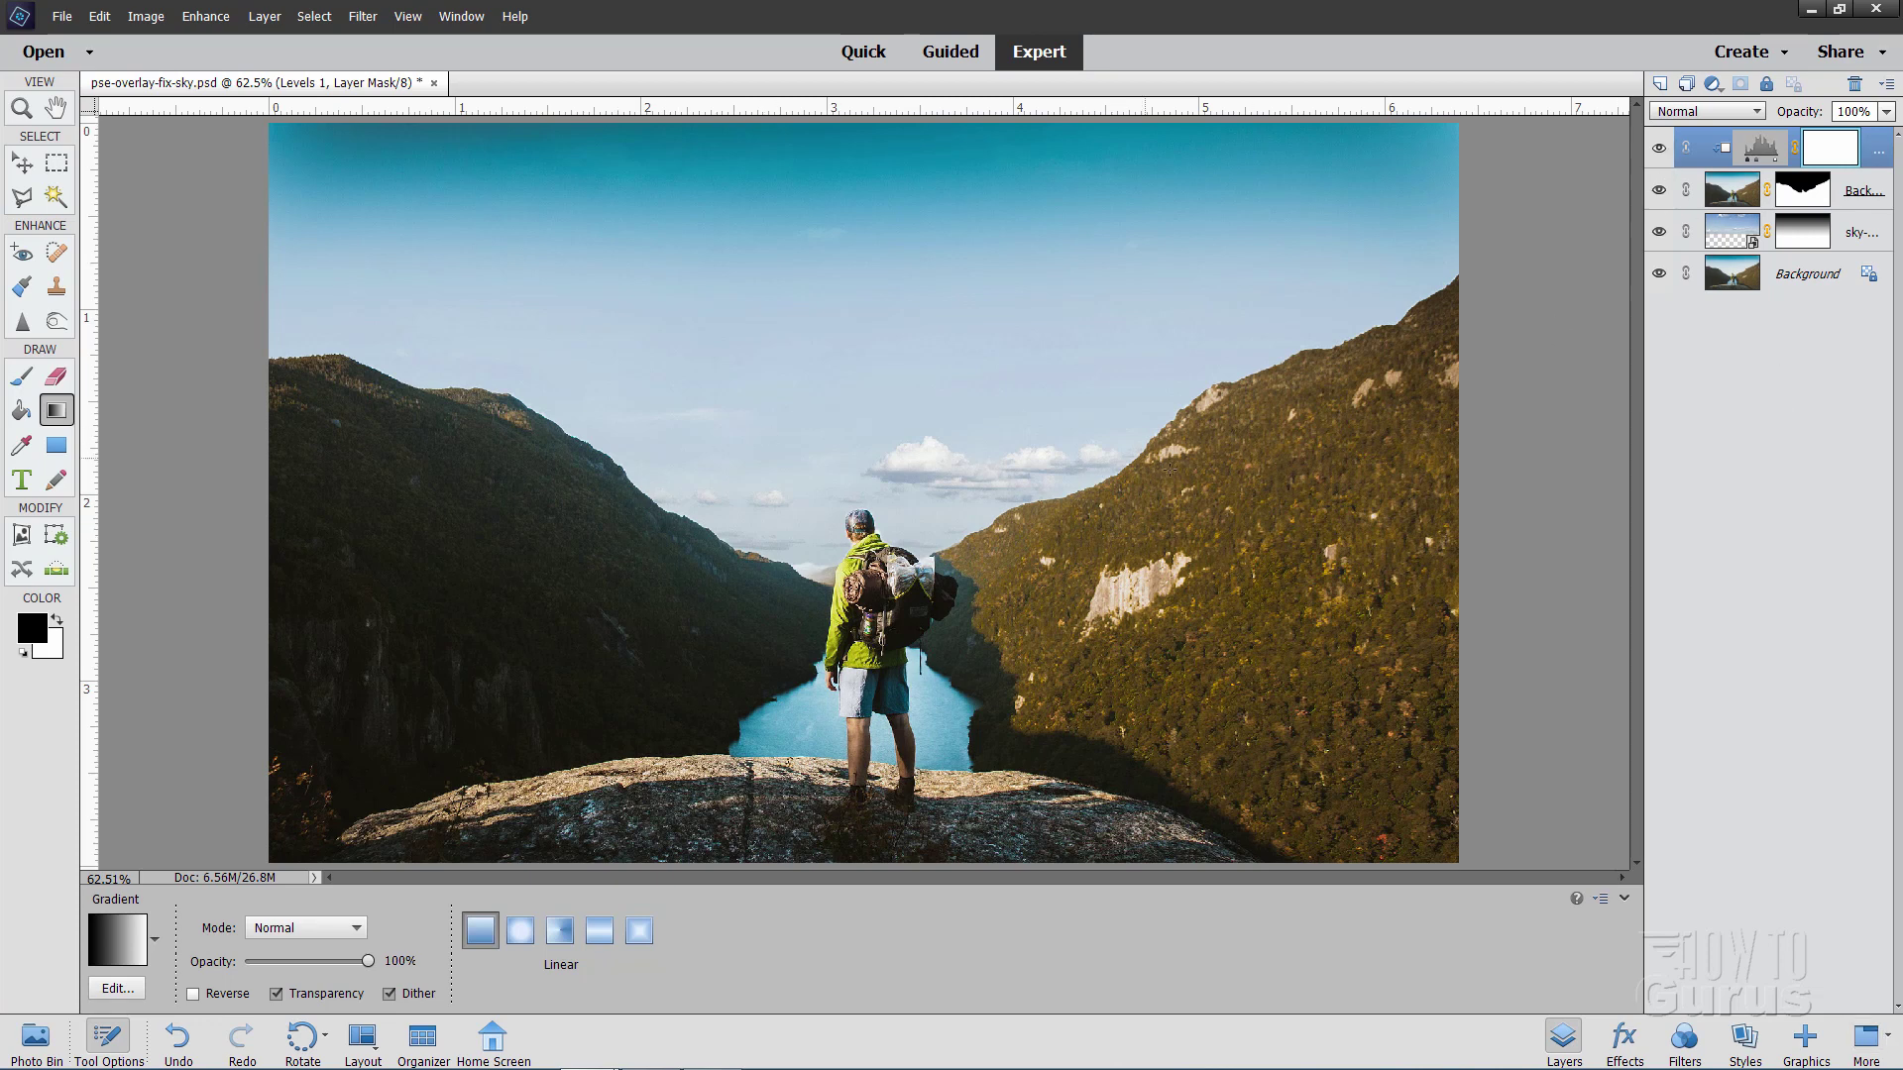
Duplicate the Background layer as Background copy 2 and move it to the top of the stack
left_click(1820, 277)
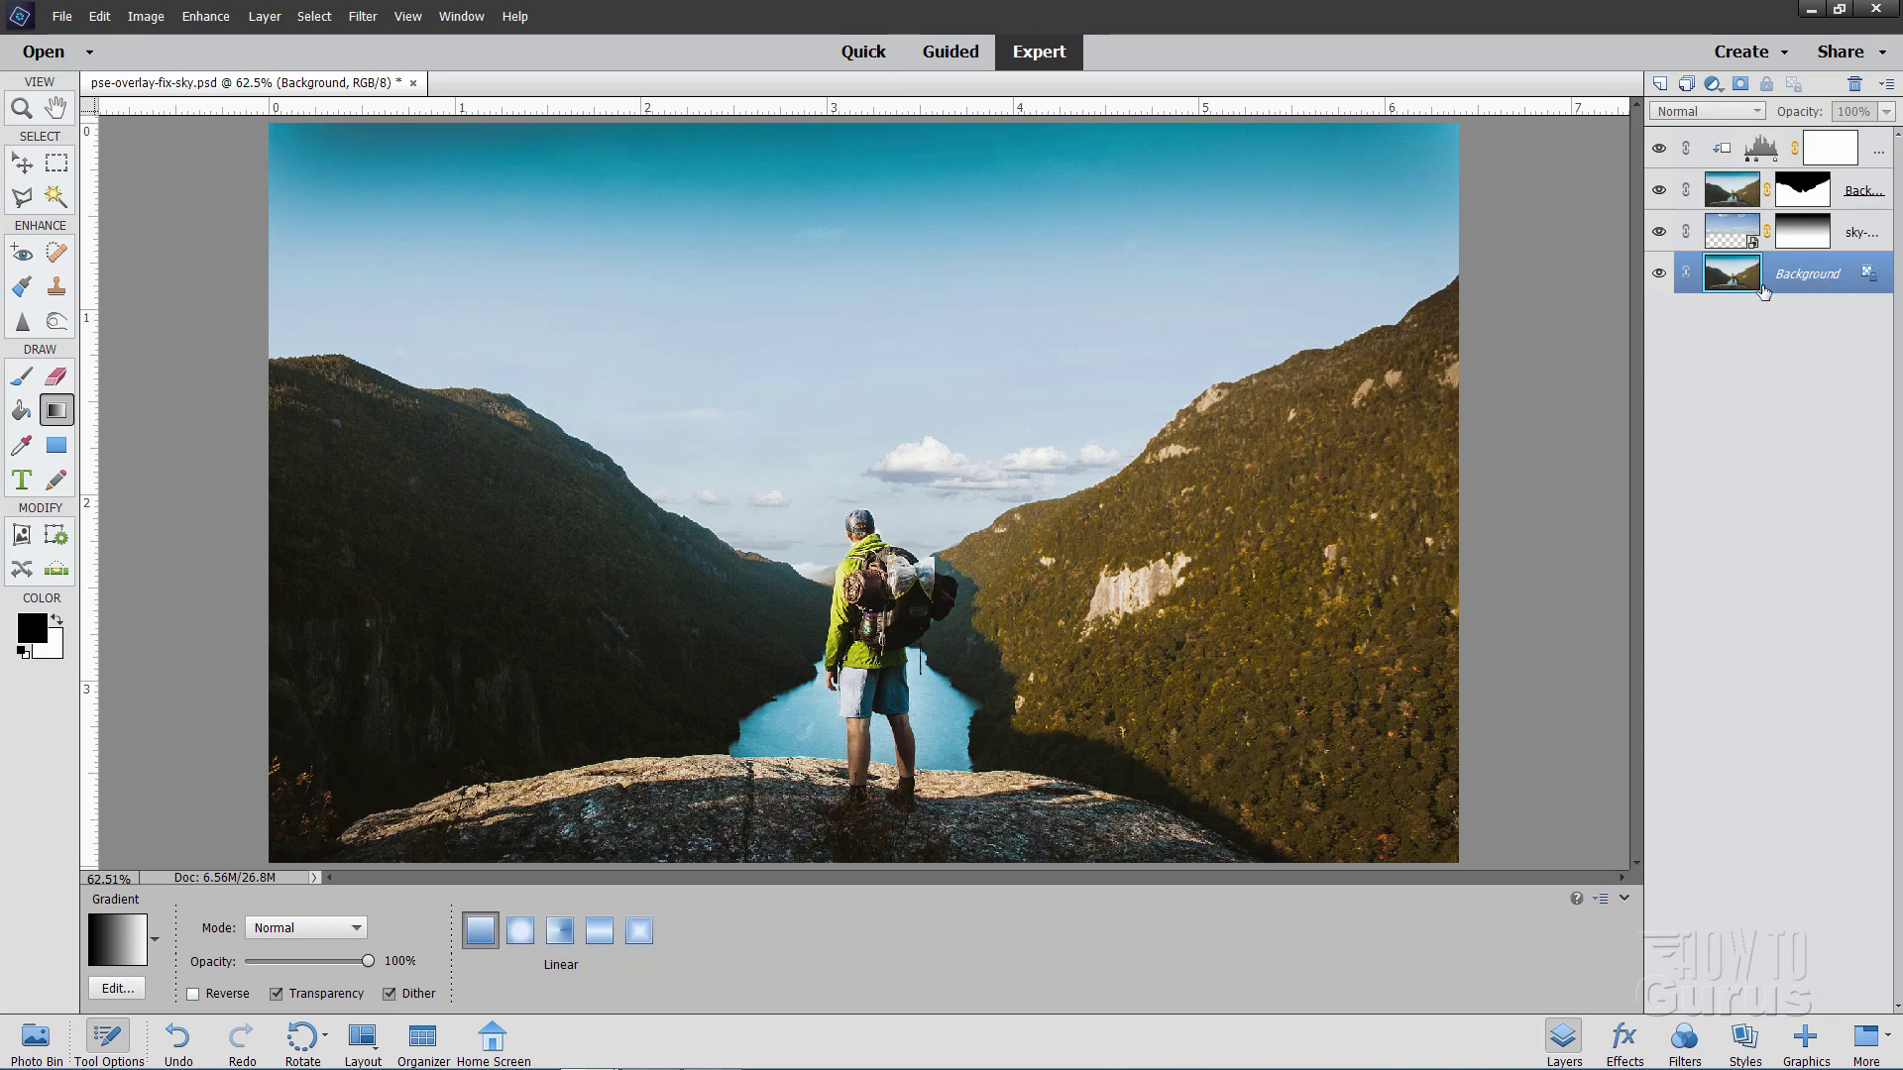
right_click(1809, 282)
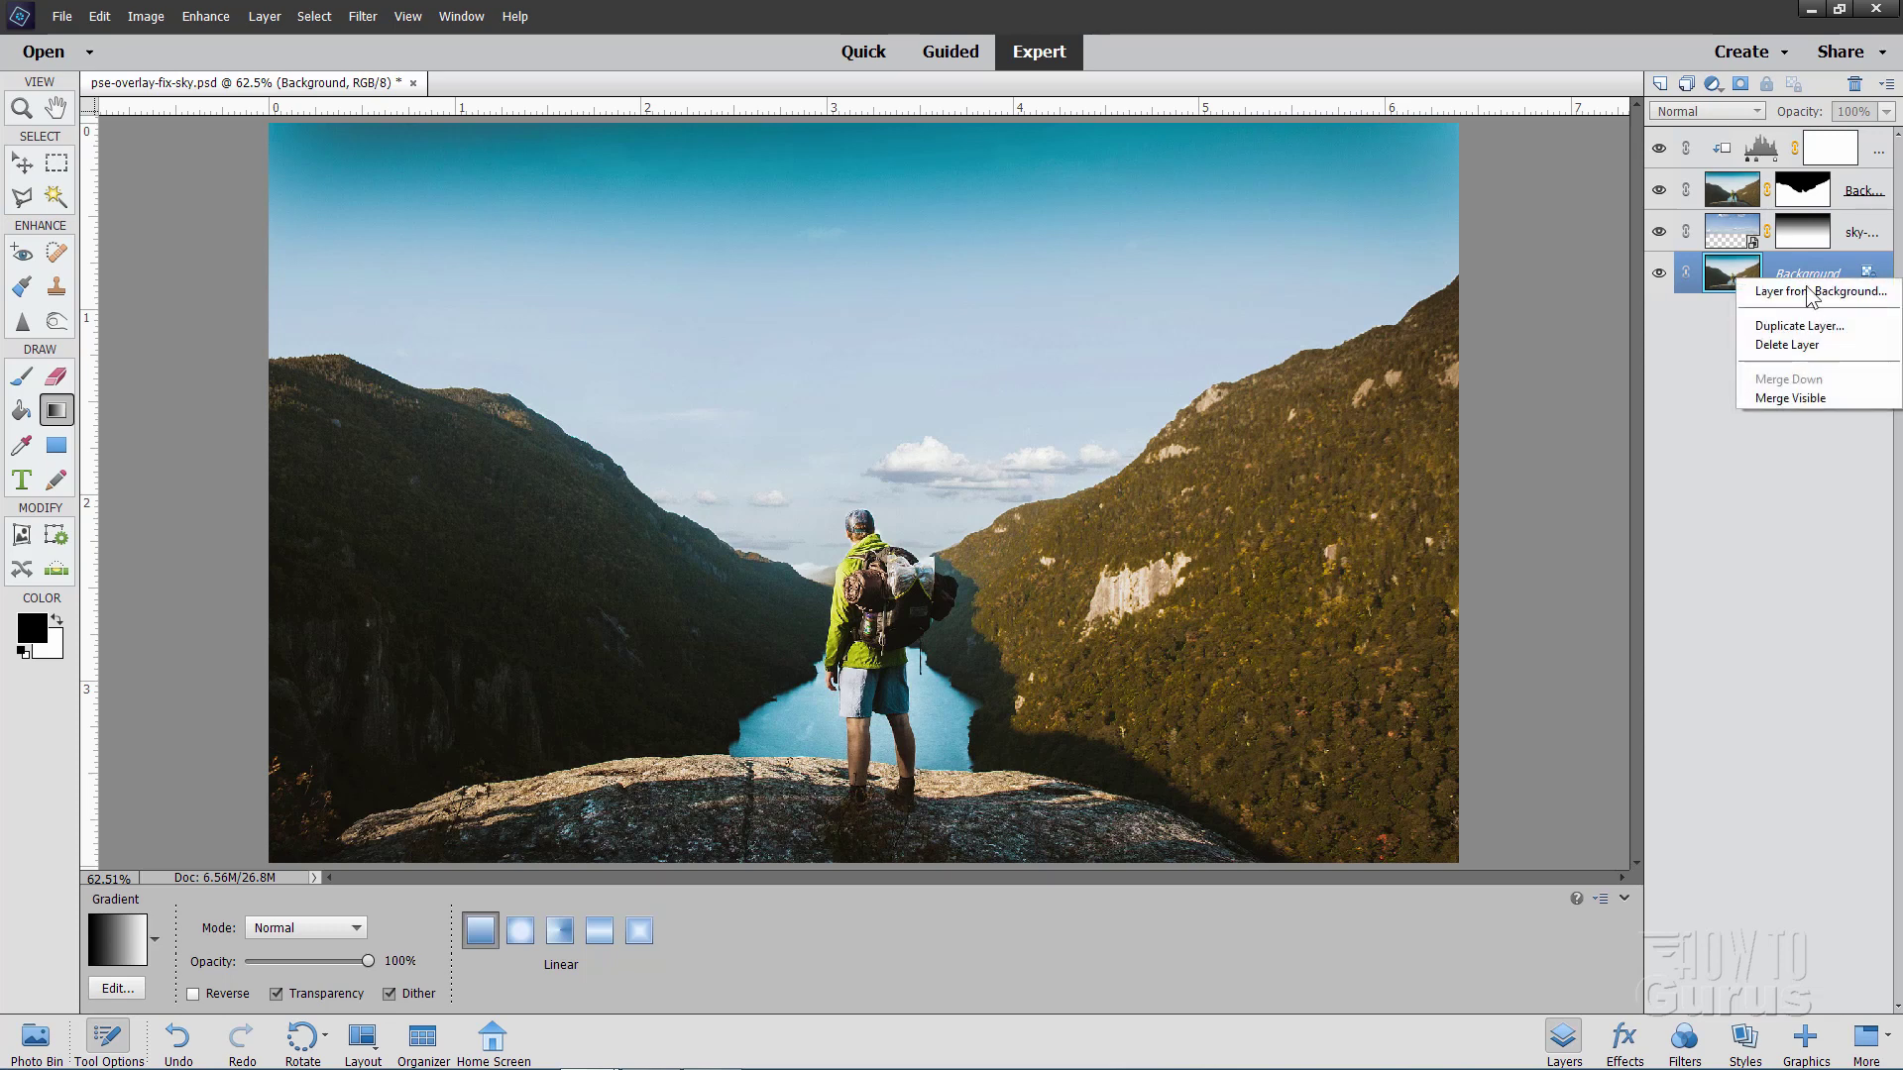
left_click(1793, 327)
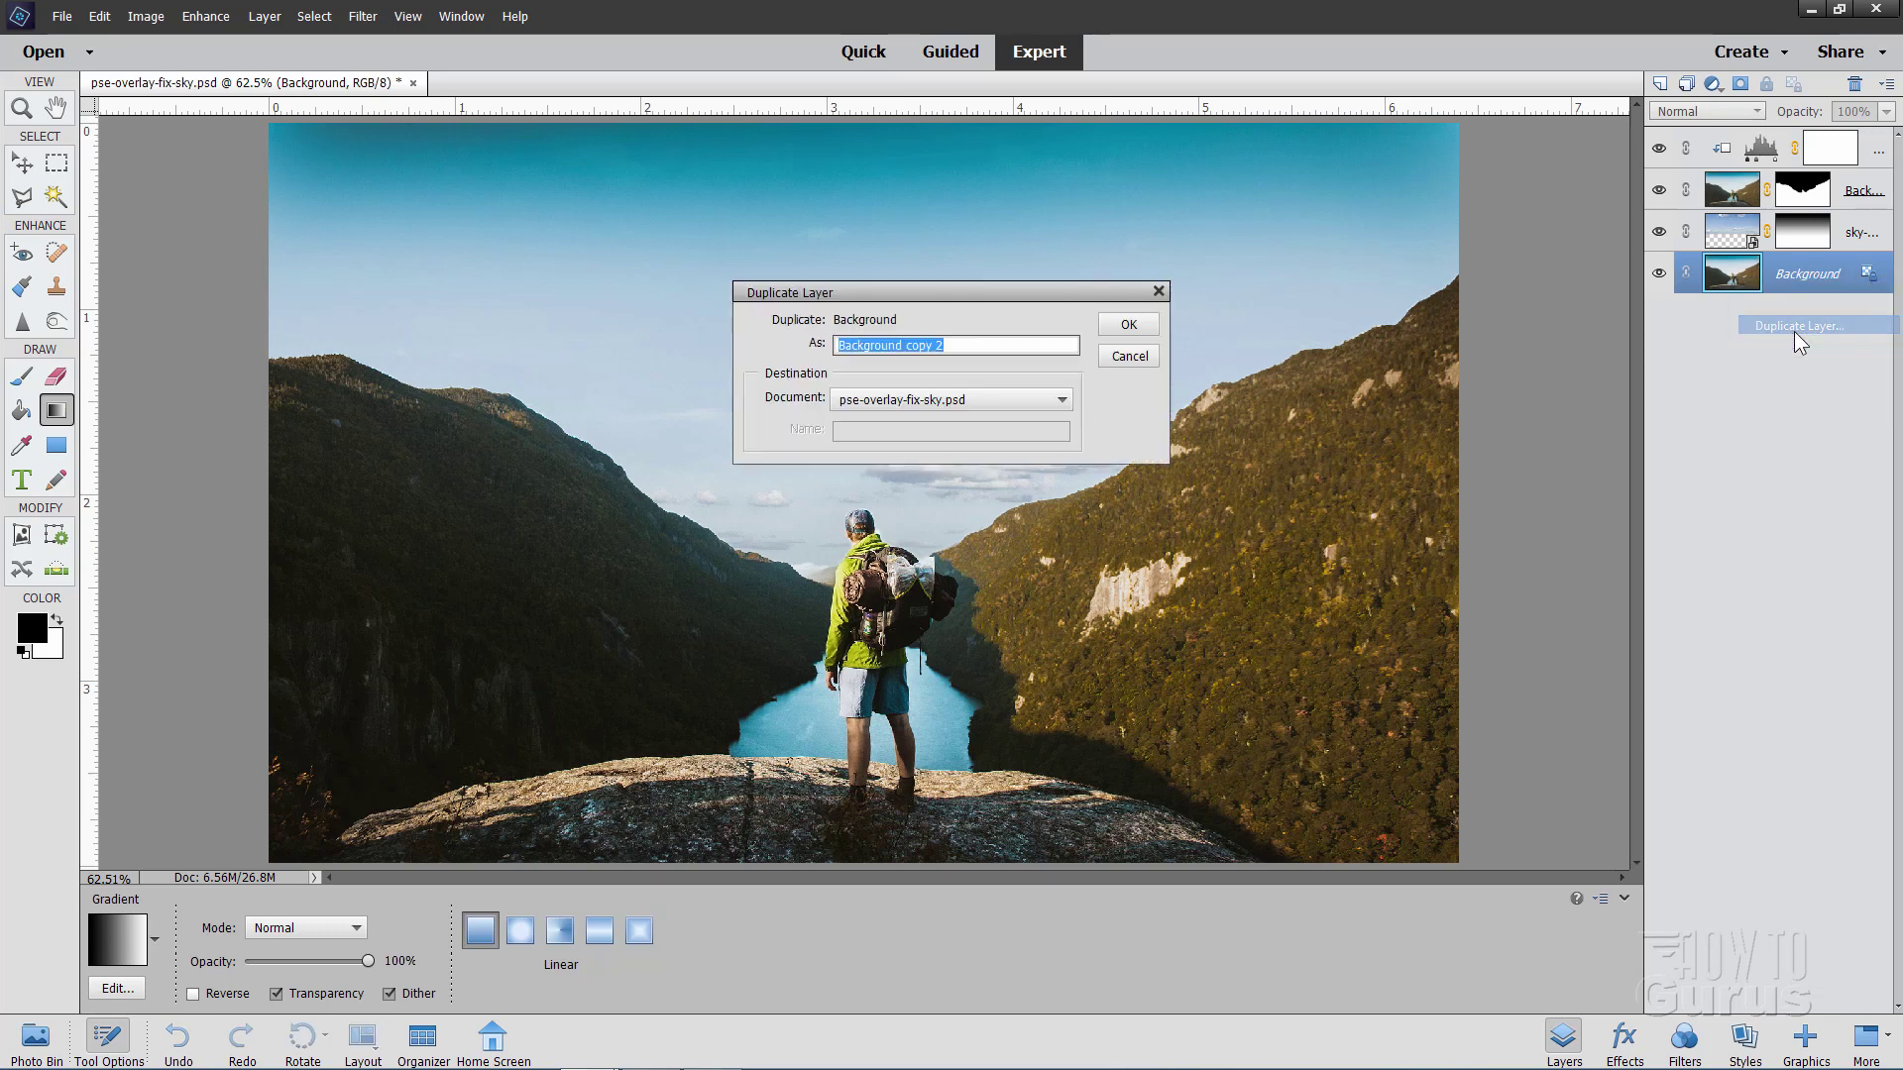
left_click(1134, 325)
left_click_drag(1769, 286, 1732, 130)
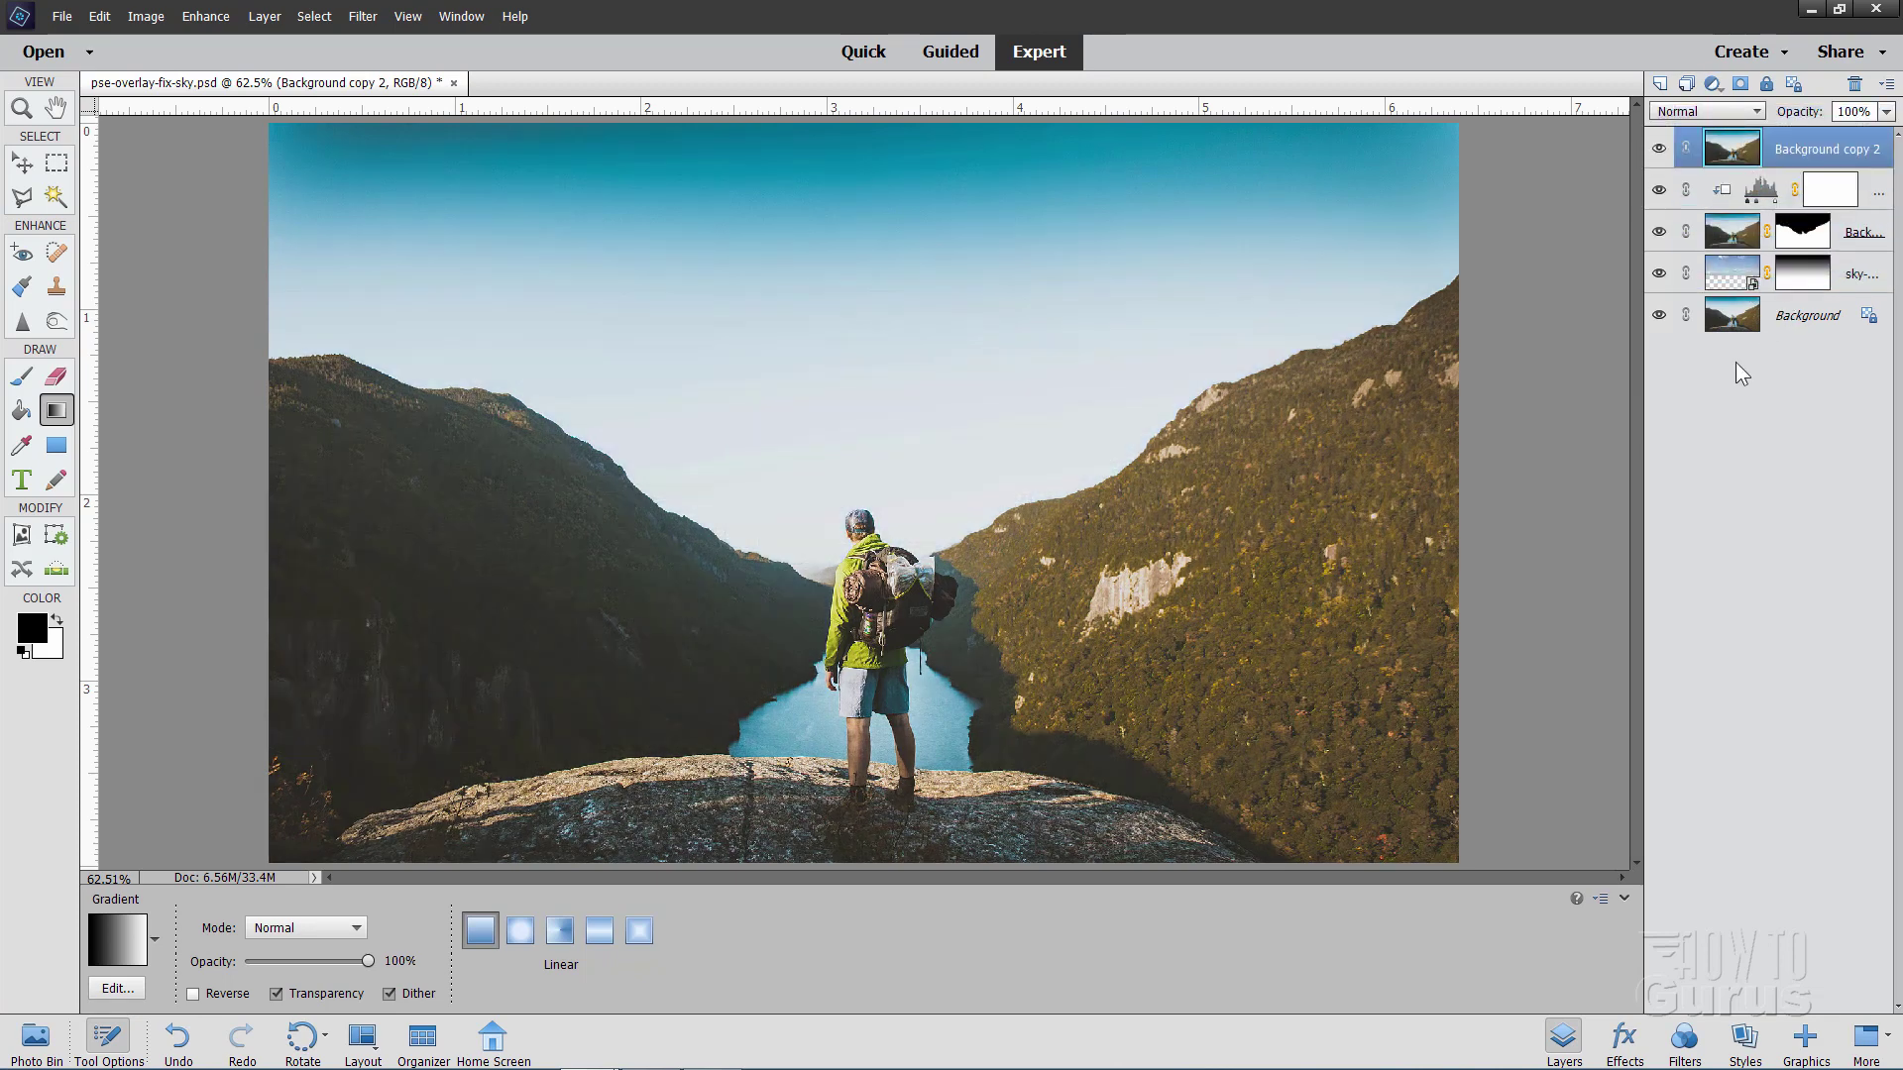
Toggle Background copy 2's visibility to compare, leaving it hidden so the clouds show
left_click(1657, 149)
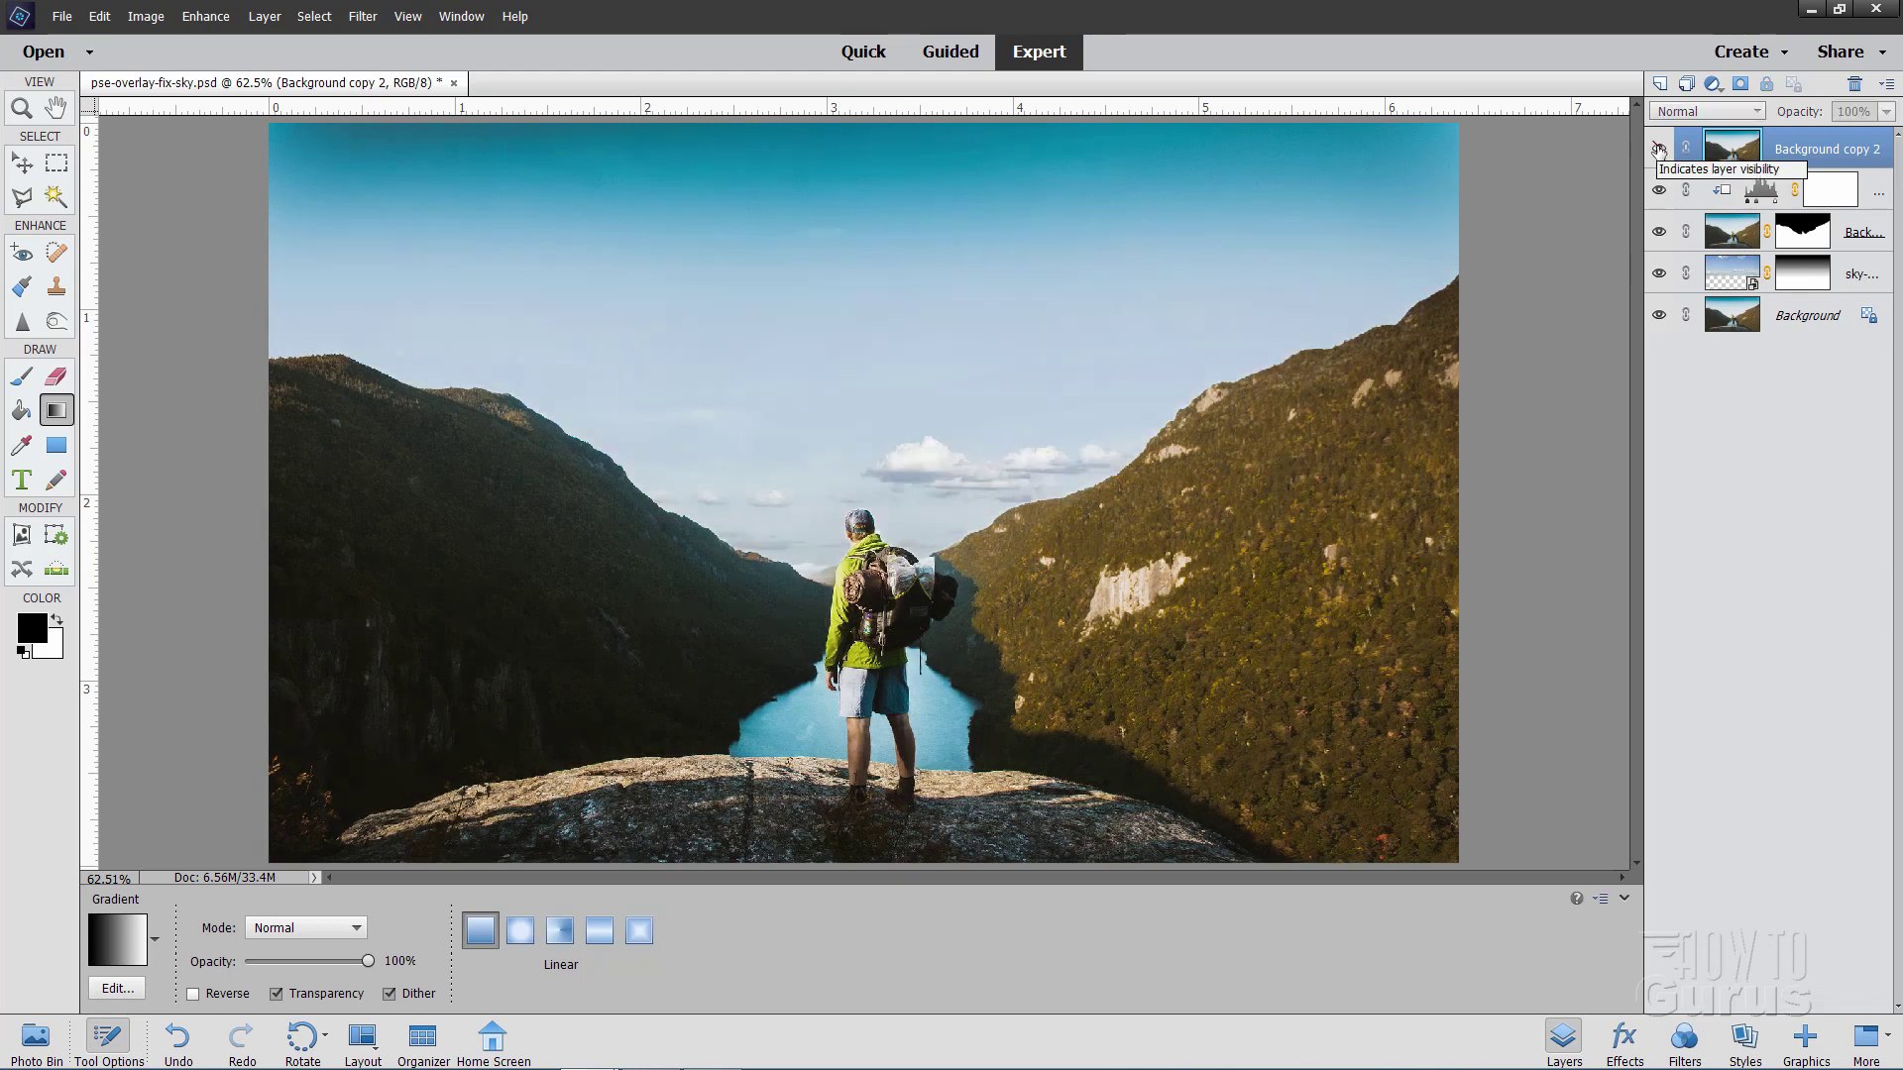
left_click(1659, 150)
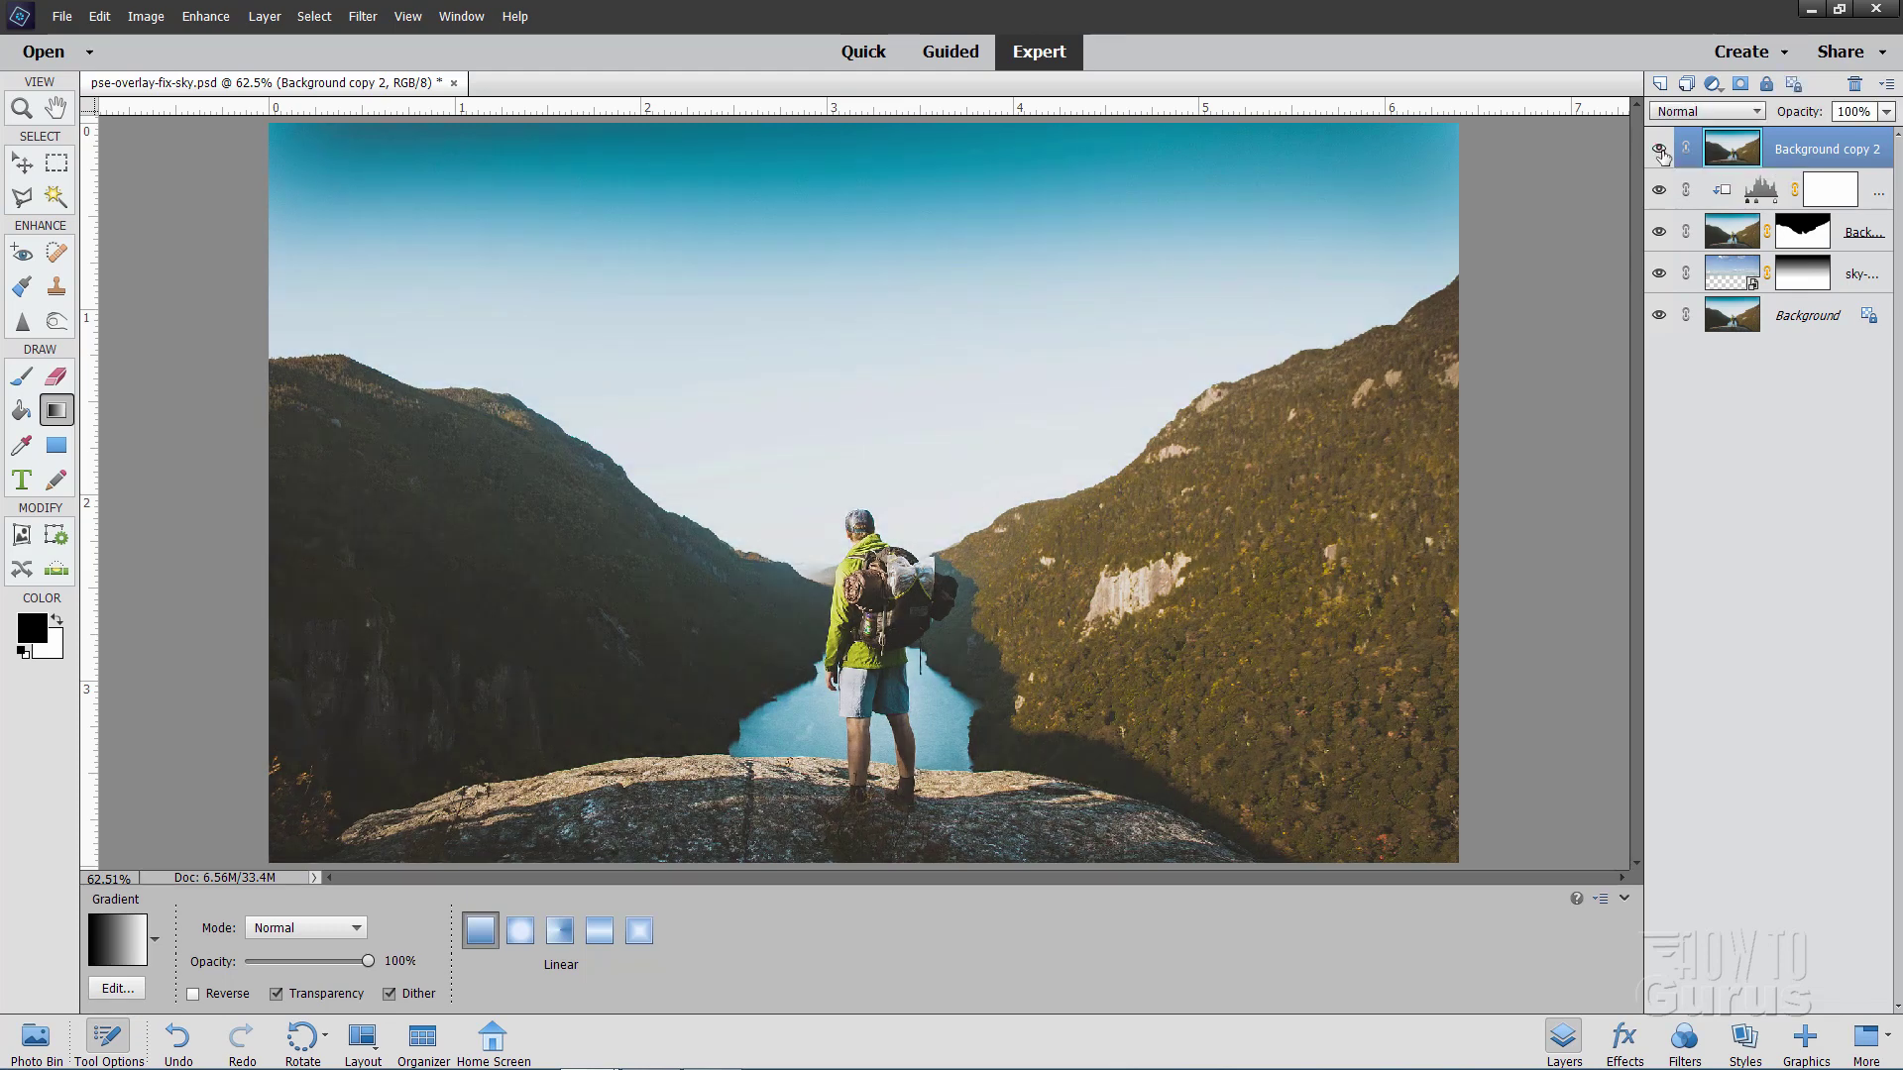
left_click(1659, 150)
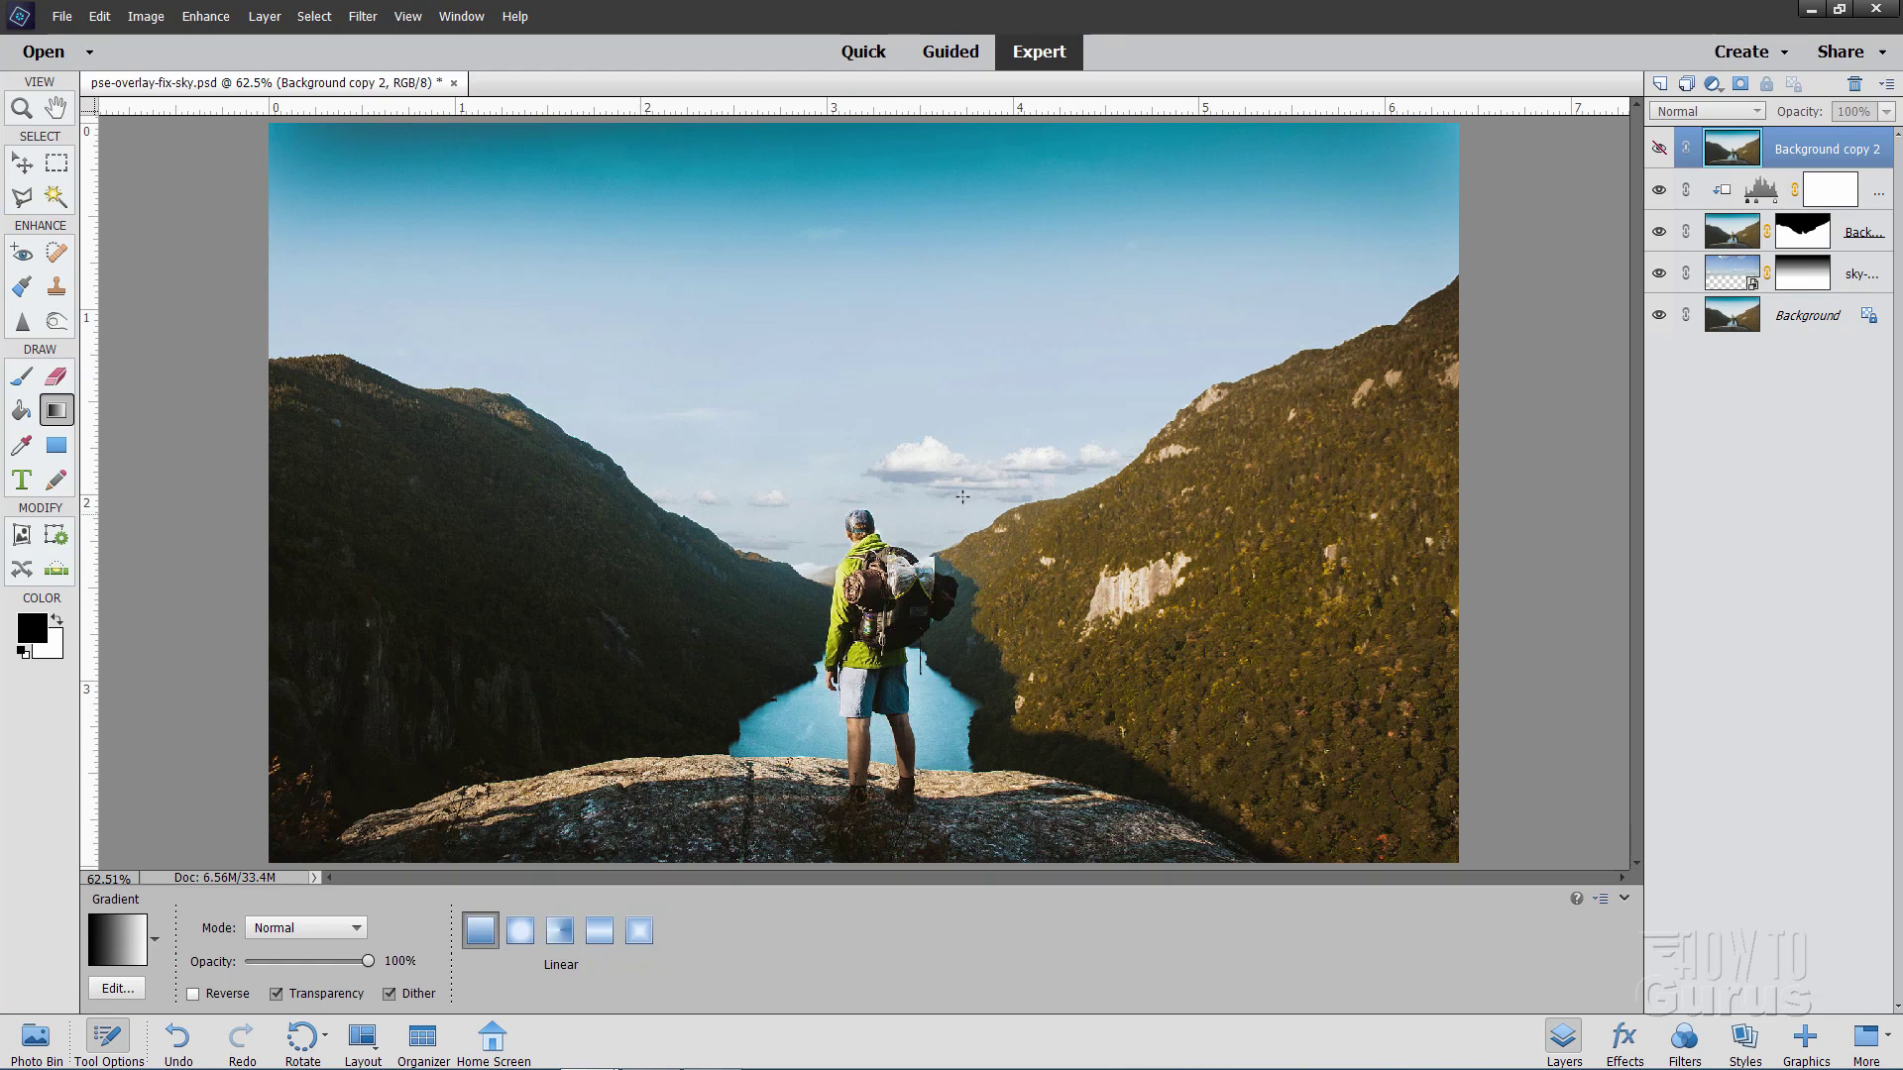
left_click(1660, 151)
left_click(1660, 151)
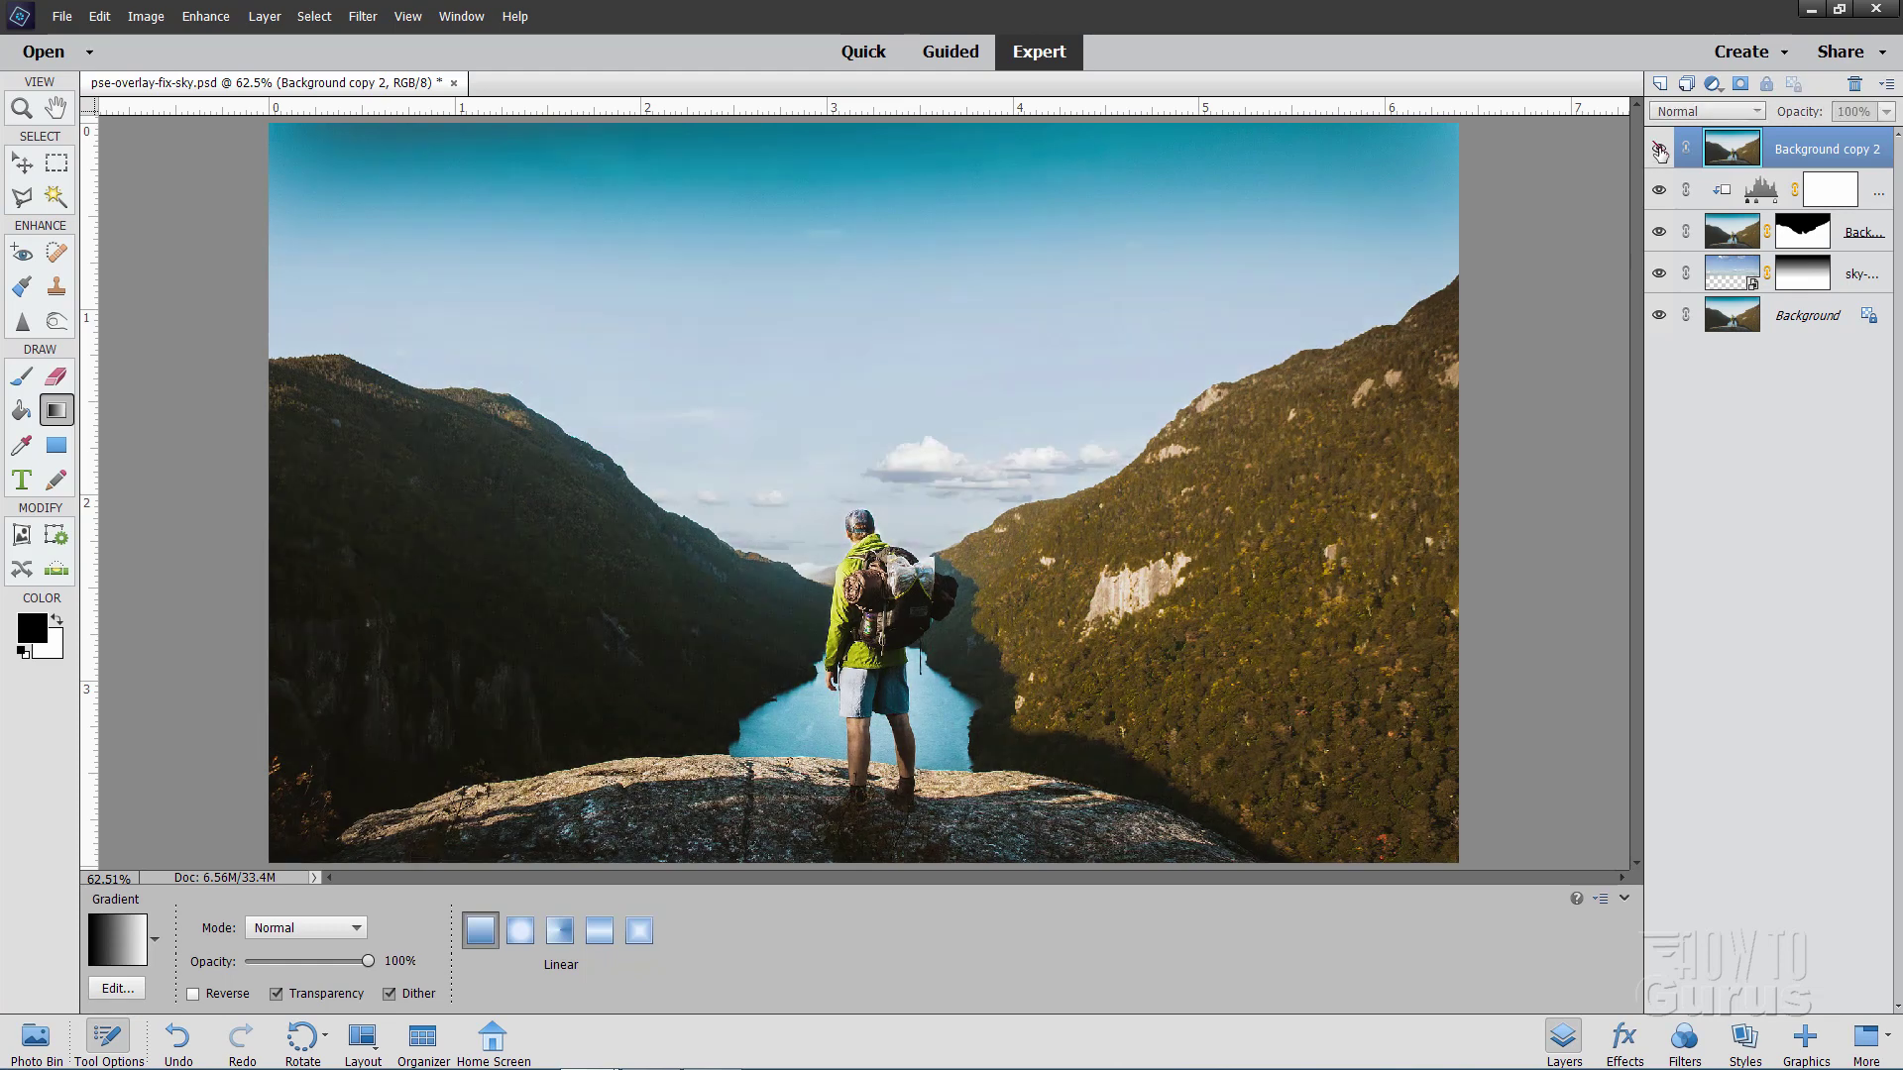